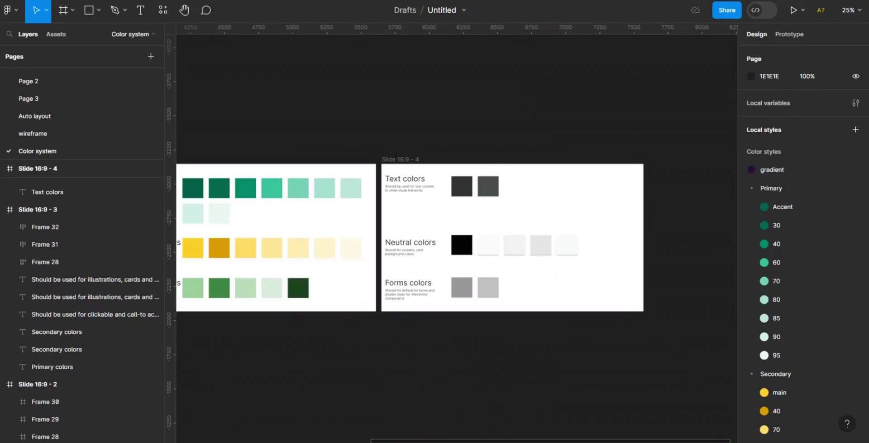
Duplicate the Slide 16:9 - 4 frame and change the copy's "Text colors" heading to "Button system".
drag(569, 439, 433, 440)
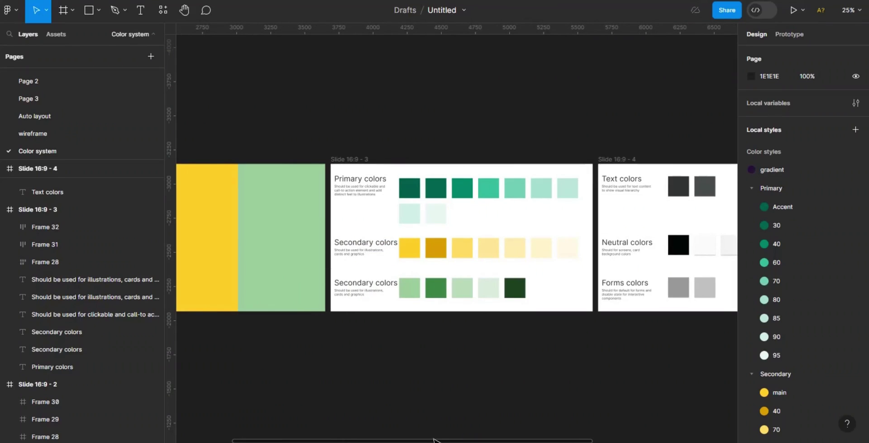
drag(433, 440, 596, 421)
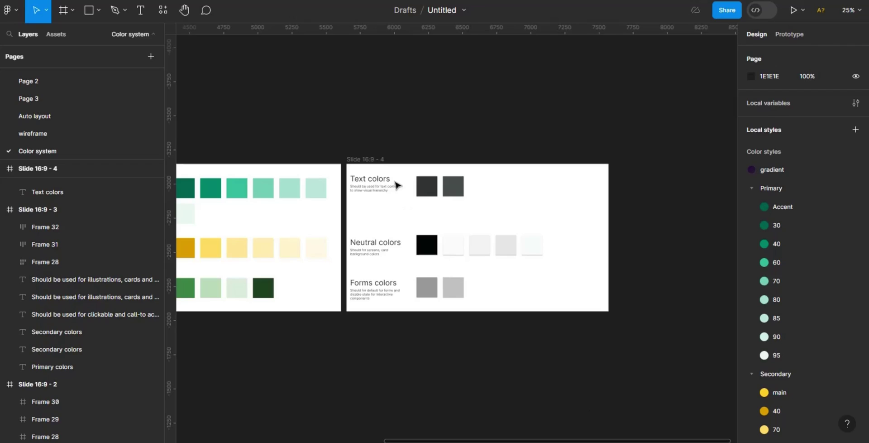
click(372, 163)
key(ctrl+d)
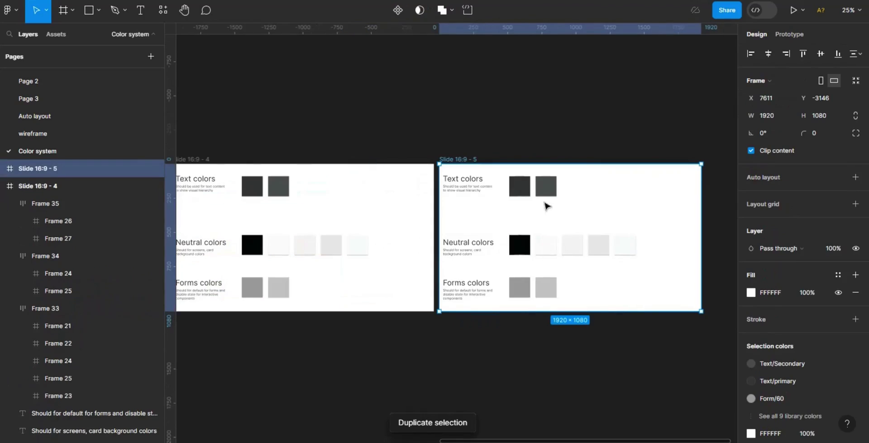
double_click(462, 181)
text(Buttton system)
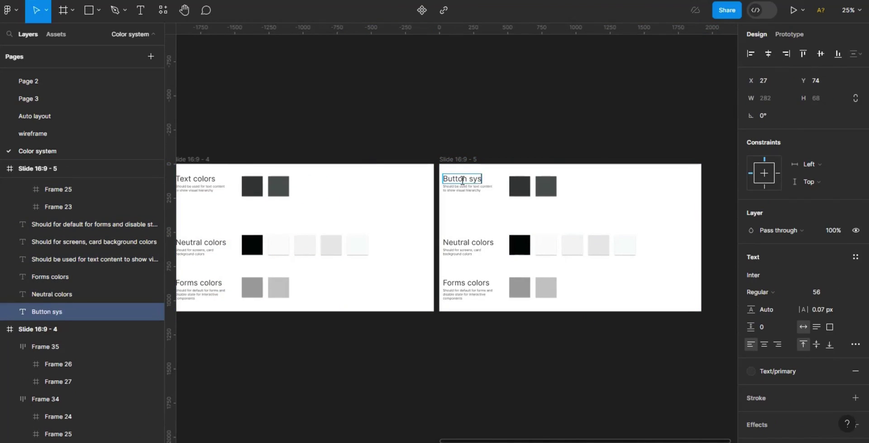
key(Escape)
Delete all color swatches, descriptions and remaining headings from the duplicated slide, keeping only the Button system heading.
click(524, 295)
drag(579, 298, 471, 188)
key(Delete)
Set the font size of the Button system heading to 96.
click(478, 181)
click(821, 288)
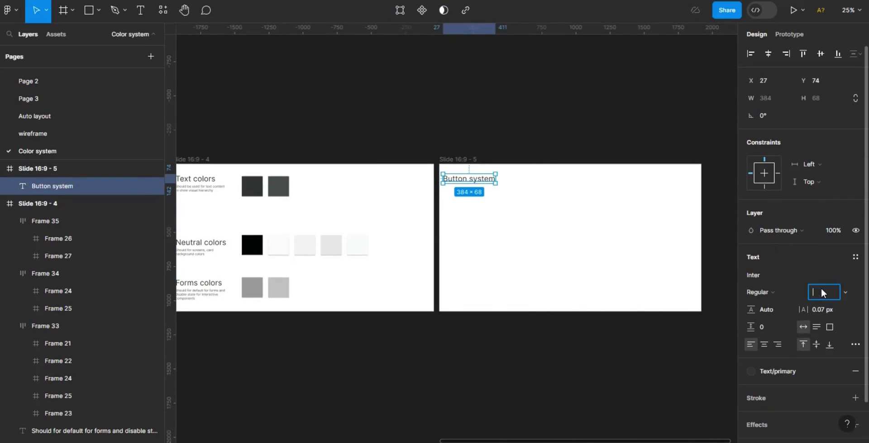
text(120)
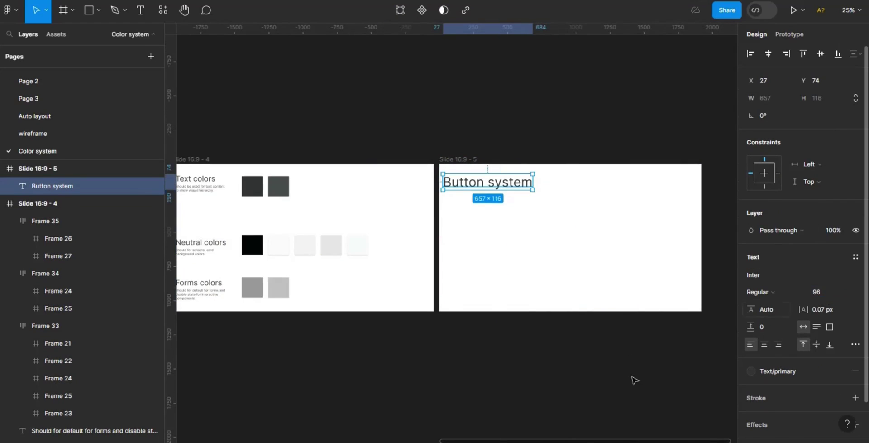
click(634, 378)
Add an iPhone 14 & 15 Pro frame beside the Button system slide.
scroll(648, 289, right, 3)
key(f)
click(762, 73)
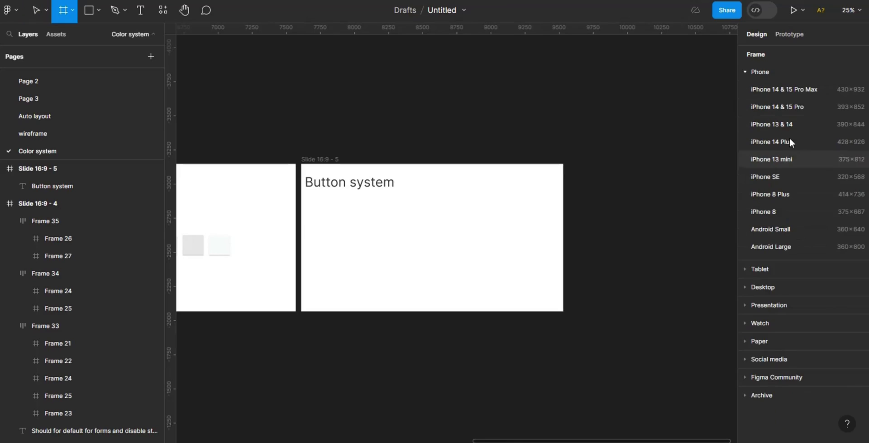
click(797, 106)
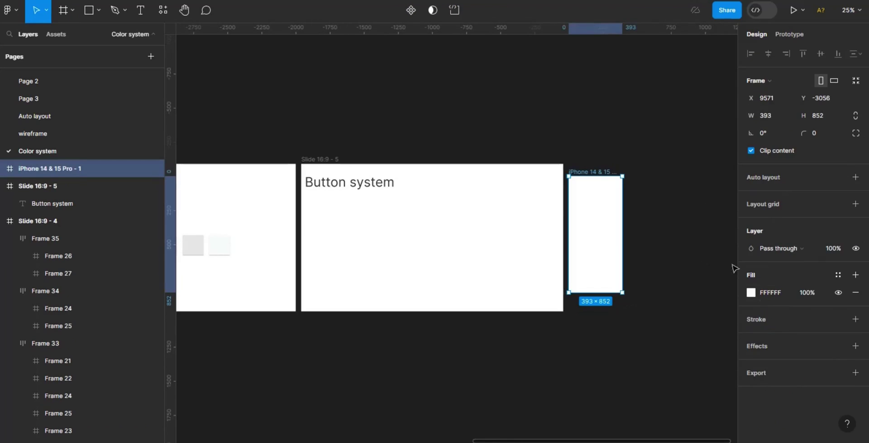
Add a column layout grid to the phone frame with 4 columns, a margin of 16 and a gutter of 16.
click(856, 203)
click(751, 221)
click(632, 223)
click(640, 238)
click(625, 262)
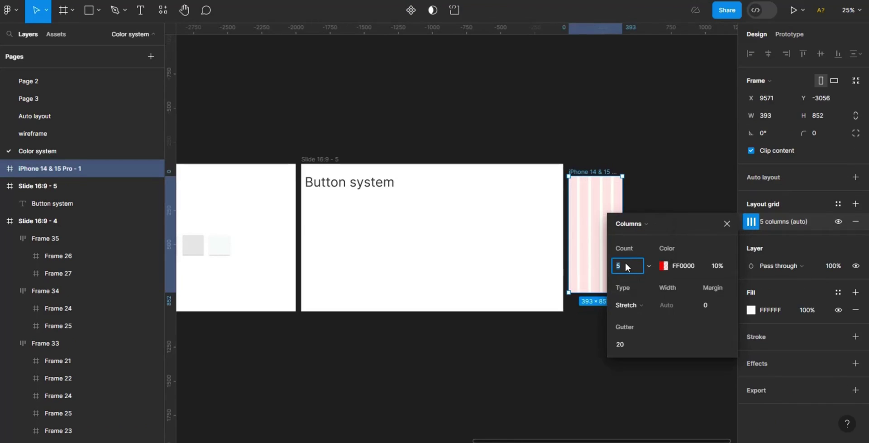
text(4)
click(711, 306)
text(16)
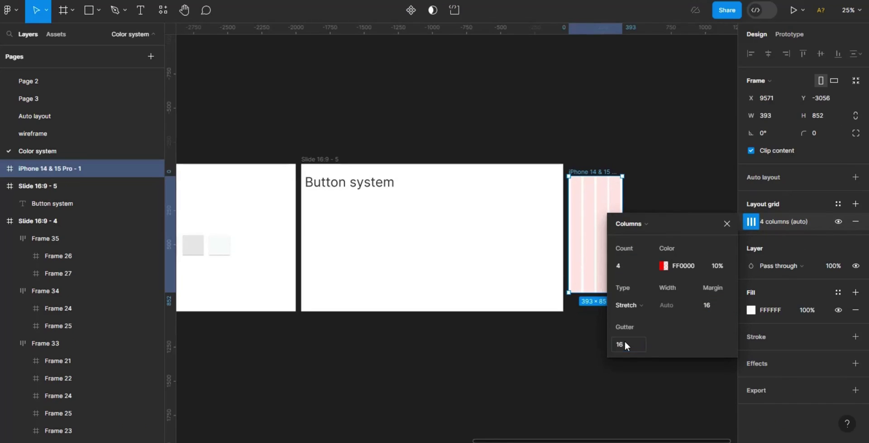
click(577, 349)
Review the column count, margin and gutter in the phone frame's layout grid settings.
key(ctrl+equal)
scroll(692, 424, right, 5)
click(451, 115)
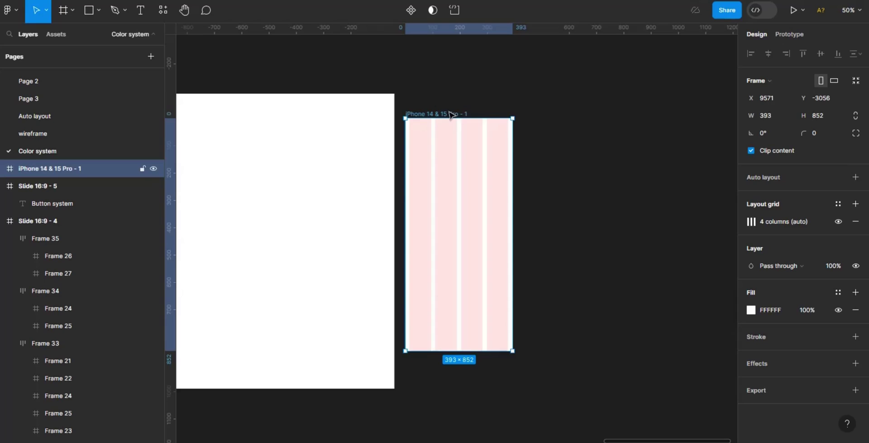
click(751, 222)
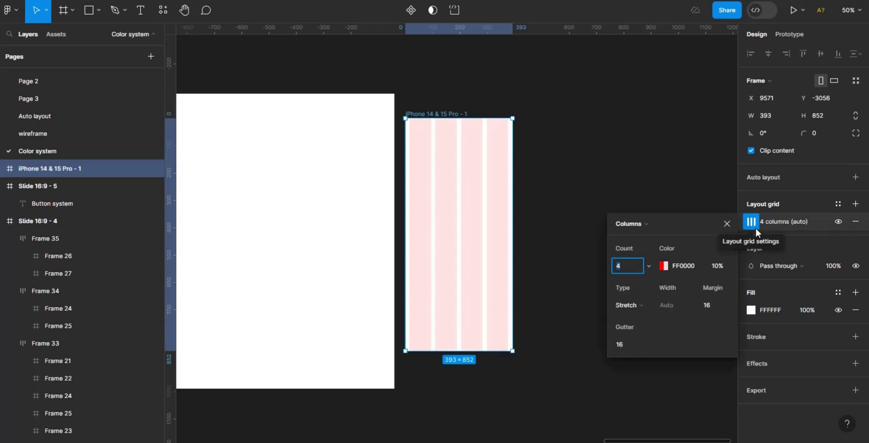
click(541, 216)
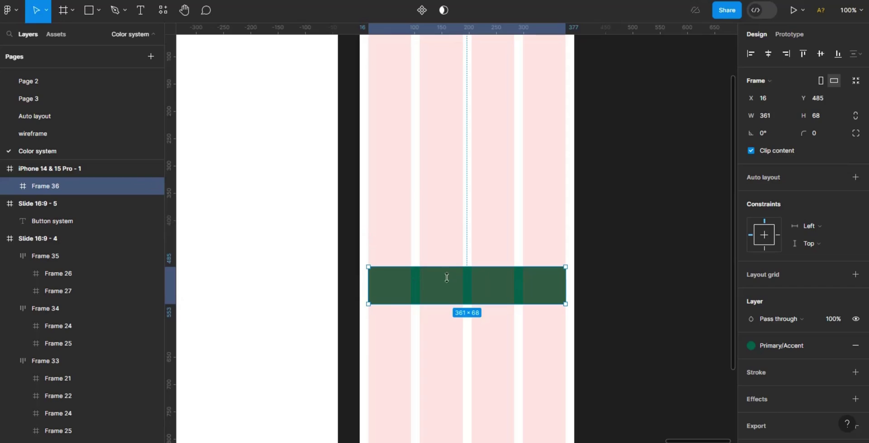
Set the height of the green button frame inside the phone frame to 48.
key(alt)
click(829, 116)
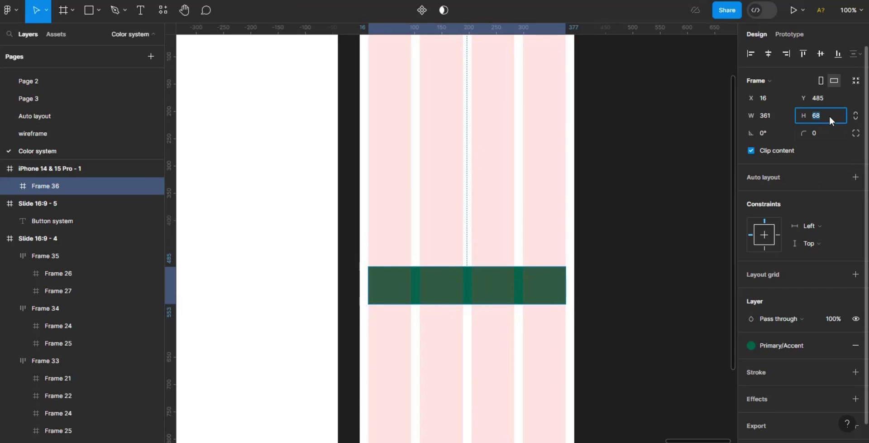
key(BackSpace)
text(48)
key(Return)
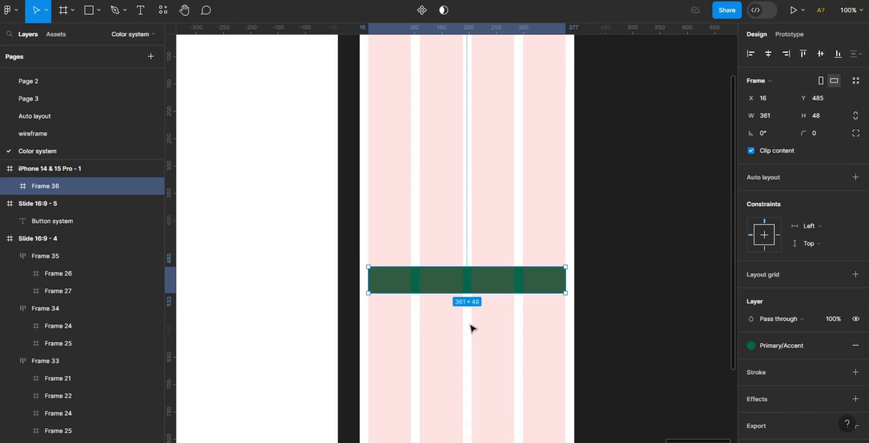
Add a text layer reading "BUTTON TEXT" inside the green button frame.
key(t)
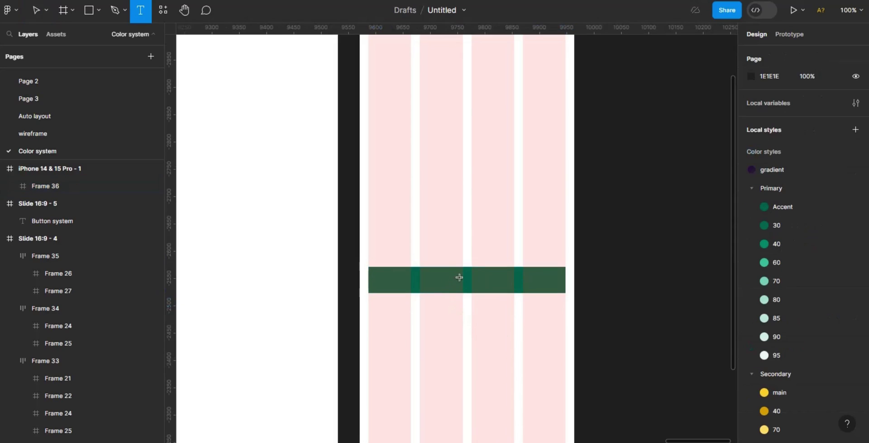
click(460, 277)
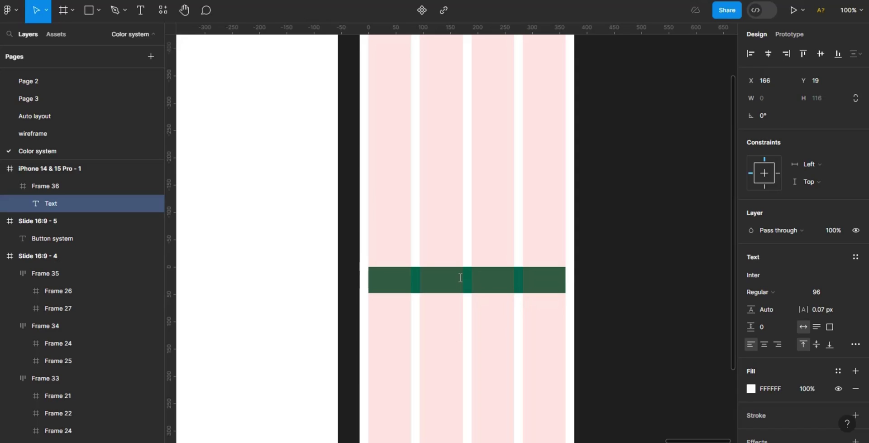
text(BU)
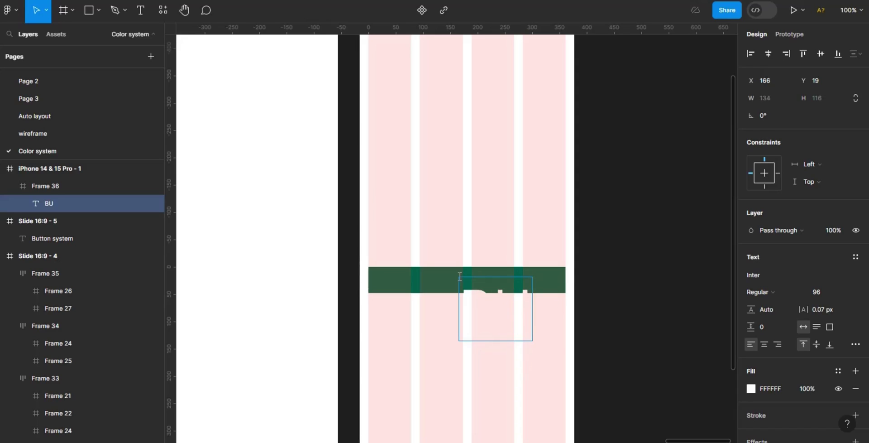
text(TTO)
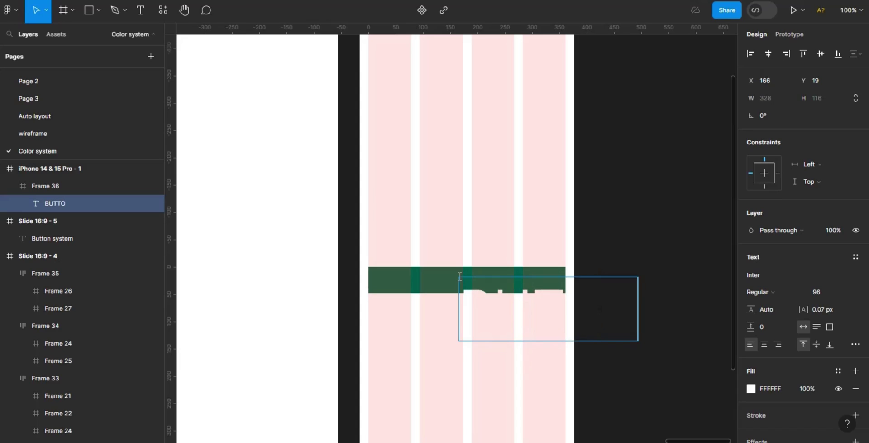
text(N TEX)
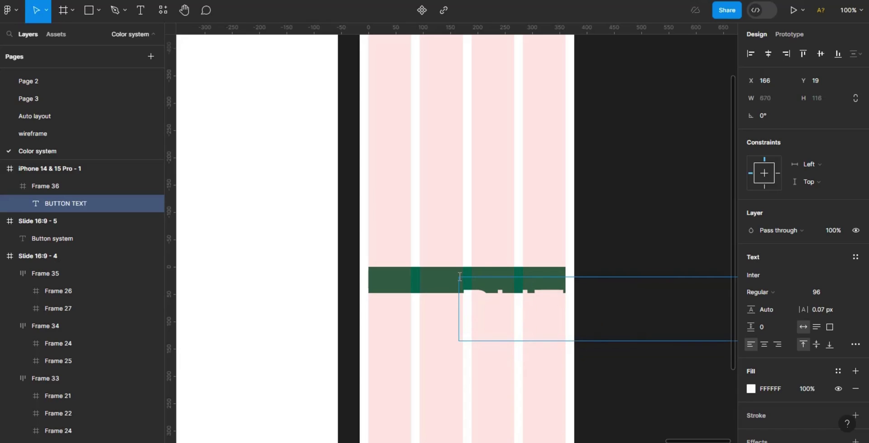
text(T)
key(Escape)
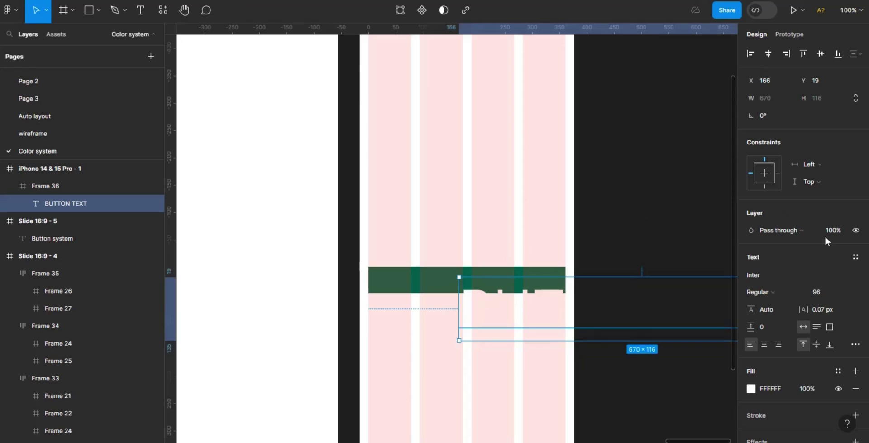
Set the font size of the button's text layer to 16.
click(821, 292)
key(BackSpace)
key(Return)
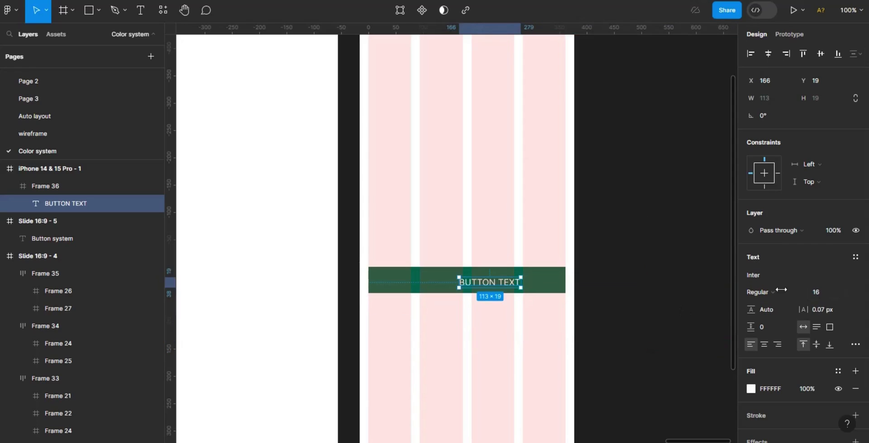
Replace the uppercase button label with "Button text".
key(Return)
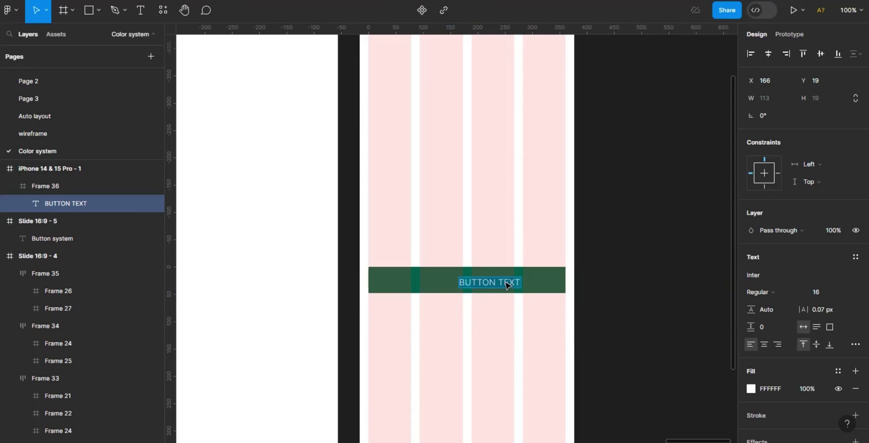
key(BackSpace)
text(b)
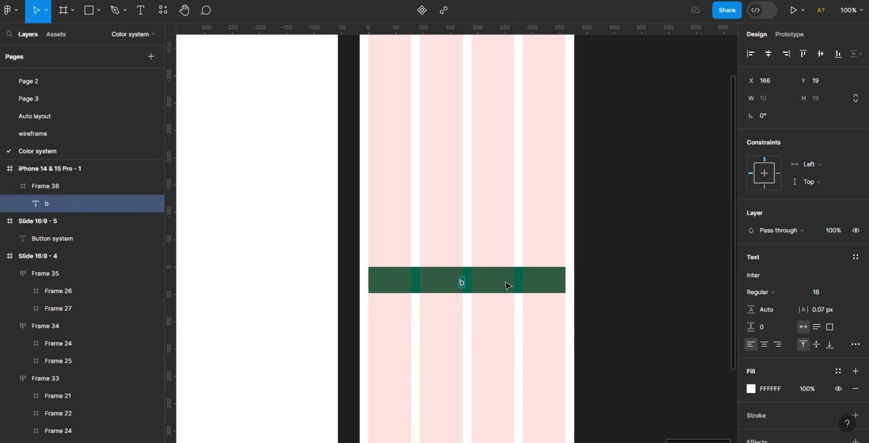
key(BackSpace)
text(Button text)
key(Escape)
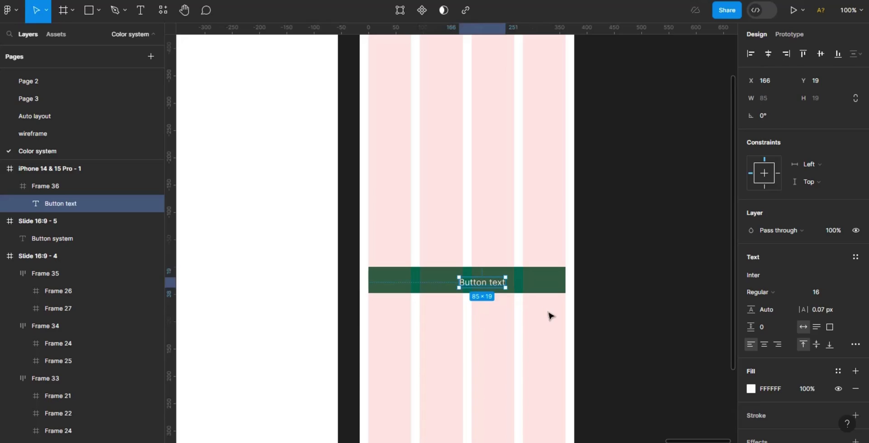
key(Escape)
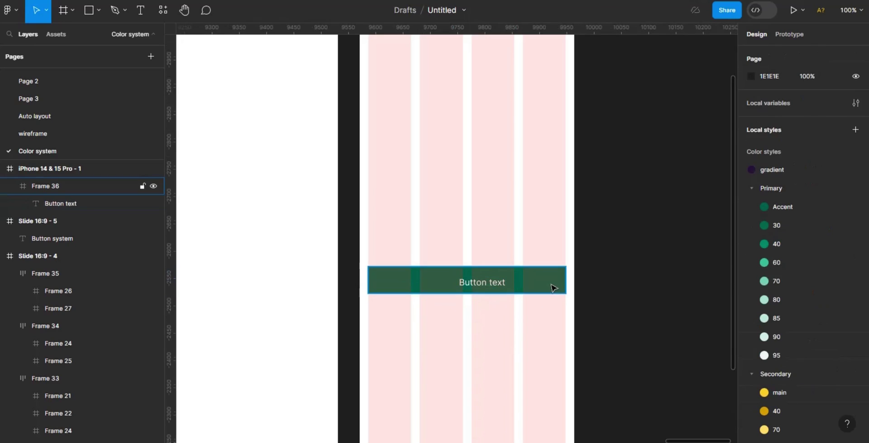
Apply auto layout to the green button frame with horizontal padding of 24 and vertical padding of 12.
click(554, 287)
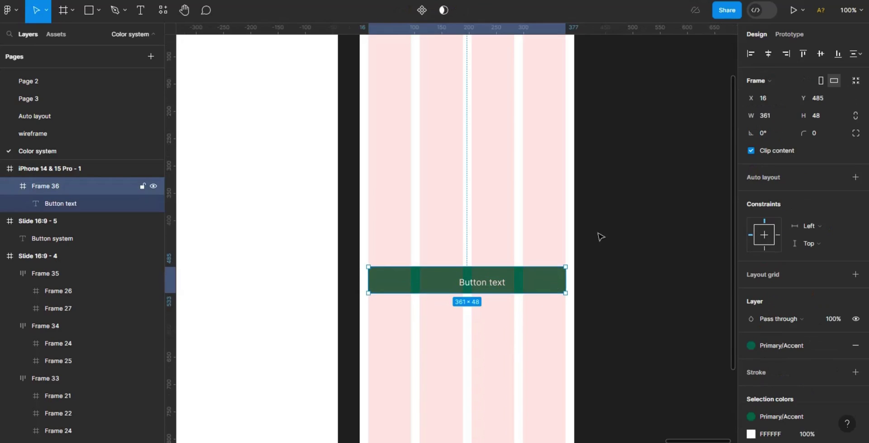
click(855, 178)
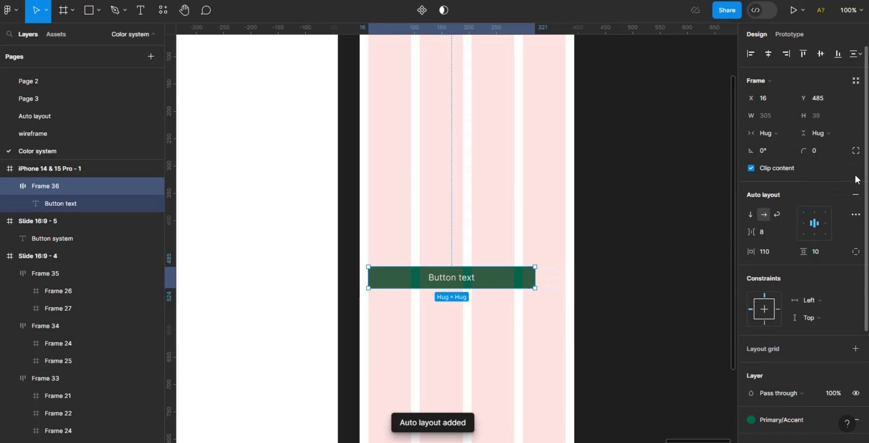
click(774, 253)
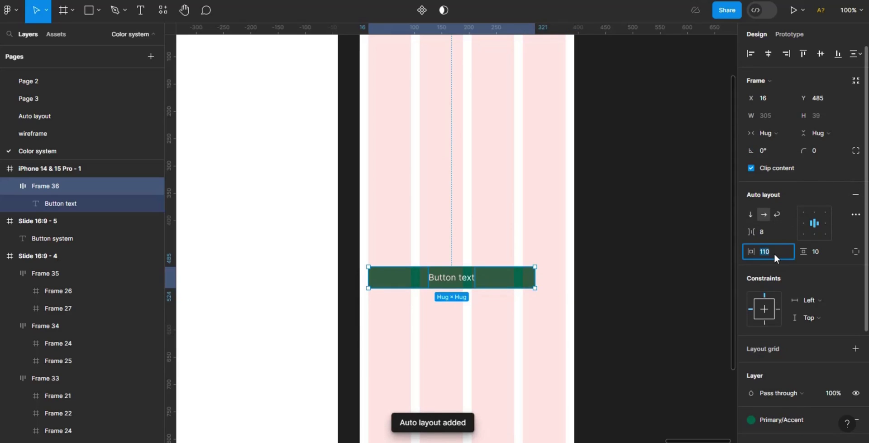
key(BackSpace)
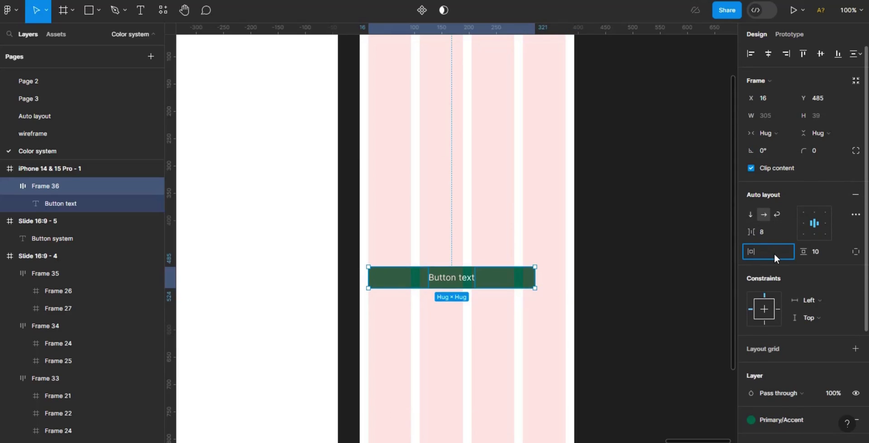
key(Return)
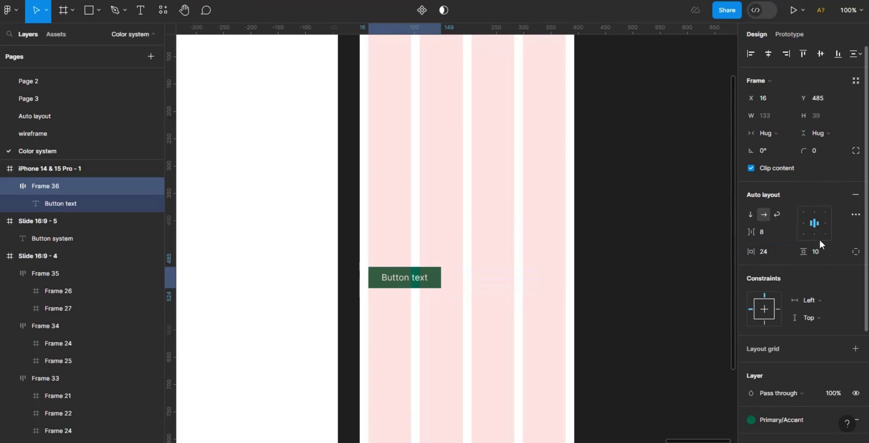
click(821, 256)
text(12)
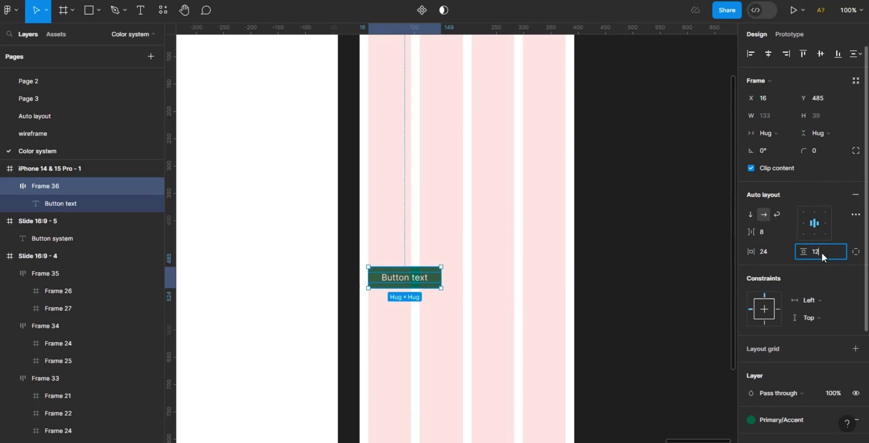
key(Return)
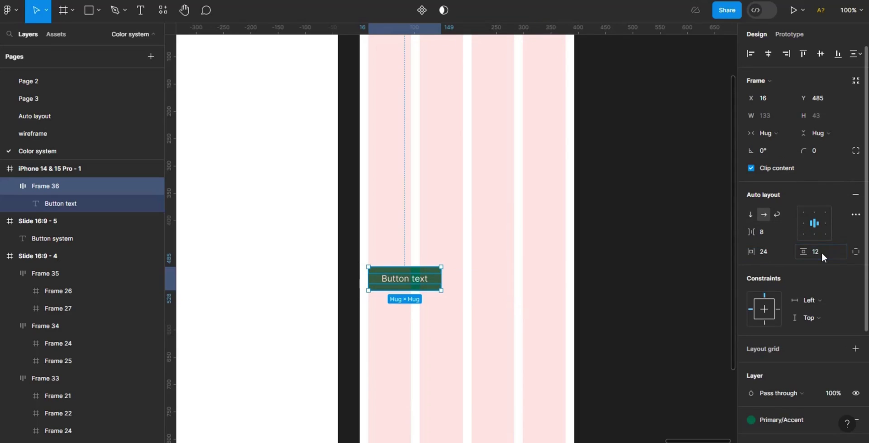
Set the letter spacing of the "Button text" label to 0 px.
double_click(408, 280)
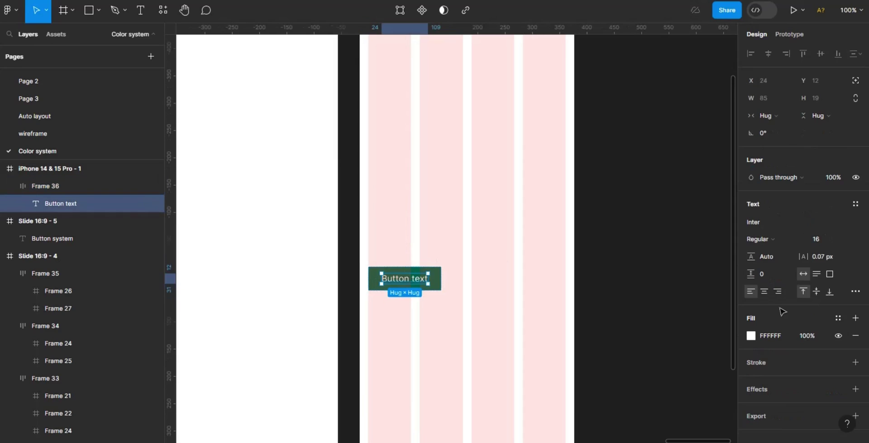
click(828, 255)
text(0)
key(Return)
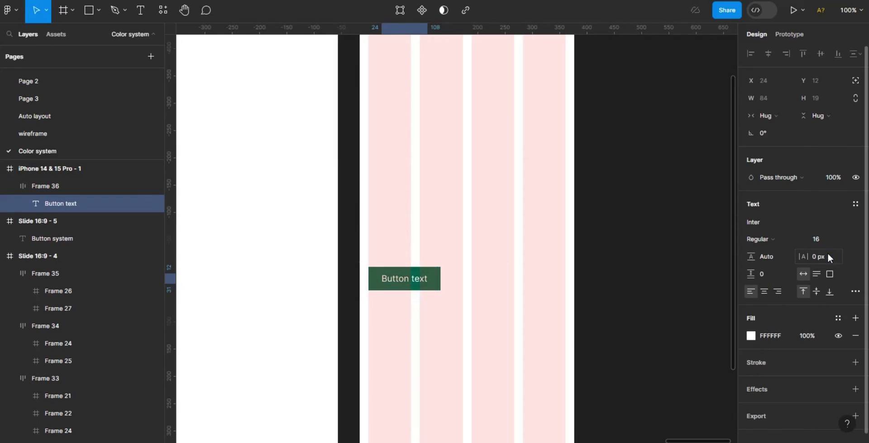
Set the line height of the "Button text" label to 24.
click(774, 254)
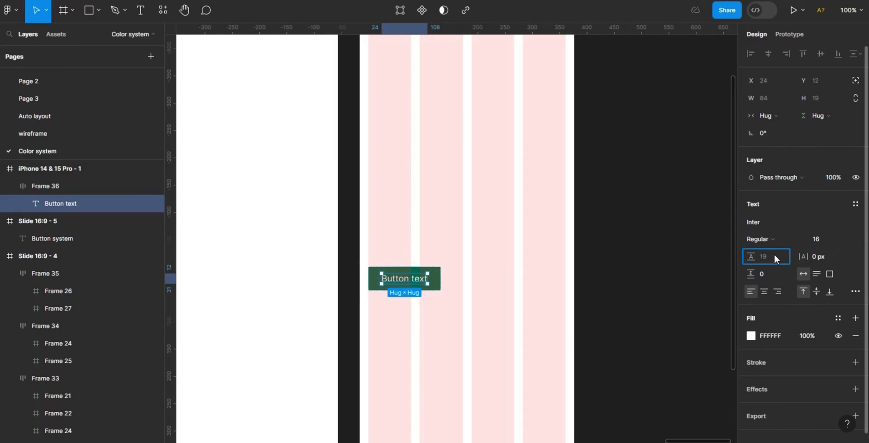
text(24)
key(Return)
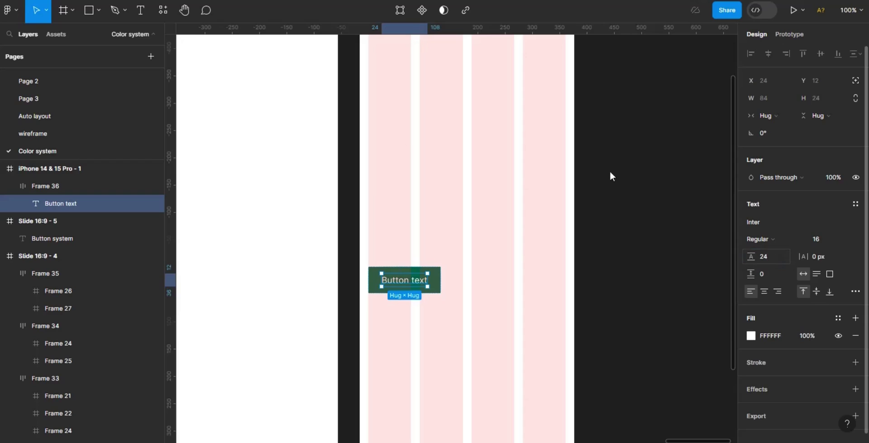
Widen the green button to 361 so it spans all four grid columns, and set its corner radius to 12.
click(438, 288)
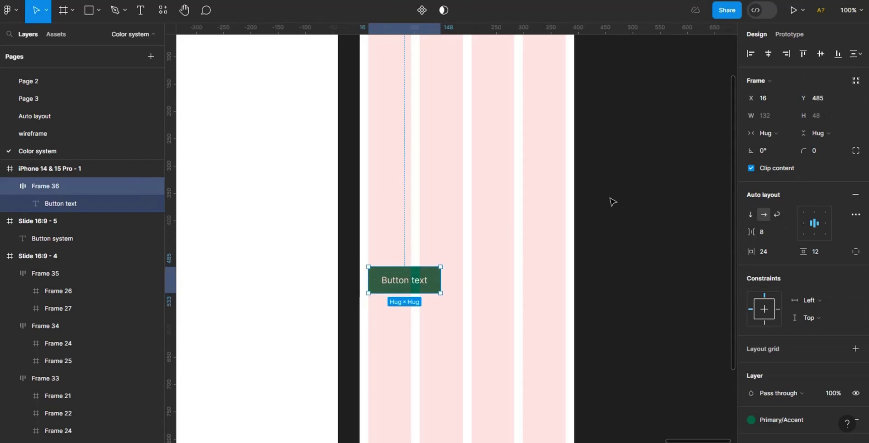
drag(441, 279, 566, 276)
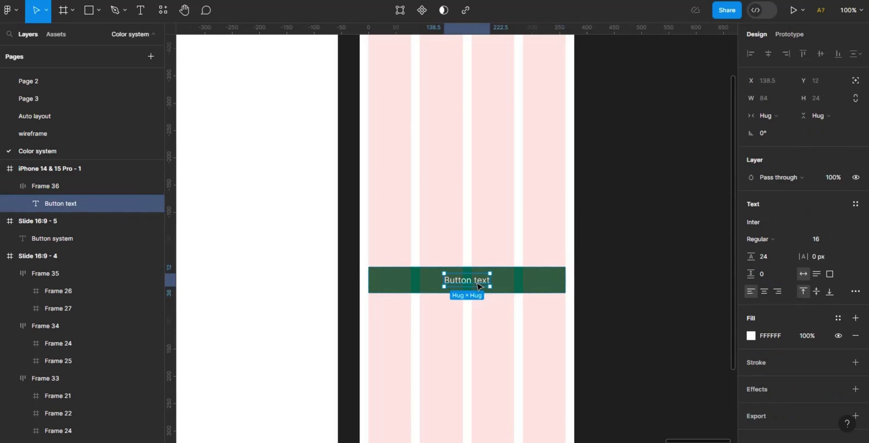
click(548, 288)
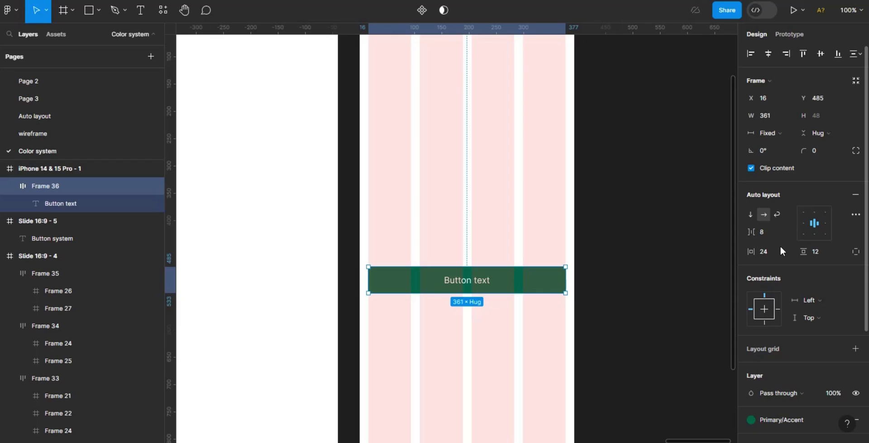
click(822, 156)
key(BackSpace)
text(12)
key(Return)
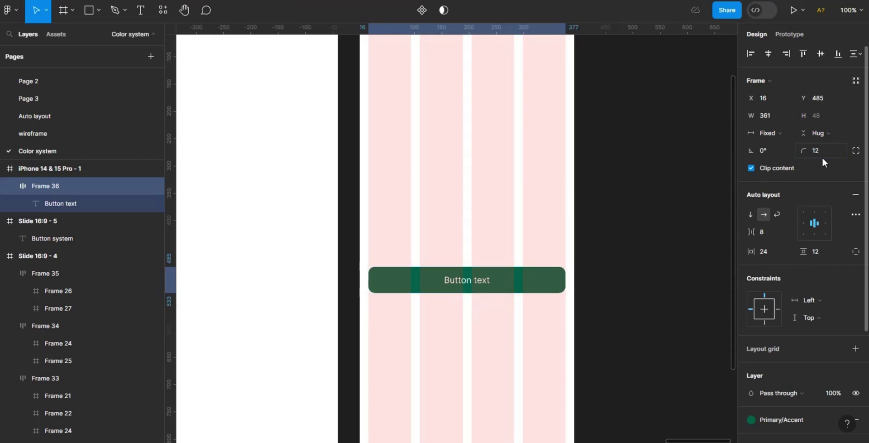
Move the green button up to Y 312 and place a duplicate of it directly below at Y 373.
click(556, 312)
drag(539, 292, 534, 190)
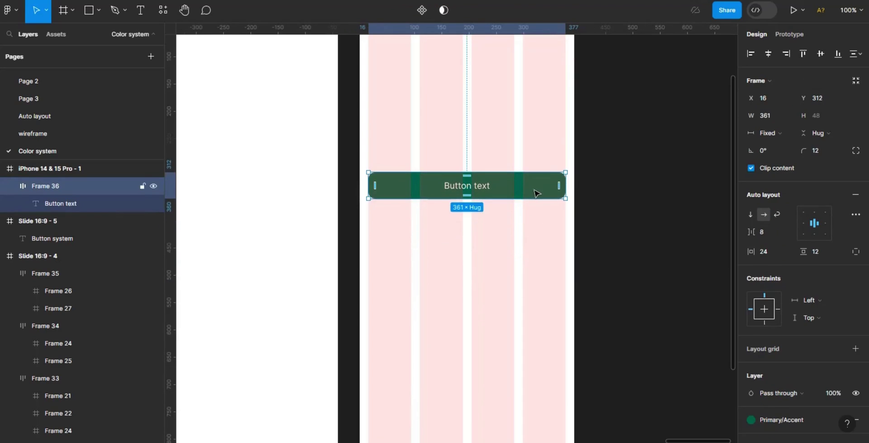
key(ctrl+d)
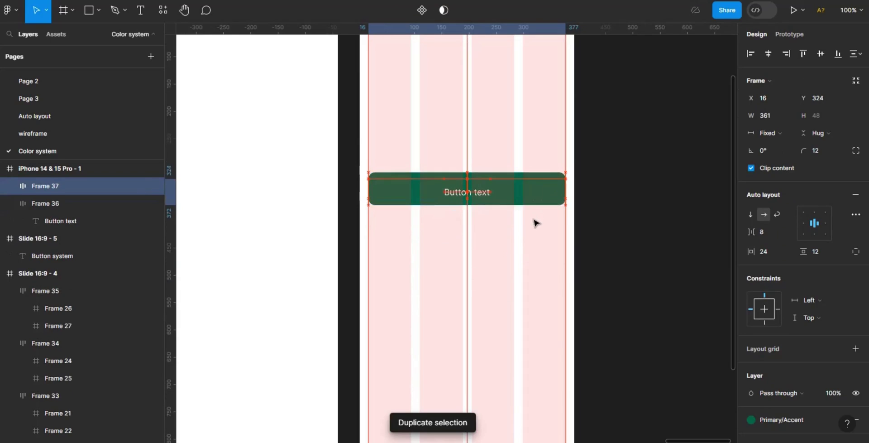
drag(535, 224, 534, 226)
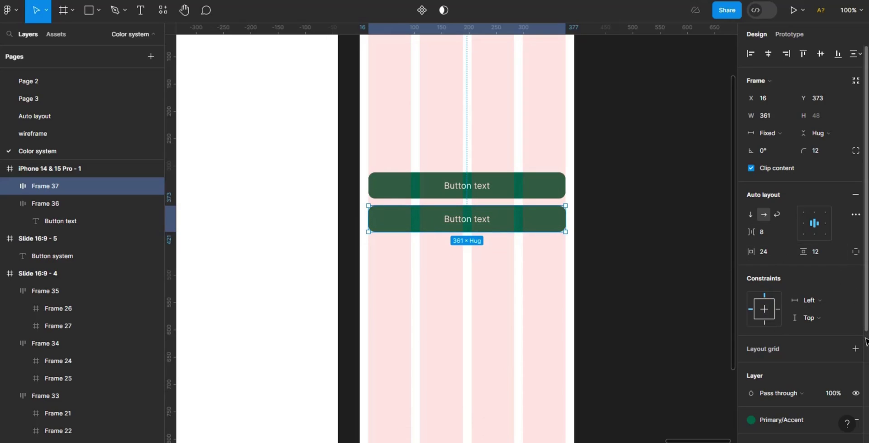
Change the duplicated button's fill to the Primary/80 library color.
scroll(866, 341, down, 4)
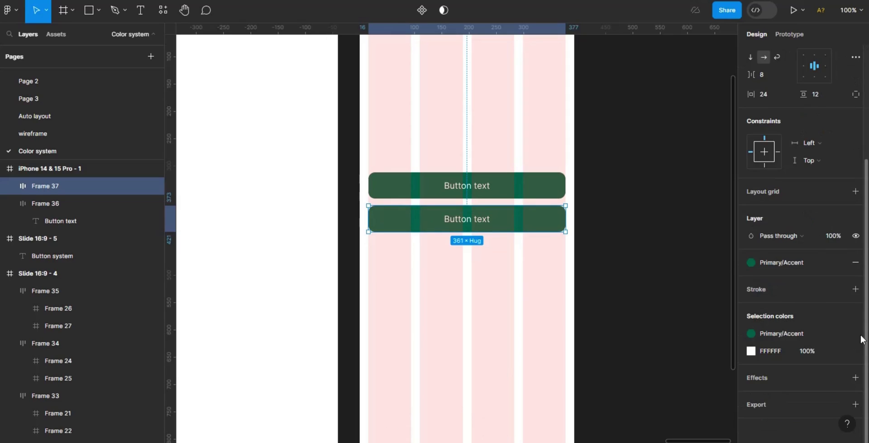
click(777, 330)
scroll(735, 311, down, 3)
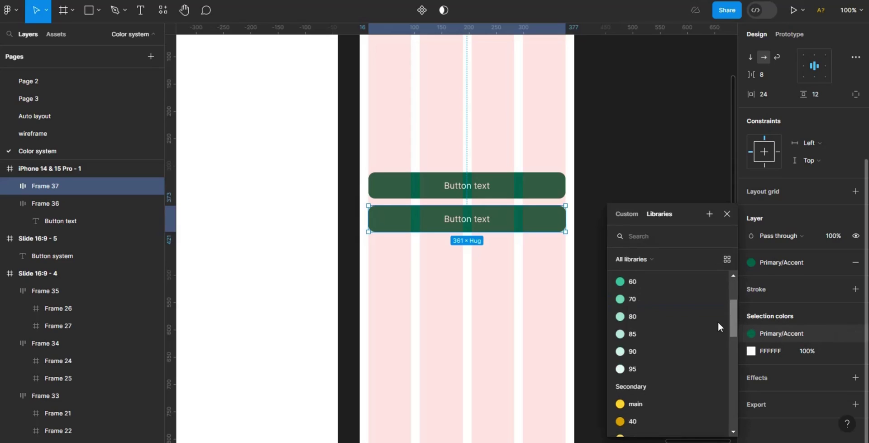
click(659, 317)
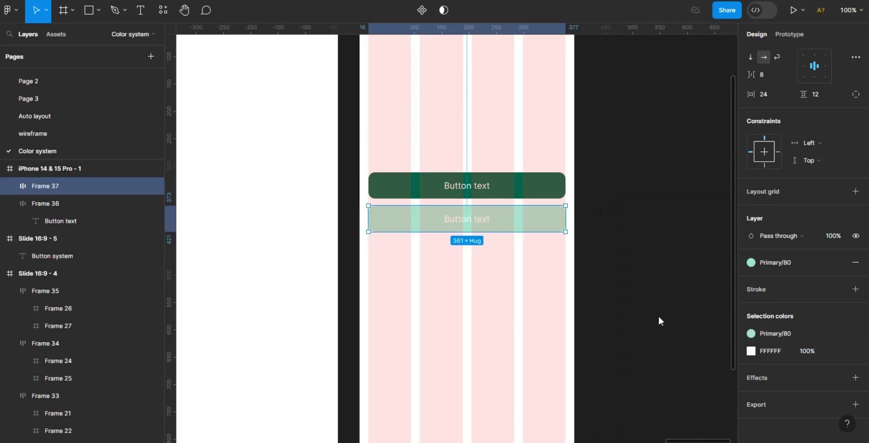
click(567, 310)
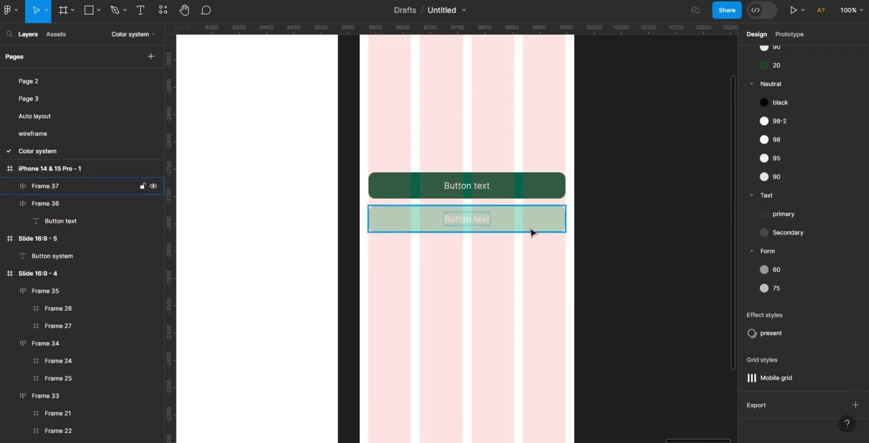
Duplicate the light green button and place the copy below it at Y 449.
click(532, 232)
key(ctrl+d)
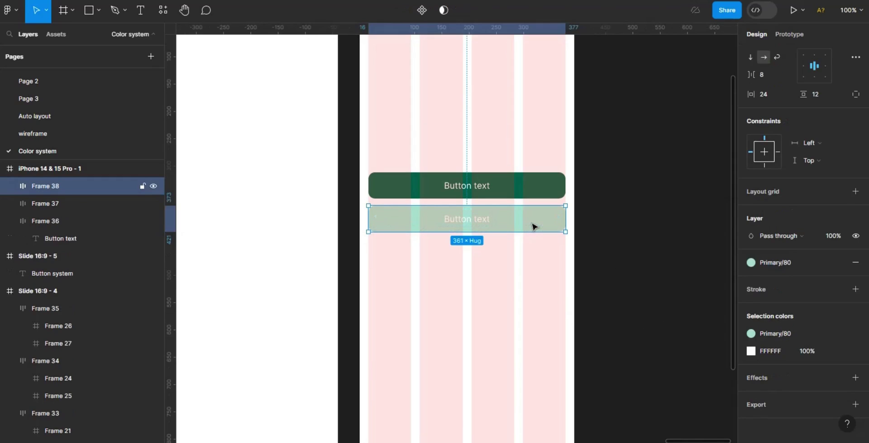
drag(533, 225, 533, 266)
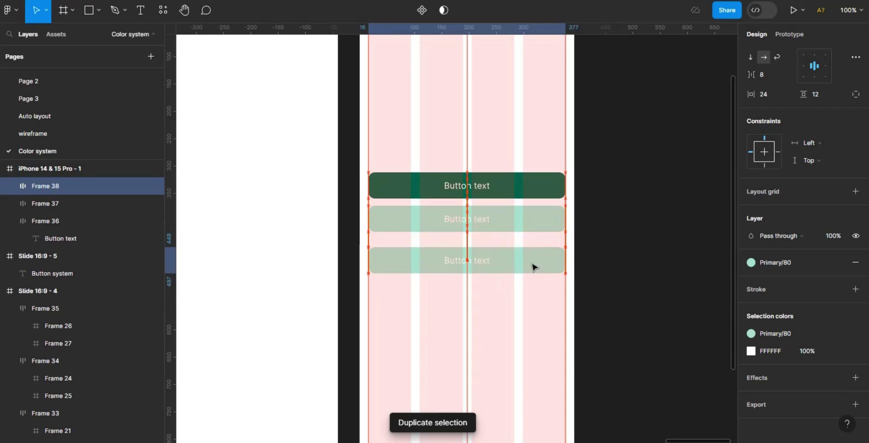
Change the third button's fill to the Primary/40 library color.
click(785, 333)
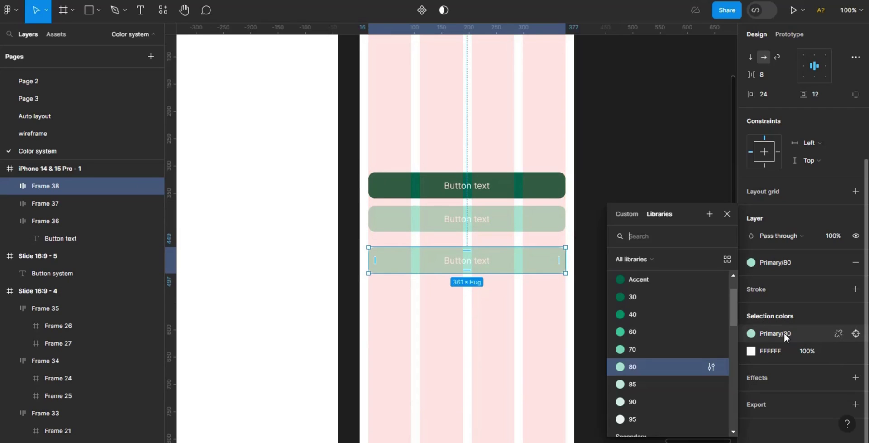
drag(738, 311, 737, 328)
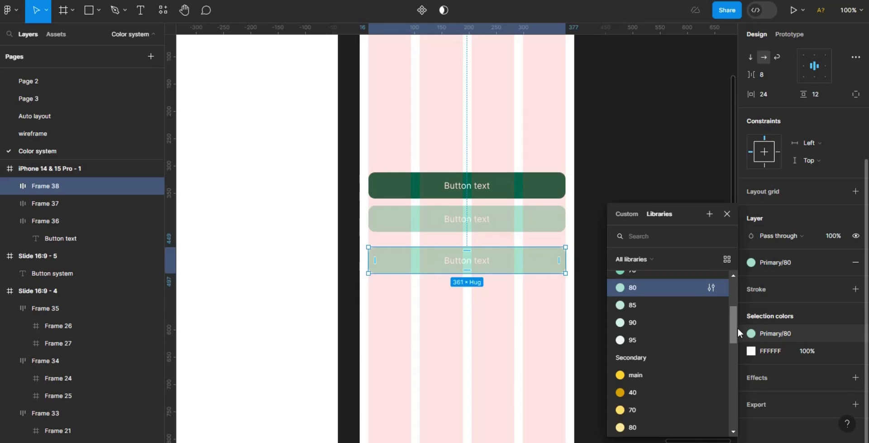
drag(738, 331, 733, 304)
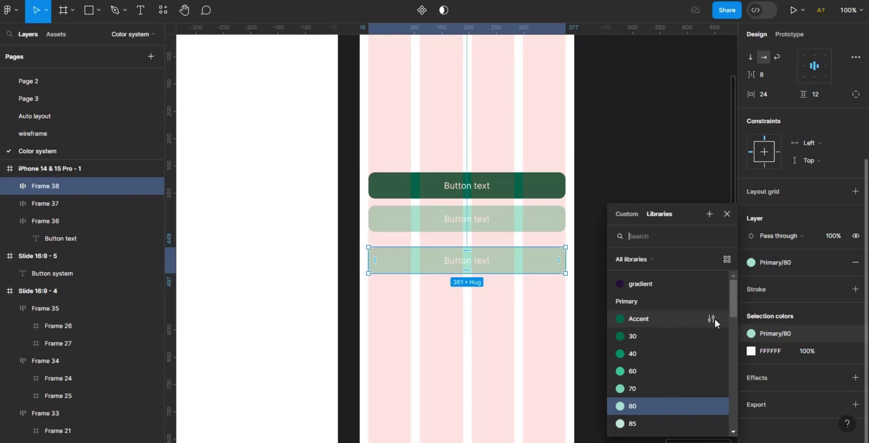
drag(735, 303, 734, 316)
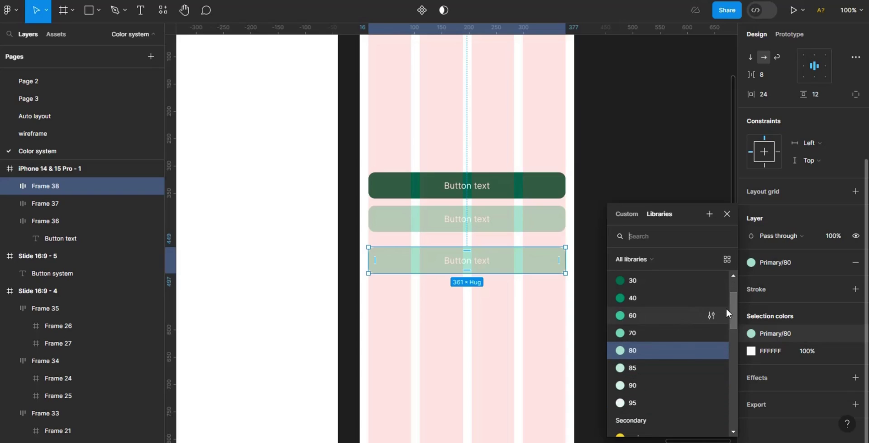
drag(732, 307, 732, 299)
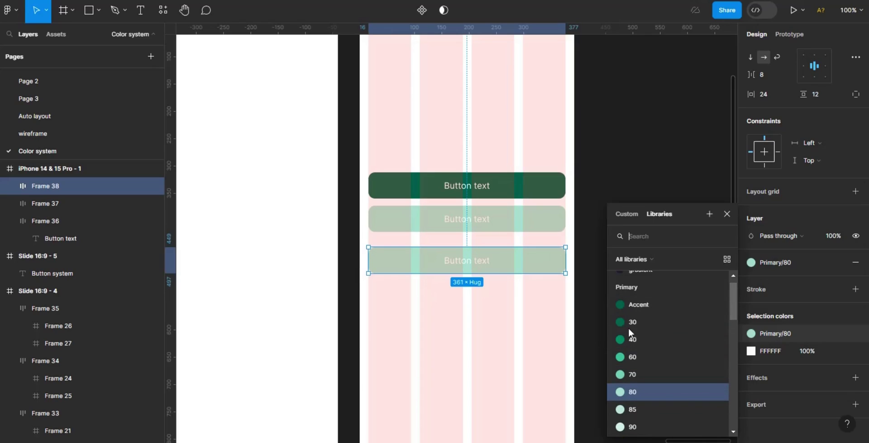
click(638, 339)
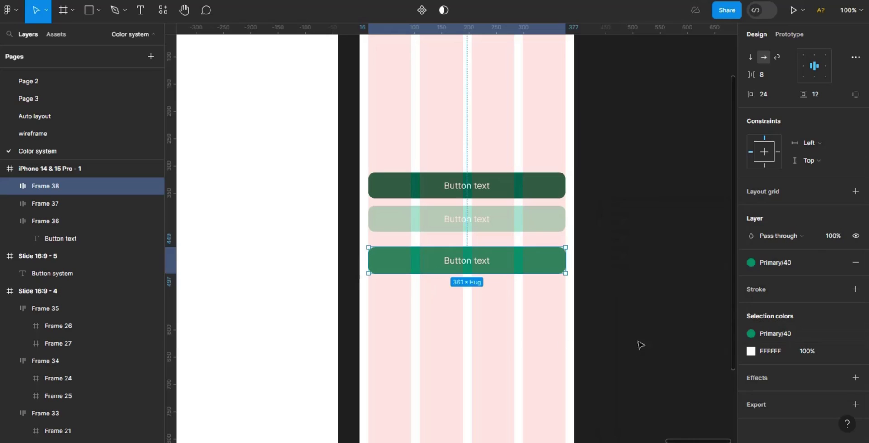
click(506, 348)
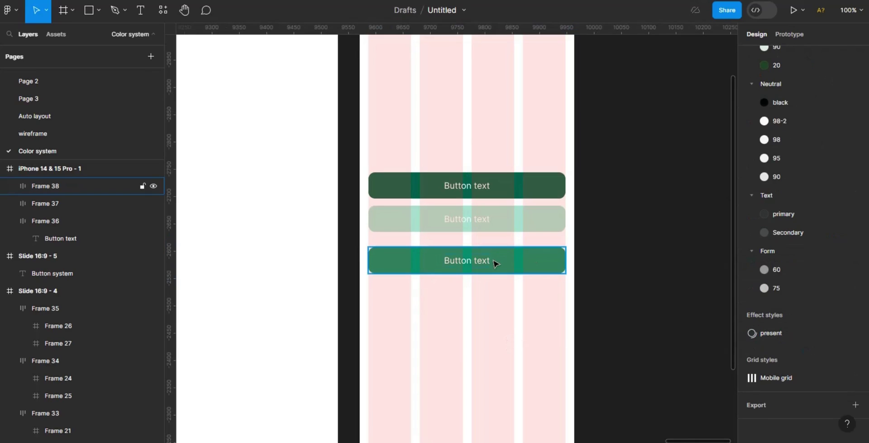
Duplicate the Primary/40 button and place the copy below it at Y 550.
click(497, 264)
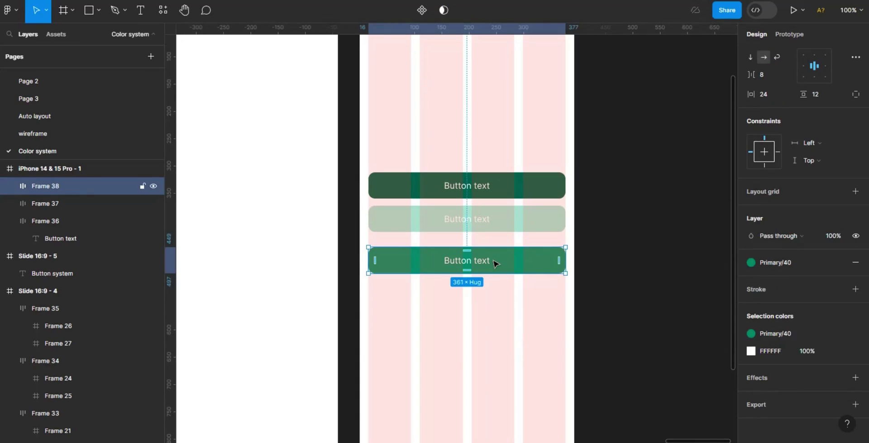
key(ctrl+d)
drag(497, 264, 498, 300)
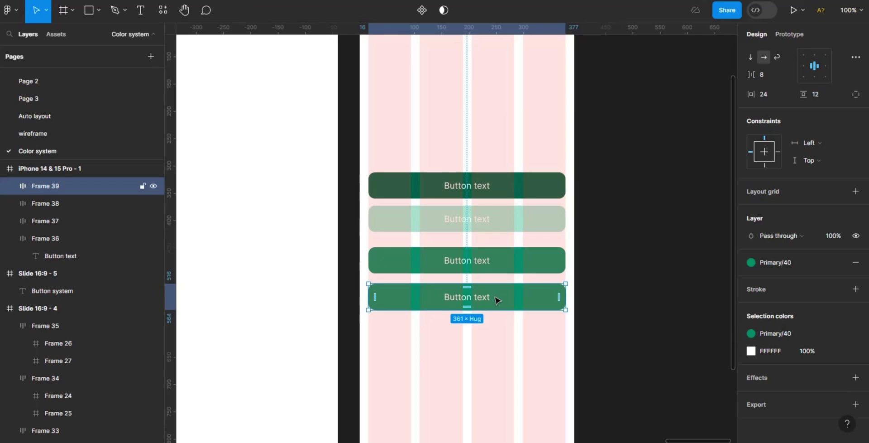
drag(497, 300, 495, 315)
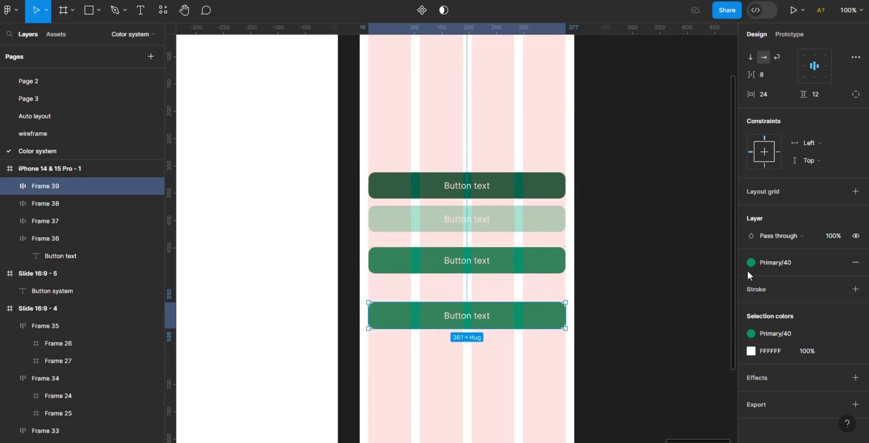
Replace the fourth button's fill with an inside Primary/Accent stroke of thickness 2.
click(855, 265)
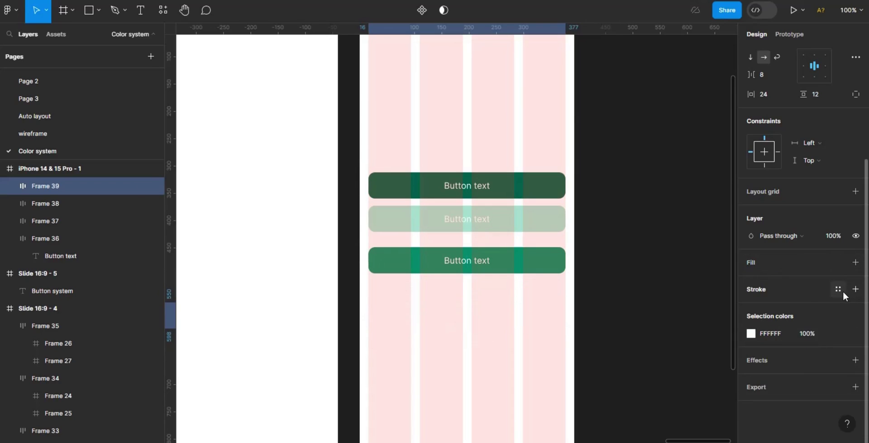
click(843, 292)
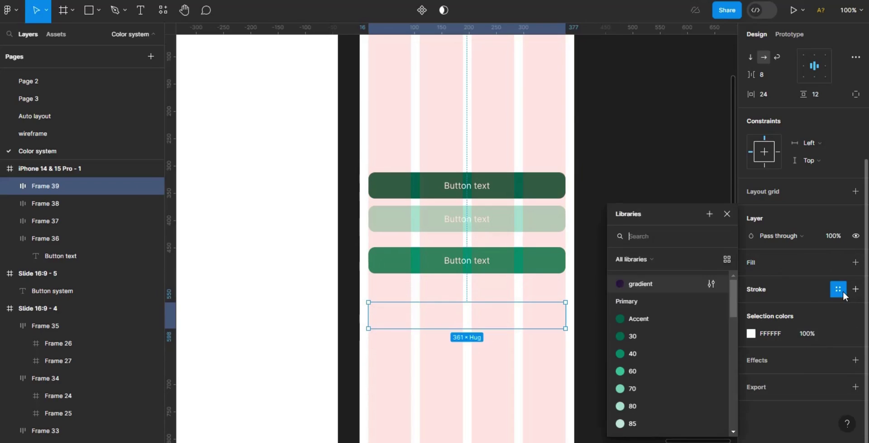
click(666, 319)
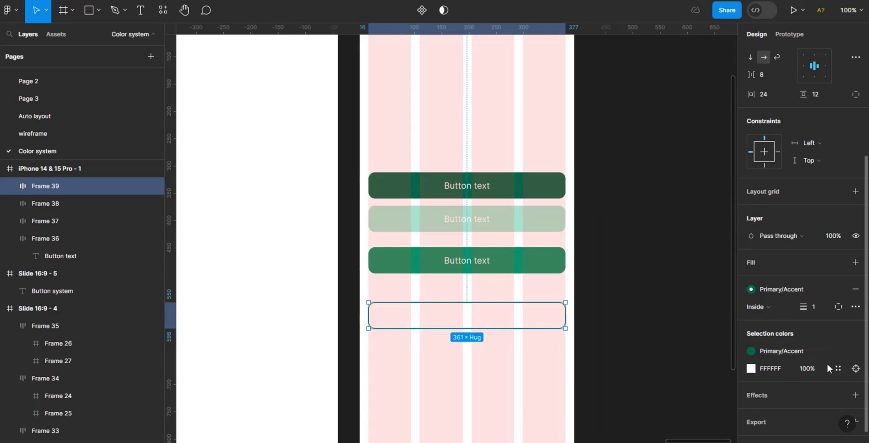
key(BackSpace)
key(Return)
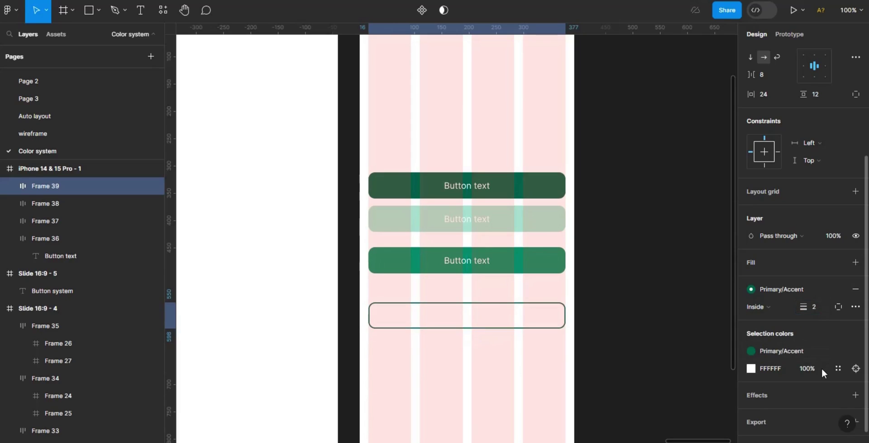
Change the outlined button's white label color to the Primary/Accent library style.
click(836, 368)
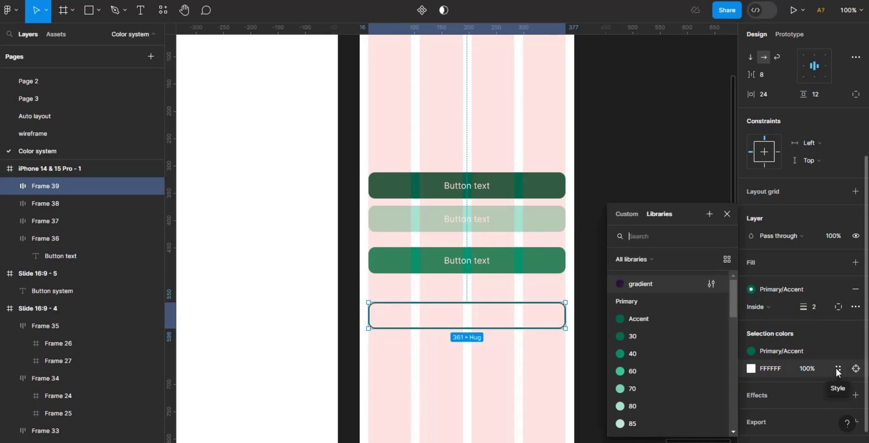
mouse_move(735, 293)
mouse_down()
mouse_move(737, 319)
mouse_move(737, 298)
mouse_up()
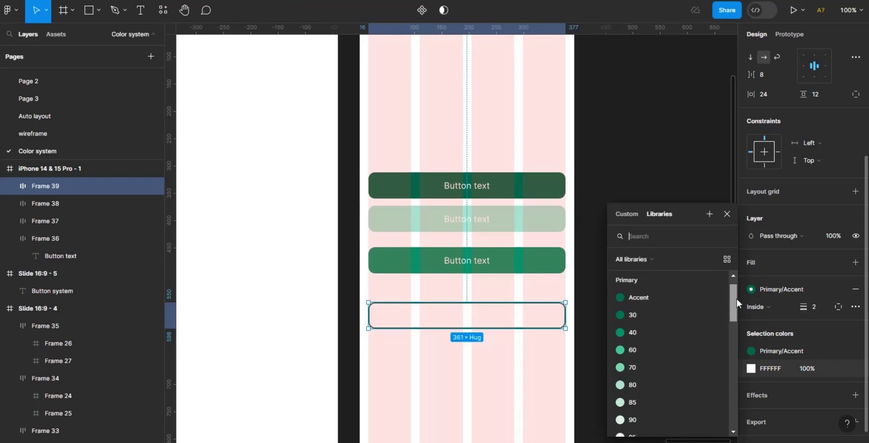
click(667, 298)
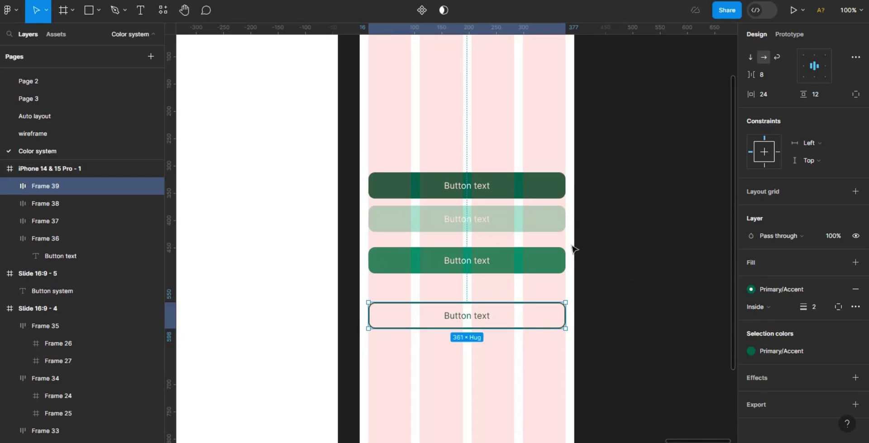
Change the white label color of all the filled buttons to the Neutral/98-2 library style.
shift+click(546, 261)
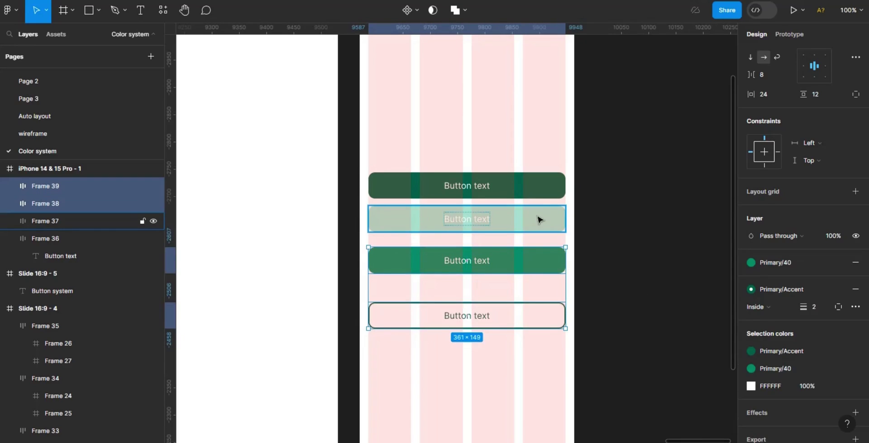
shift+click(539, 219)
shift+click(538, 190)
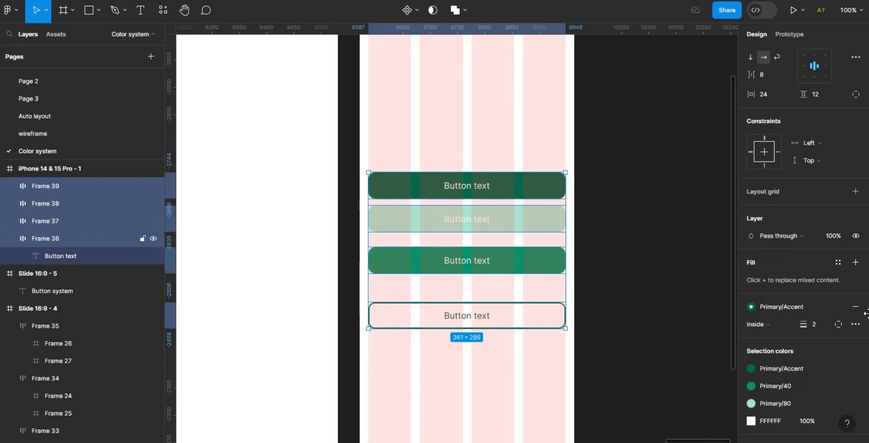
click(836, 420)
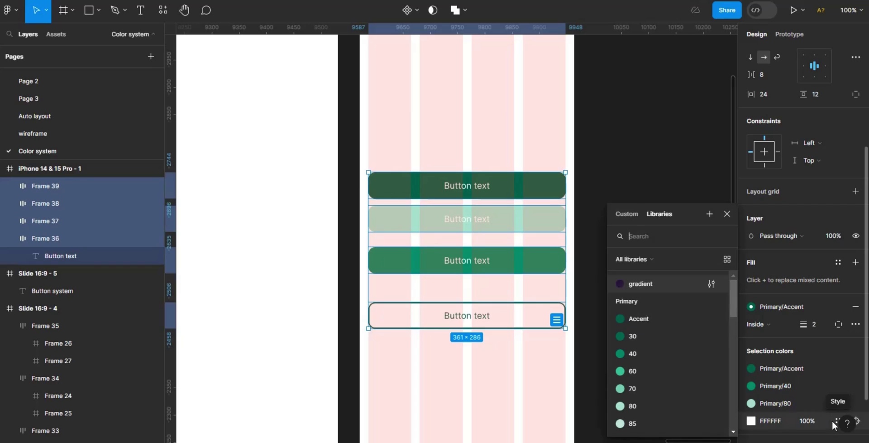
drag(732, 308, 729, 371)
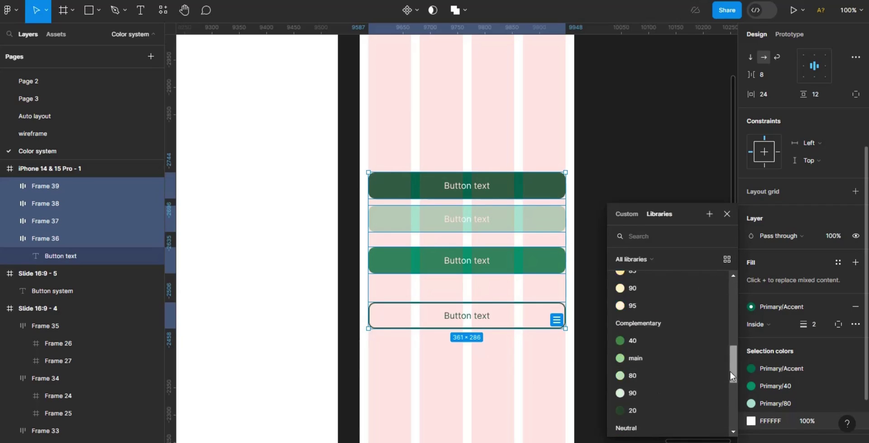
scroll(654, 370, down, 2)
click(653, 371)
Duplicate the outlined button below itself and recolor the copy's stroke and label to Primary/80.
click(520, 316)
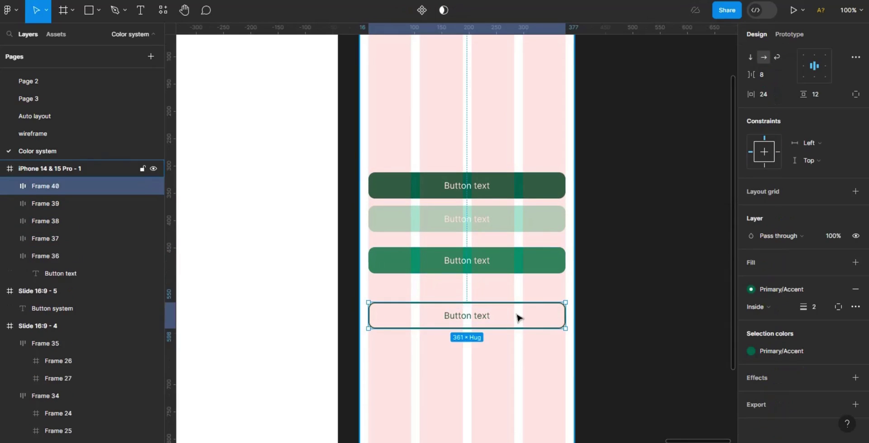
key(ctrl+d)
click(808, 290)
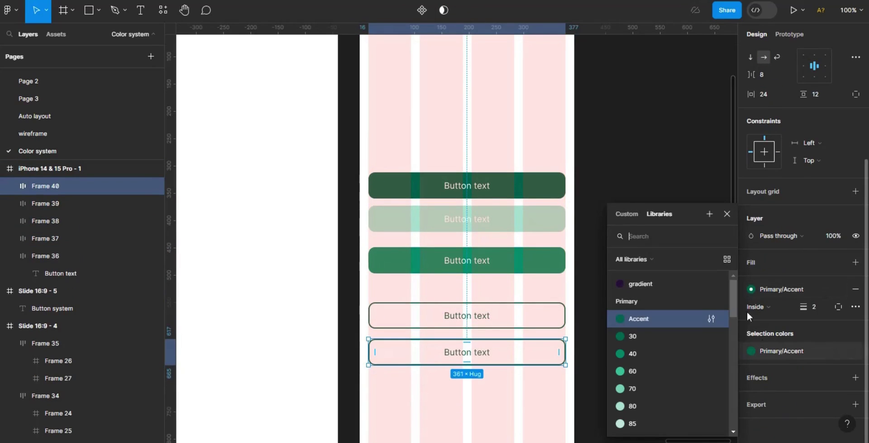
click(648, 404)
Duplicate the Primary/80 outlined button below, fill the copy with Primary/60 and remove its stroke.
key(ctrl+d)
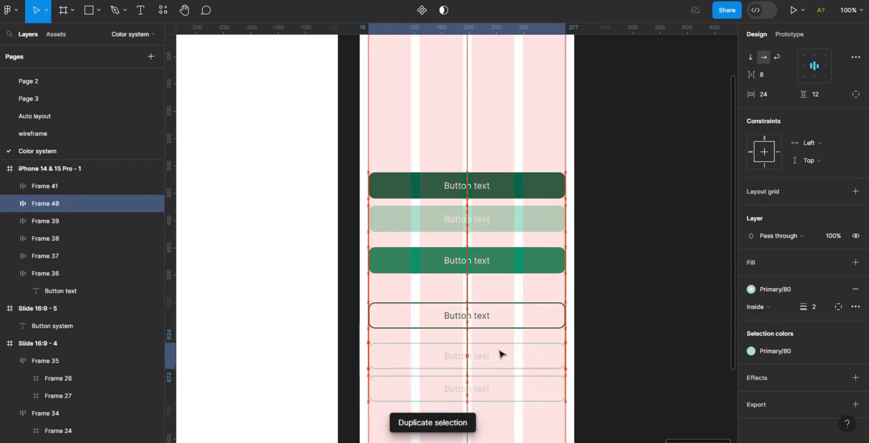
click(855, 263)
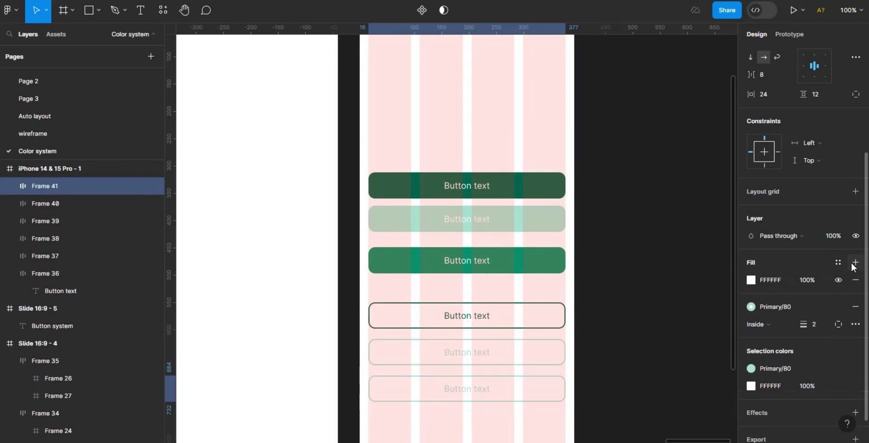
click(838, 262)
click(653, 375)
click(855, 292)
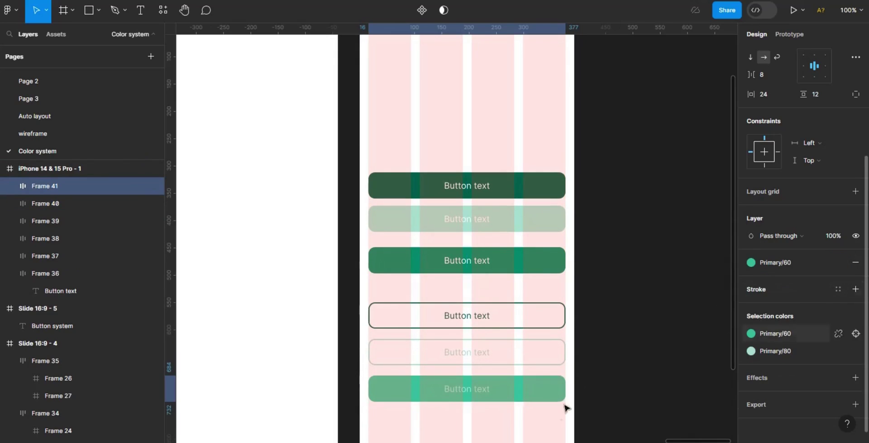
Move all six buttons from the iPhone frame onto the Button system slide, under its title.
scroll(679, 235, down, 2)
mouse_move(576, 336)
mouse_down()
mouse_move(452, 252)
mouse_move(438, 122)
mouse_move(451, 8)
mouse_up()
scroll(435, 247, up, 4)
scroll(435, 247, left, 20)
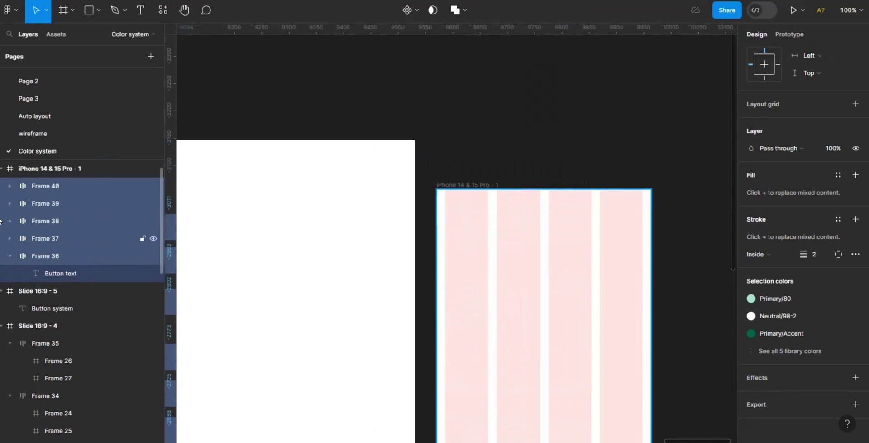
drag(555, 242, 471, 275)
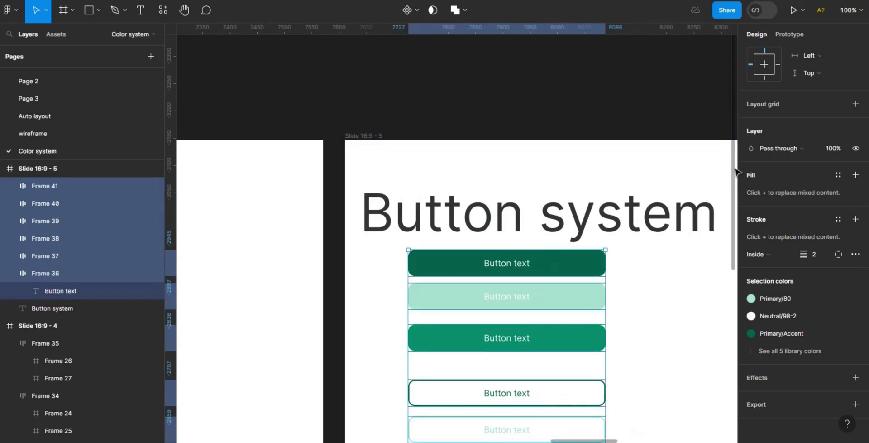
Move the lower three buttons up beside the filled ones to form a second column.
scroll(694, 278, down, 3)
click(634, 369)
drag(634, 370, 562, 152)
Duplicate the second column as a third column and remove the strokes from its top two buttons.
key(ctrl+d)
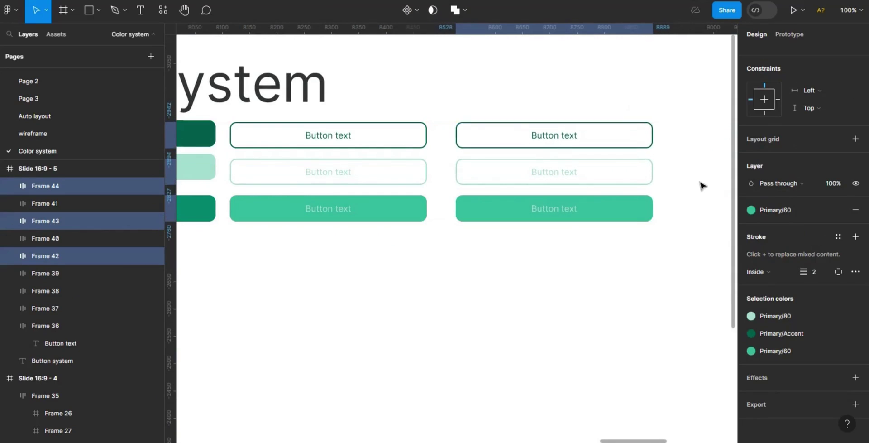
click(704, 186)
click(640, 143)
shift+click(636, 173)
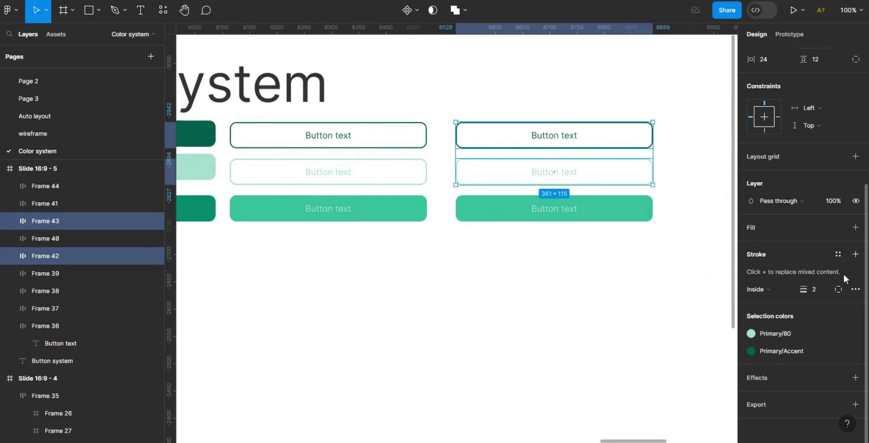
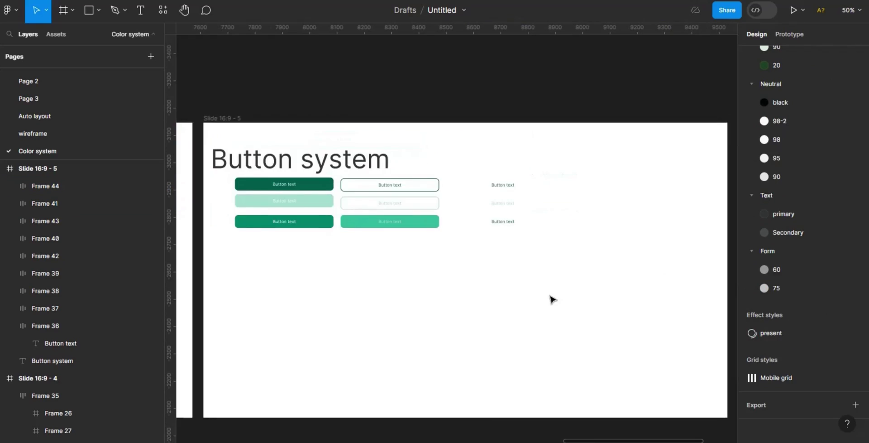
Set the label color of the third column's bottom button to Primary/60.
scroll(589, 438, left, 2)
click(584, 221)
click(751, 350)
click(633, 371)
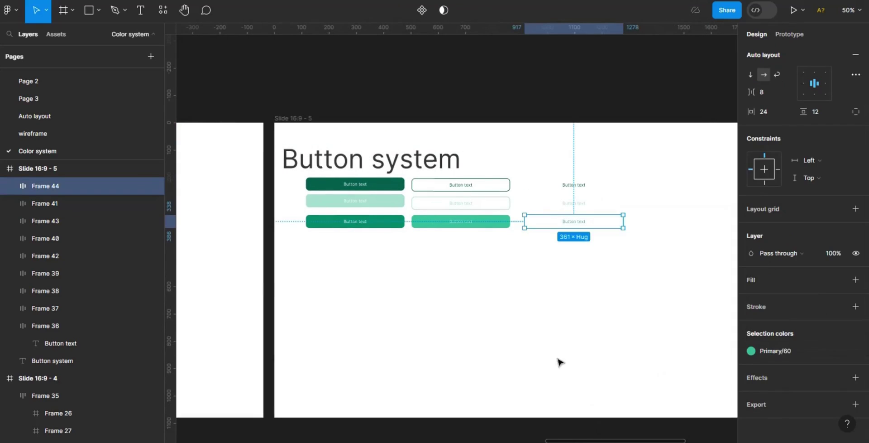
Set the label color of the third column's bottom button to the Primary/Accent library style.
click(596, 327)
click(574, 221)
click(751, 351)
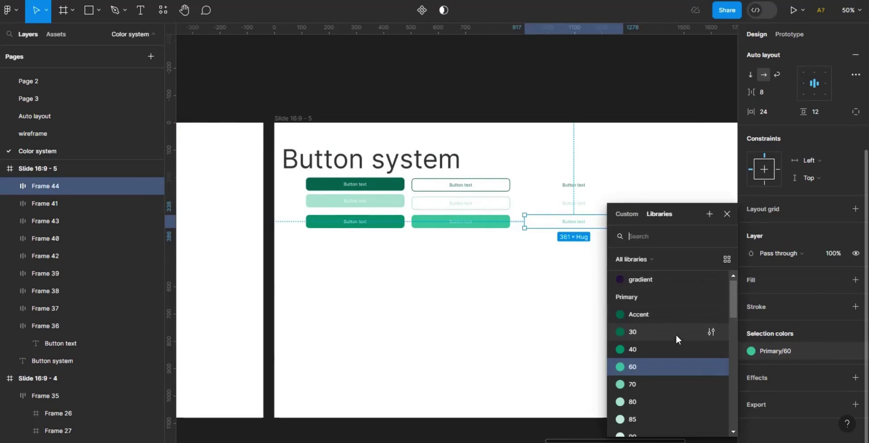
drag(733, 299, 734, 274)
click(659, 320)
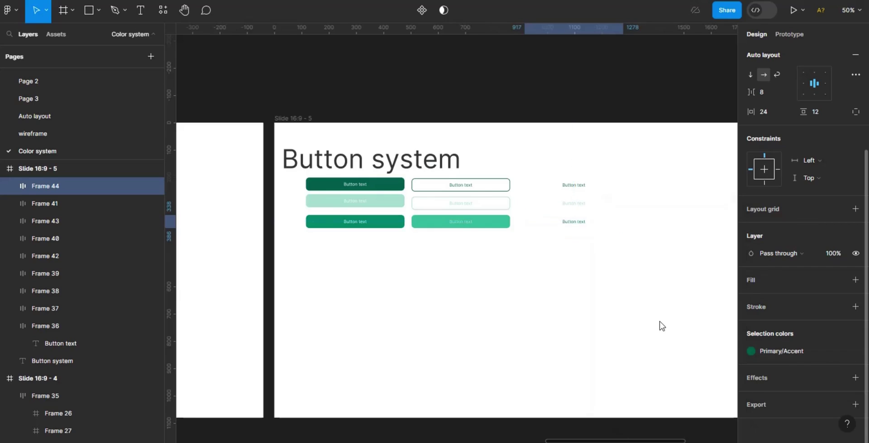
click(783, 351)
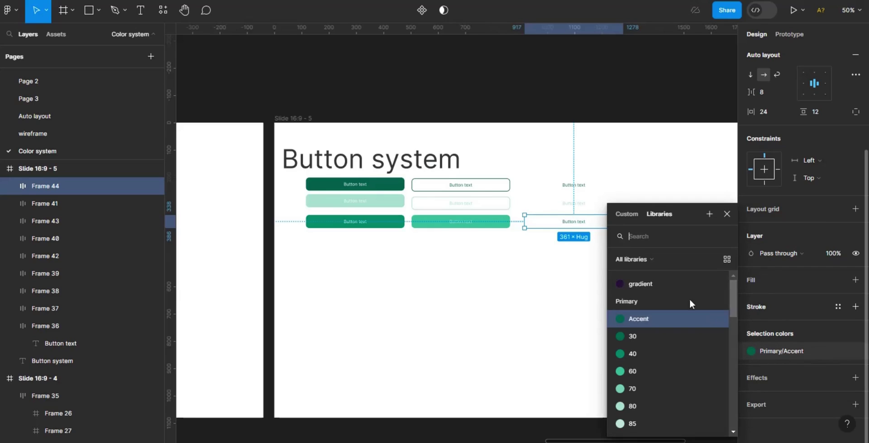
click(558, 285)
Select the whole grid of buttons and move it slightly down and to the right.
key(ctrl+equal)
key(ctrl+minus)
drag(627, 252, 299, 174)
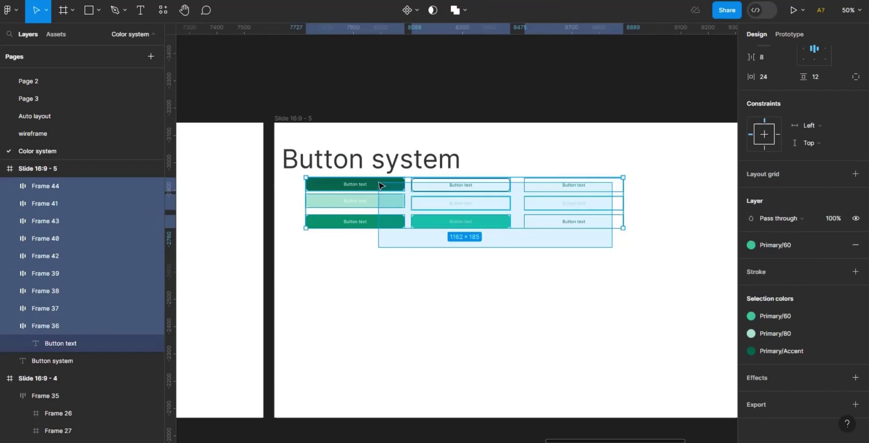
drag(399, 190, 455, 199)
Duplicate the slide title, change the copy's text to "Full width button" and set its font size to 40.
click(466, 163)
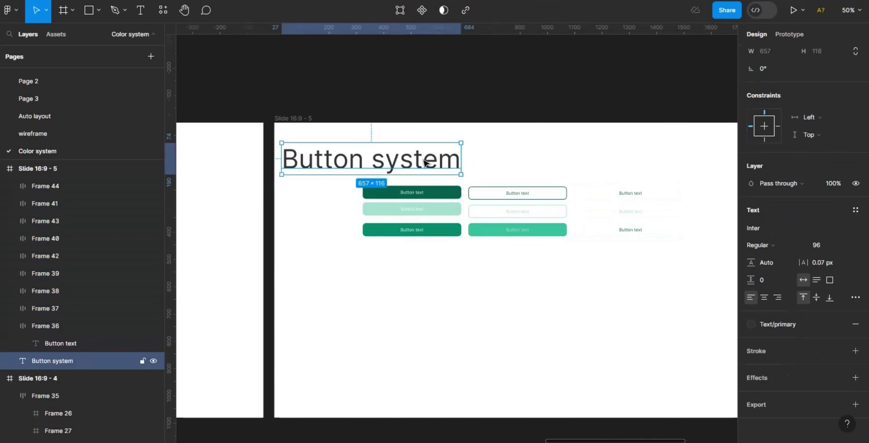
key(ctrl+d)
key(Return)
text(Ful)
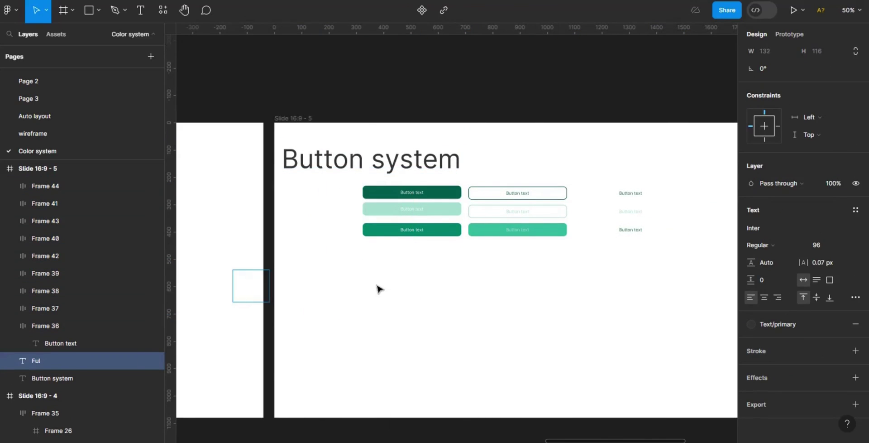
text(l width button)
key(Escape)
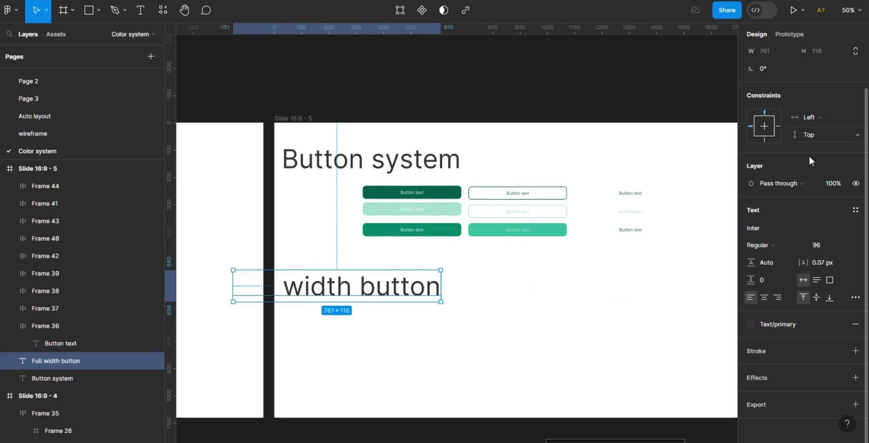
text(40)
key(Return)
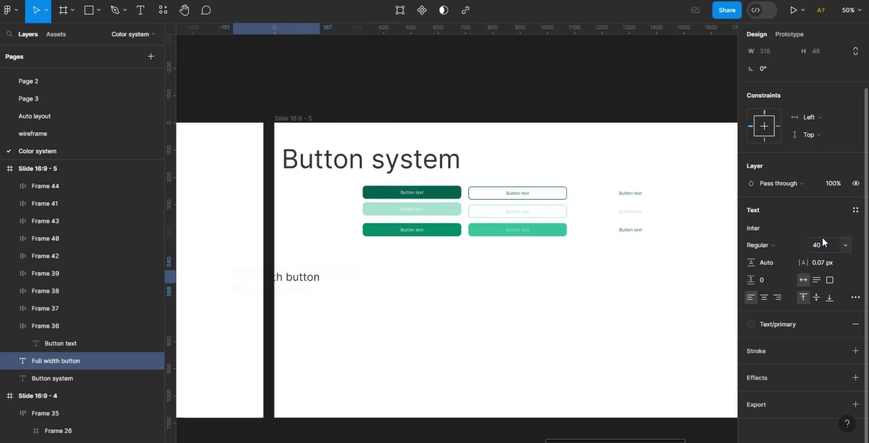
Place the "Full width button" label under the slide title and shift the button grid further right and down.
drag(303, 280, 345, 189)
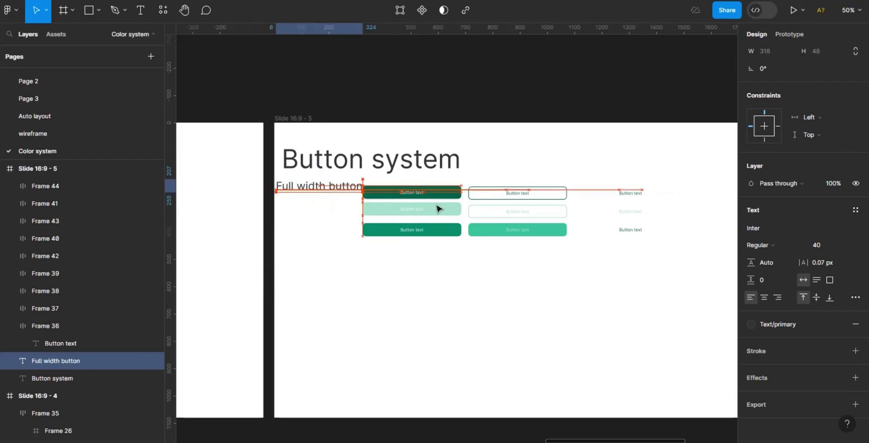
drag(438, 231, 460, 200)
mouse_move(336, 187)
mouse_down()
mouse_move(357, 190)
mouse_move(340, 180)
mouse_up()
click(355, 174)
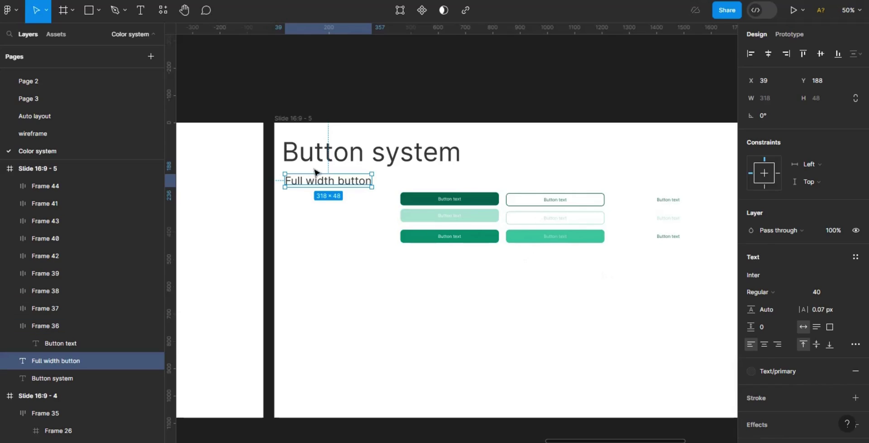
Copy the "Full width button" label above the first button column and change its text to "Primary".
alt+drag(329, 182, 450, 185)
key(Return)
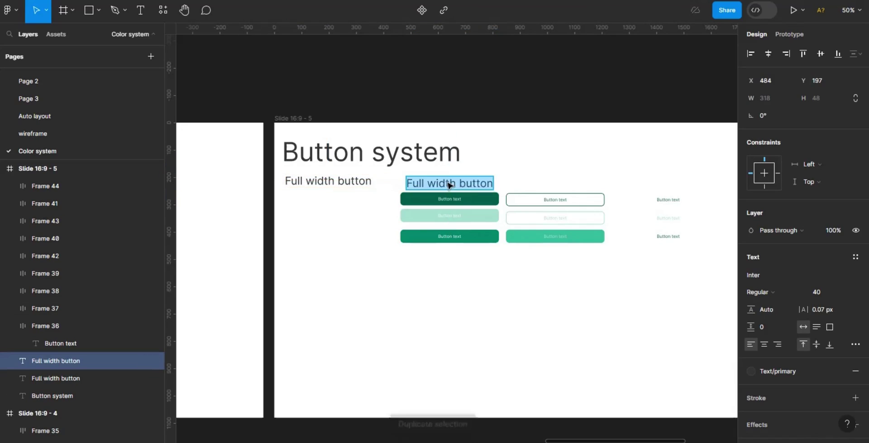
key(BackSpace)
text(Primary)
key(Escape)
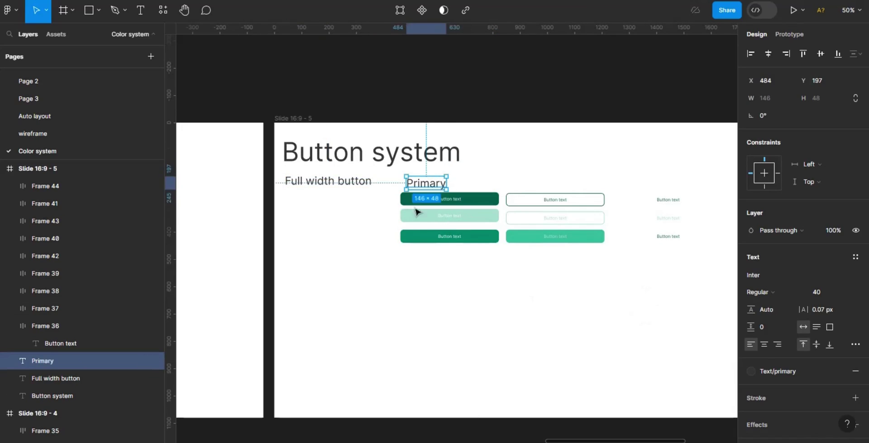
Nudge the title and the "Full width button" label, and move the button grid with its "Primary" heading left and down.
click(371, 152)
drag(371, 152, 374, 147)
drag(337, 186, 340, 183)
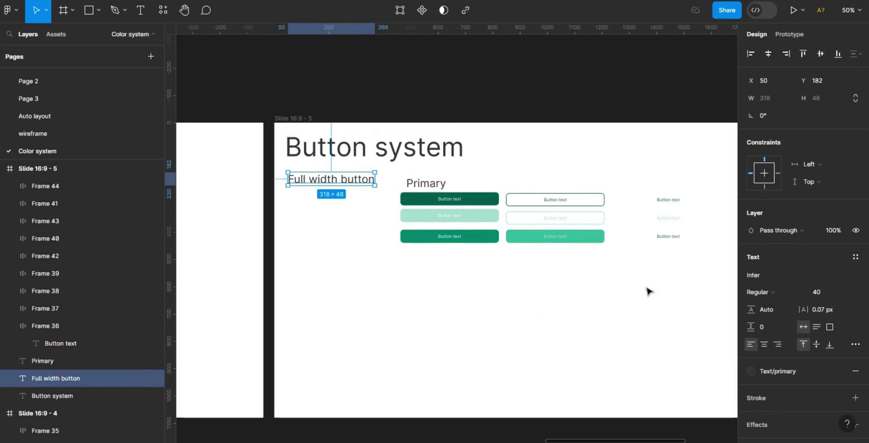
drag(688, 266, 444, 203)
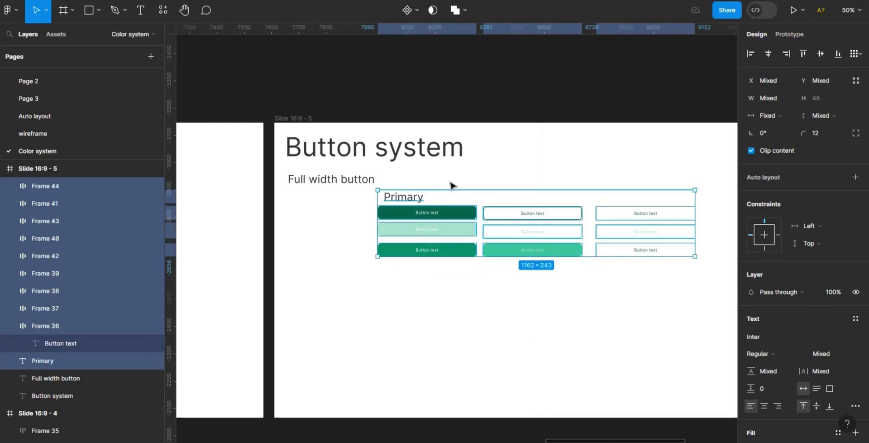
Set the "Primary" heading's font size to 32 and its weight to Medium.
click(403, 196)
click(824, 292)
text(32)
key(Return)
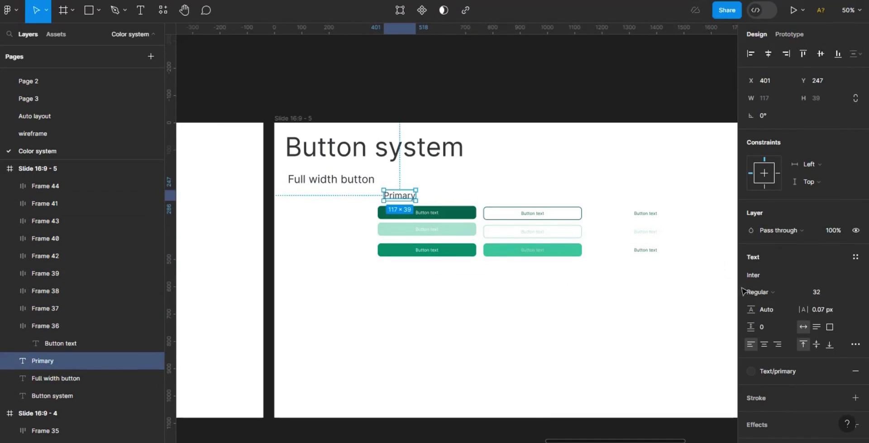
click(760, 292)
click(784, 230)
Change the "Full width button" label's font weight to Medium.
click(332, 181)
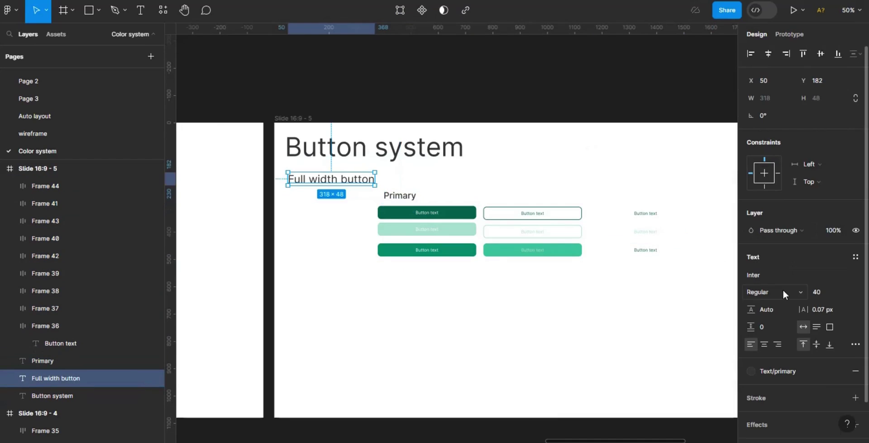
click(782, 290)
click(783, 249)
click(772, 295)
click(786, 237)
Duplicate the "Primary" heading, place the copy beside the first button row and change its text to "Active".
key(shift+0)
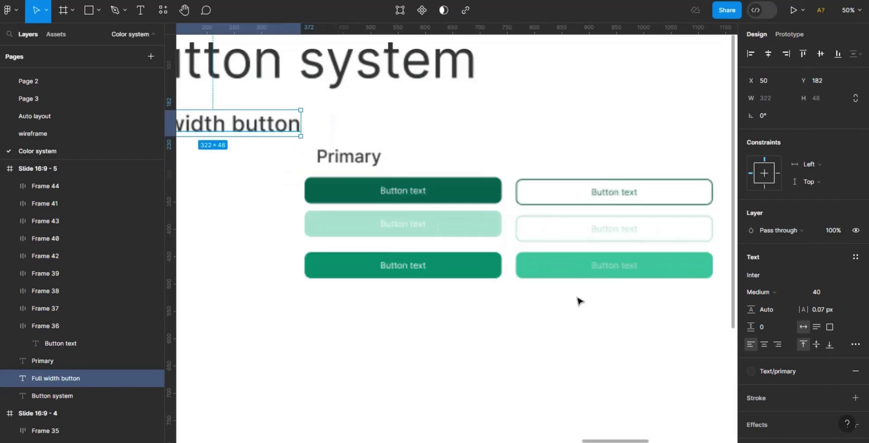
click(354, 156)
key(ctrl+d)
drag(241, 183, 240, 189)
double_click(241, 188)
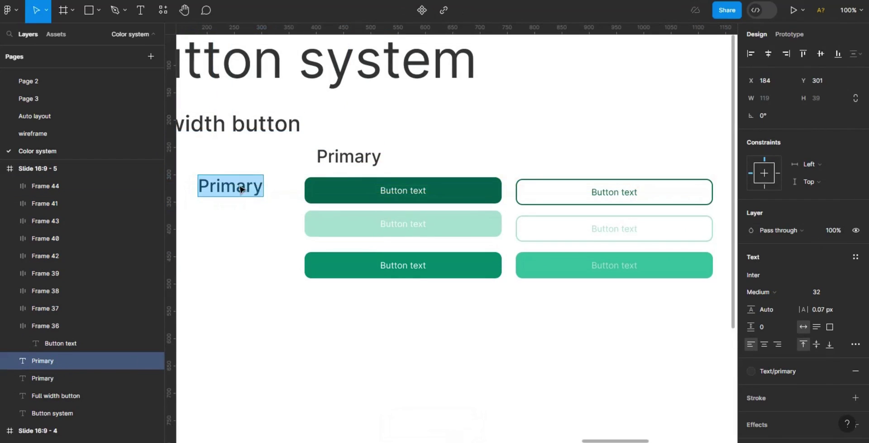
text(Active)
key(Escape)
Duplicate the "Active" label down beside the second button row and change its text to "Disable".
key(ctrl+d)
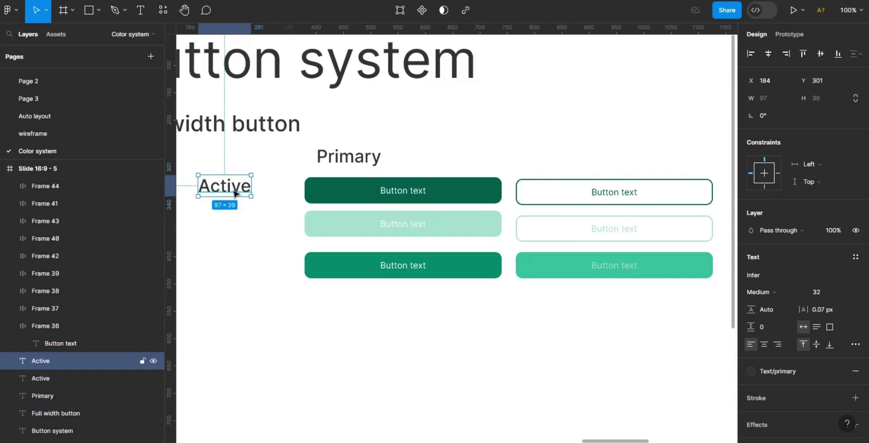
drag(235, 192, 235, 231)
double_click(234, 231)
key(BackSpace)
text(Disable)
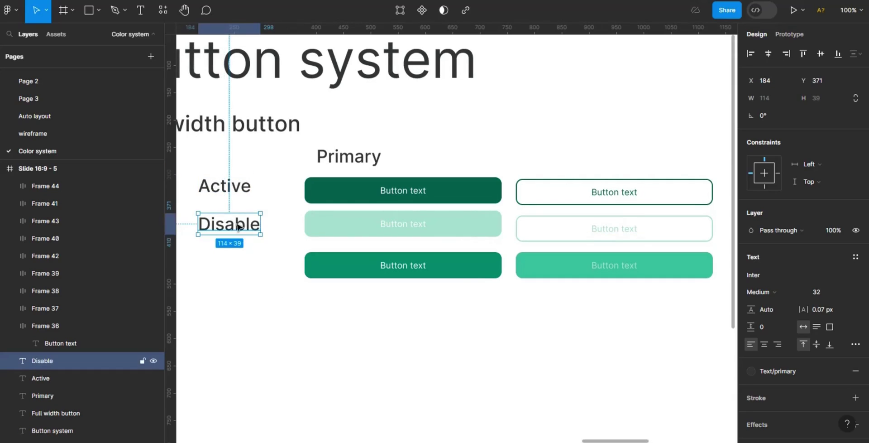
Duplicate the "Disable" label down beside the third button row and change its text to "Hover".
key(ctrl+d)
drag(239, 226, 238, 270)
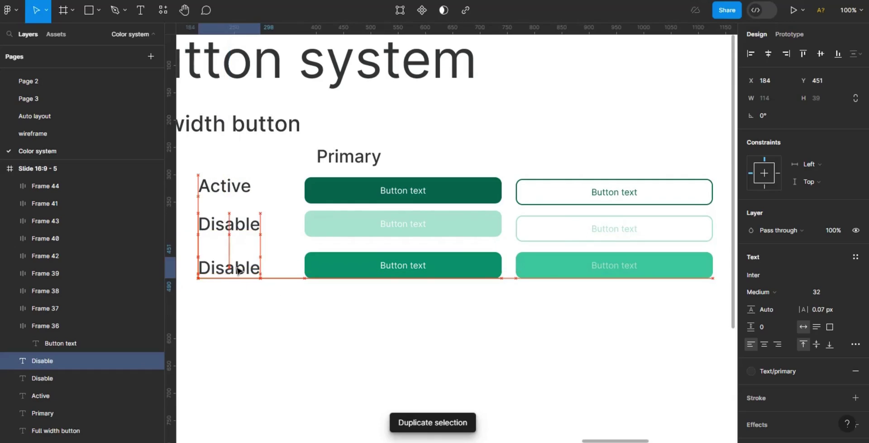
double_click(238, 270)
key(BackSpace)
text(Hover)
key(Escape)
key(minus)
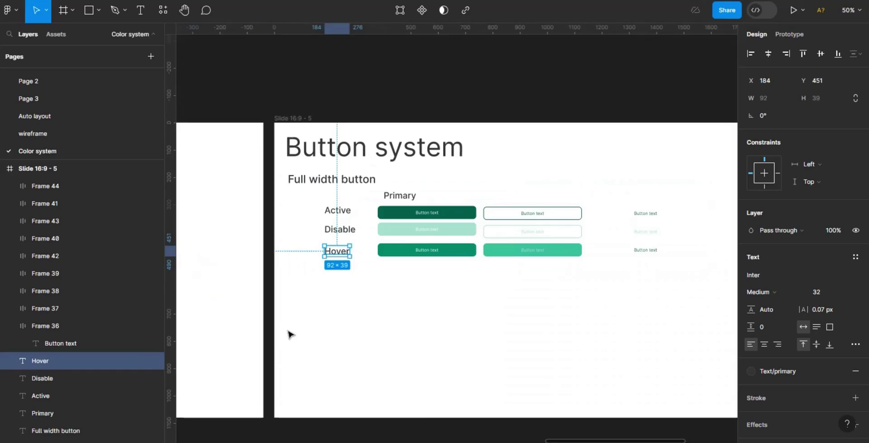
Duplicate the "Primary" heading, place the copy above the outlined button column and change its text to "Secondary".
click(400, 198)
key(ctrl+d)
drag(400, 202, 535, 199)
double_click(534, 195)
key(BackSpace)
text(Secondary)
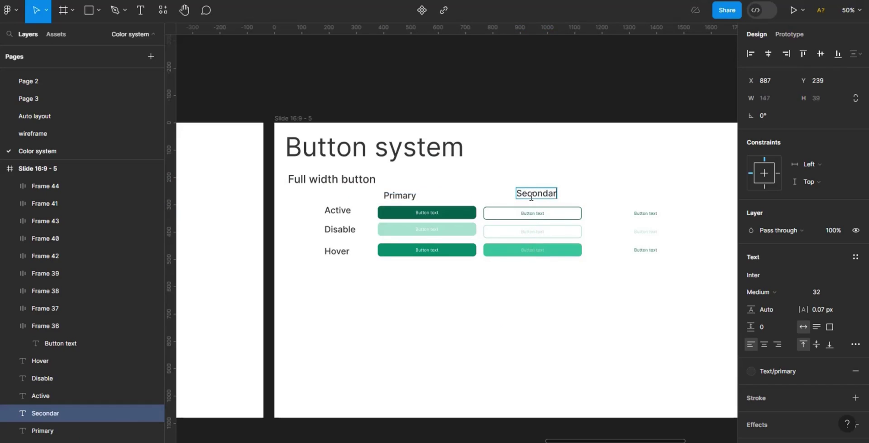
key(Escape)
Duplicate the "Secondary" heading, place the copy above the text-only button column and change its text to "Tertiary".
drag(611, 174, 652, 192)
key(ctrl+d)
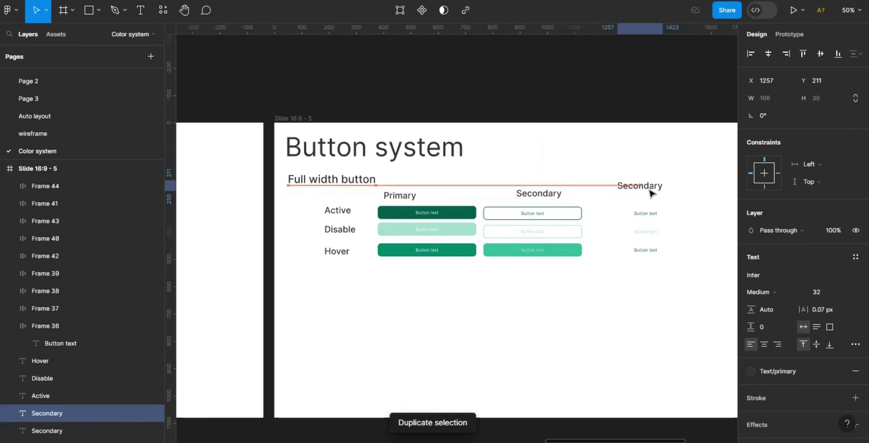
double_click(651, 193)
key(BackSpace)
text(Tertiary)
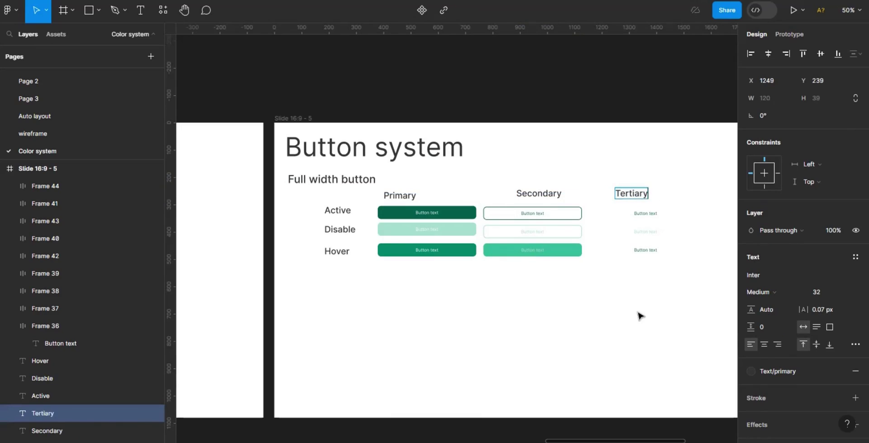
click(641, 313)
Set the "Active", "Disable" and "Hover" labels to font size 24 and Regular weight, and move them closer to the buttons.
drag(276, 255, 333, 204)
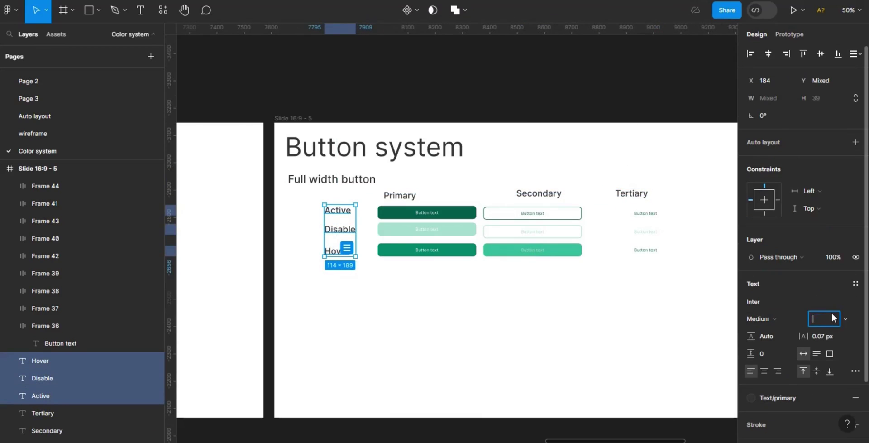
text(24)
key(Return)
click(761, 318)
click(775, 214)
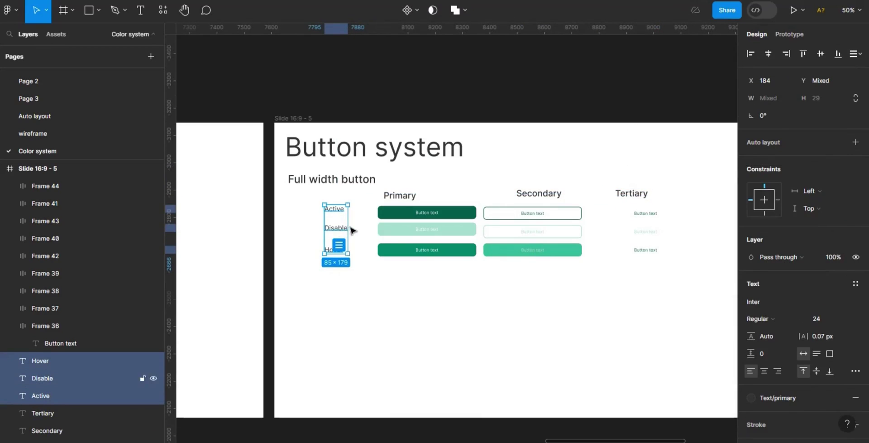
drag(352, 231, 368, 230)
click(386, 309)
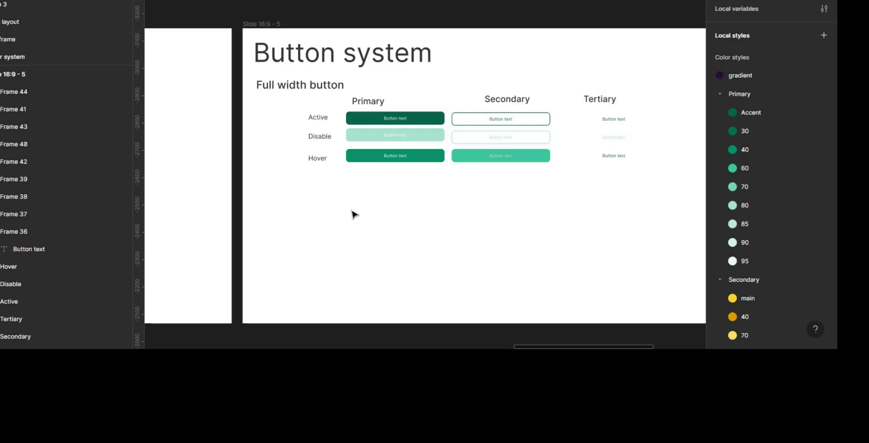
Examine the style properties of the Primary, Secondary and Tertiary buttons in their active, disabled and hover states.
click(390, 119)
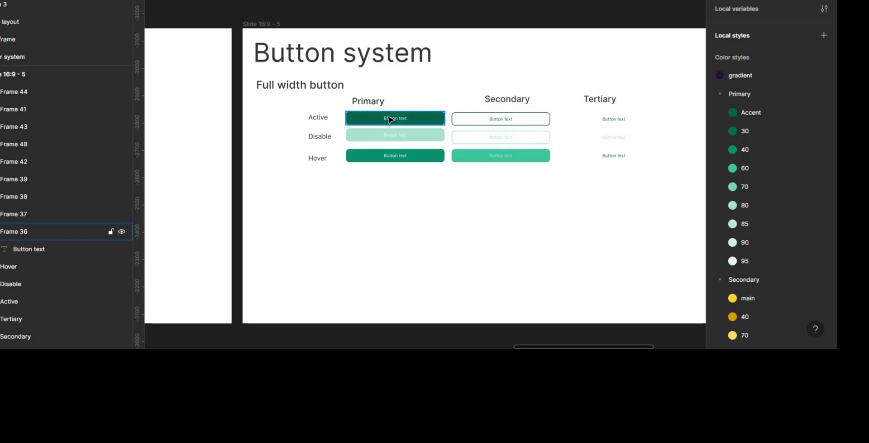
click(391, 119)
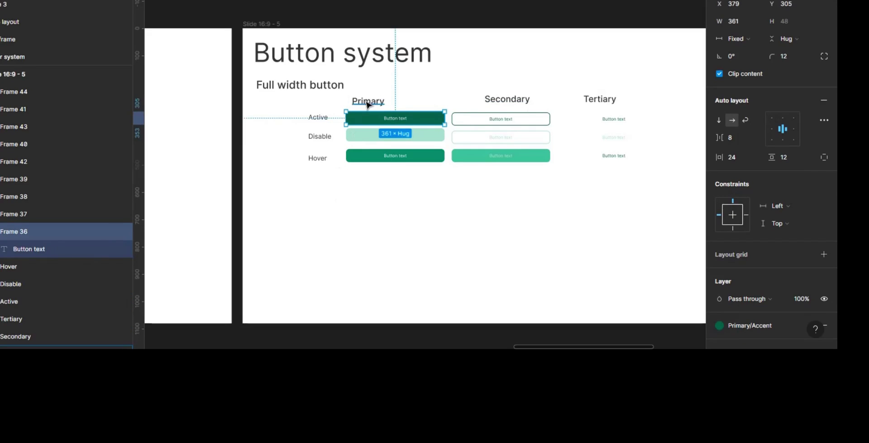
click(371, 140)
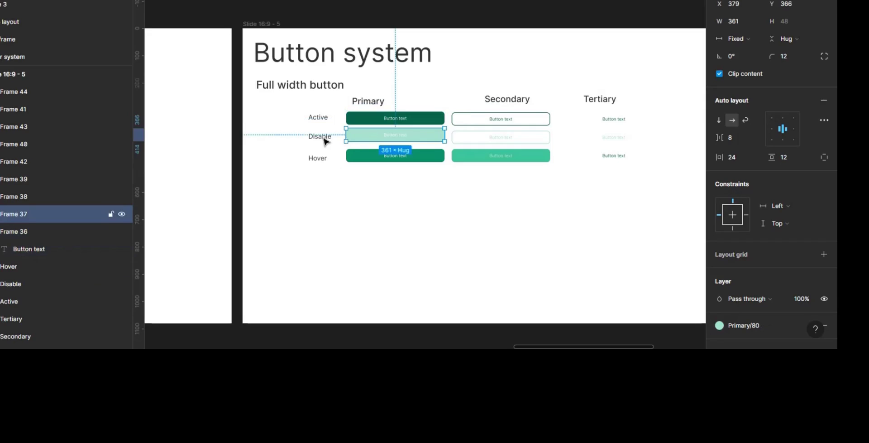
click(392, 159)
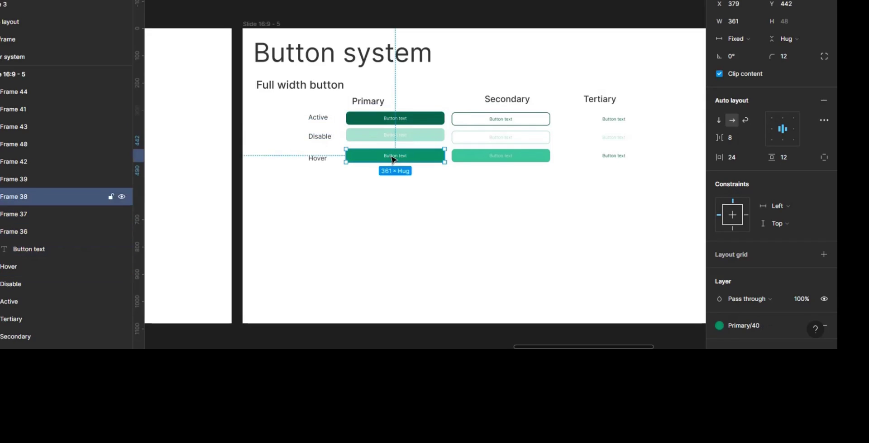
click(501, 119)
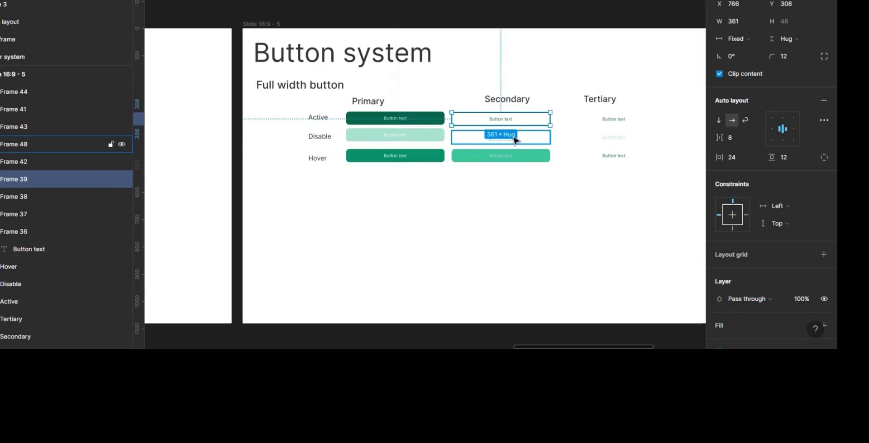
click(501, 138)
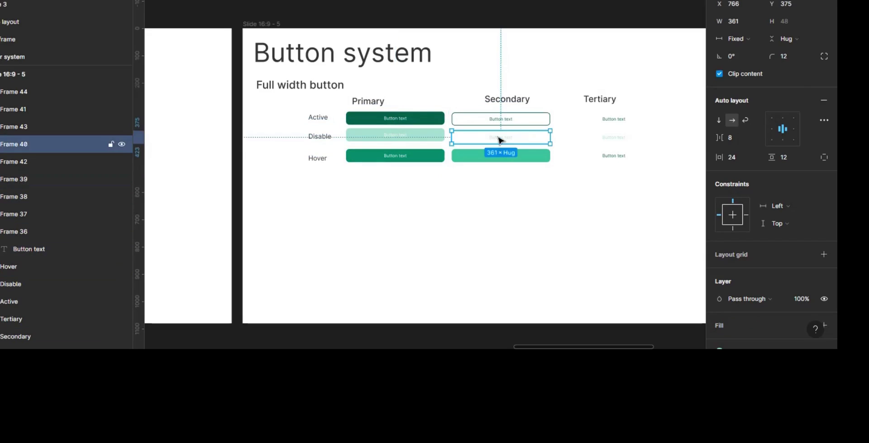
click(503, 162)
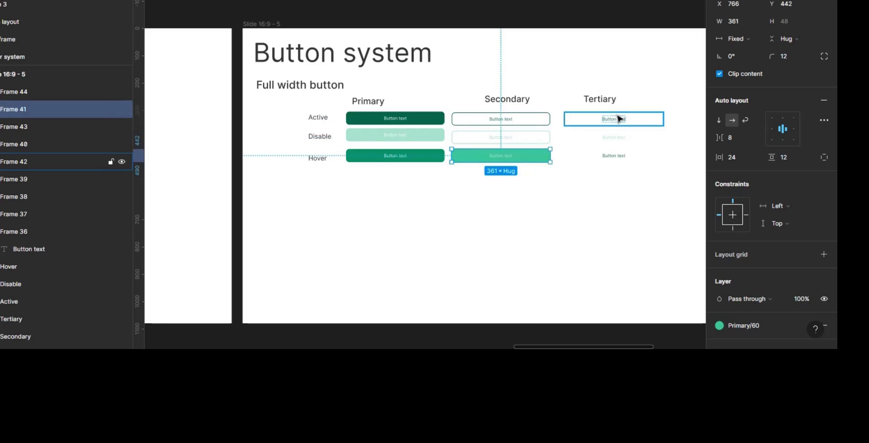
click(619, 119)
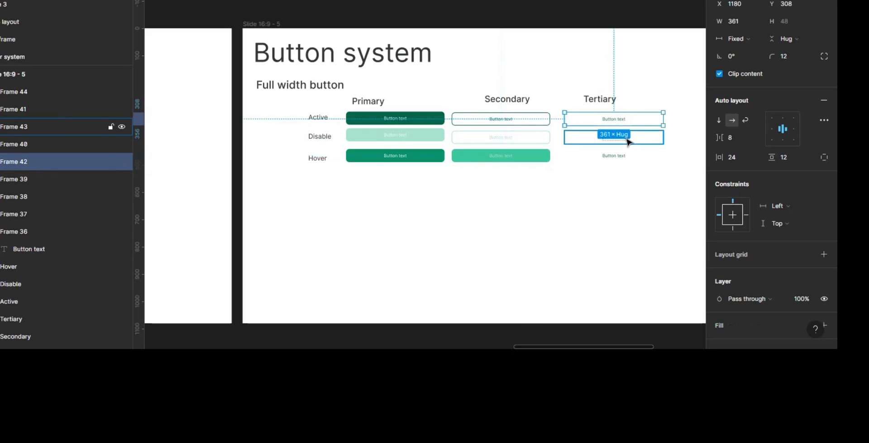
click(628, 142)
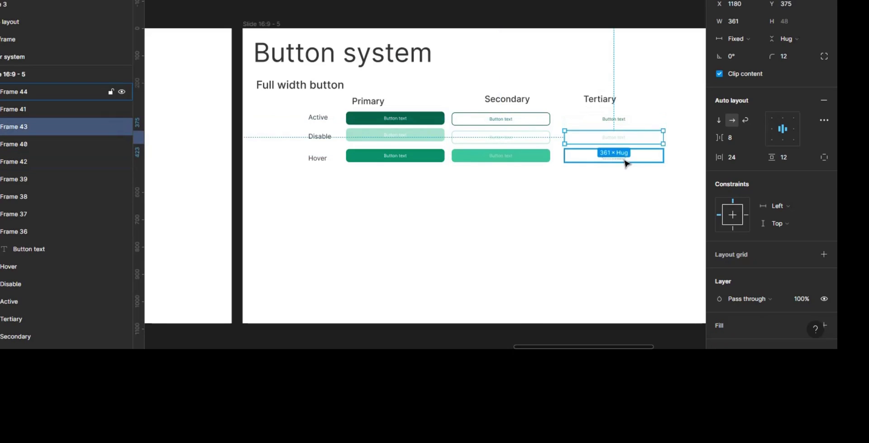
click(626, 163)
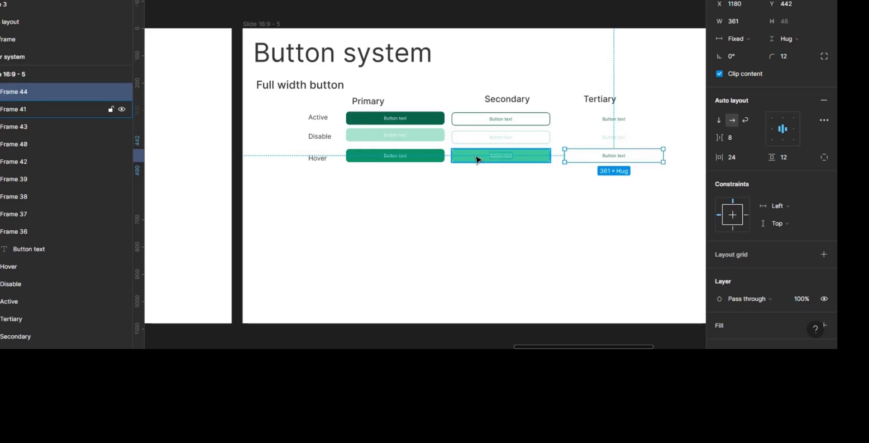
Duplicate the "Full width button" heading and place the copy below the button table, aligned with the original.
click(293, 89)
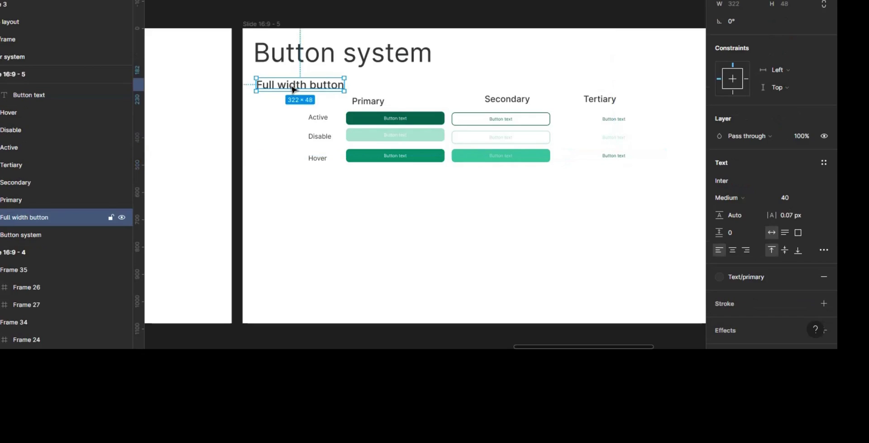
key(ctrl+d)
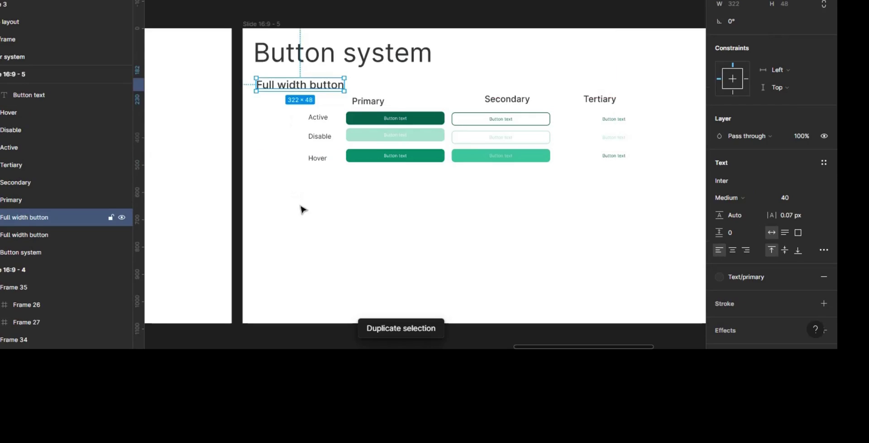
mouse_move(302, 209)
mouse_down()
mouse_move(299, 196)
mouse_move(293, 205)
mouse_up()
drag(350, 128, 351, 128)
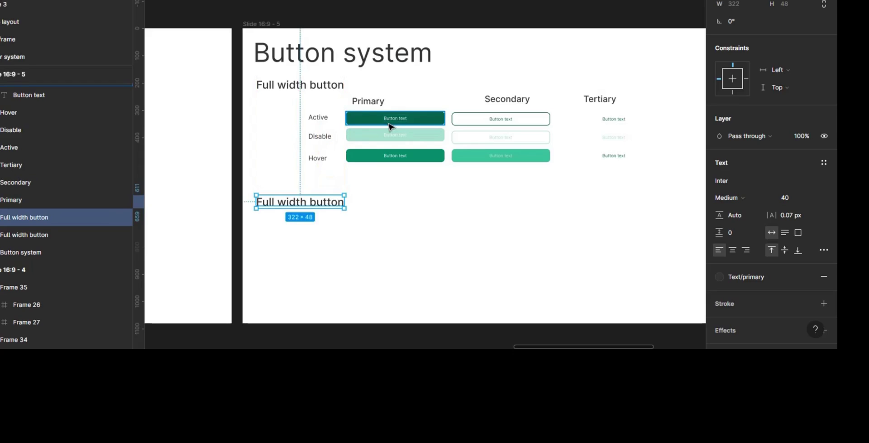
Set the auto layout item spacing of all nine Primary, Secondary and Tertiary buttons to Auto.
click(397, 124)
shift+click(411, 141)
shift+click(416, 157)
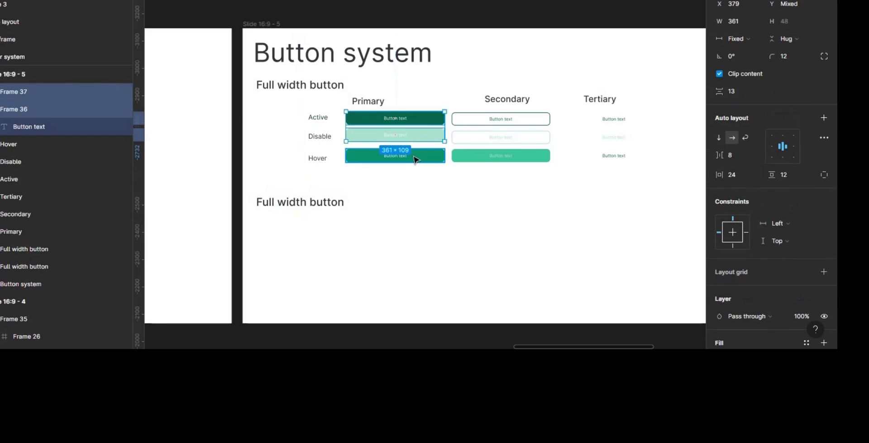
shift+click(421, 154)
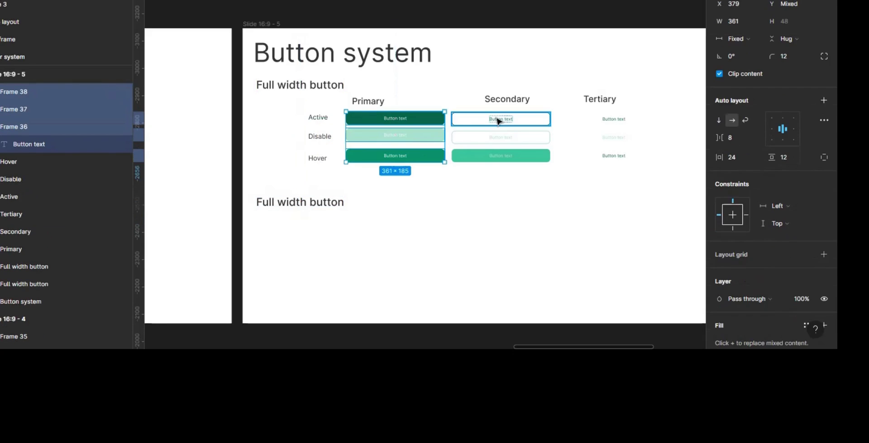
shift+click(491, 141)
shift+click(493, 156)
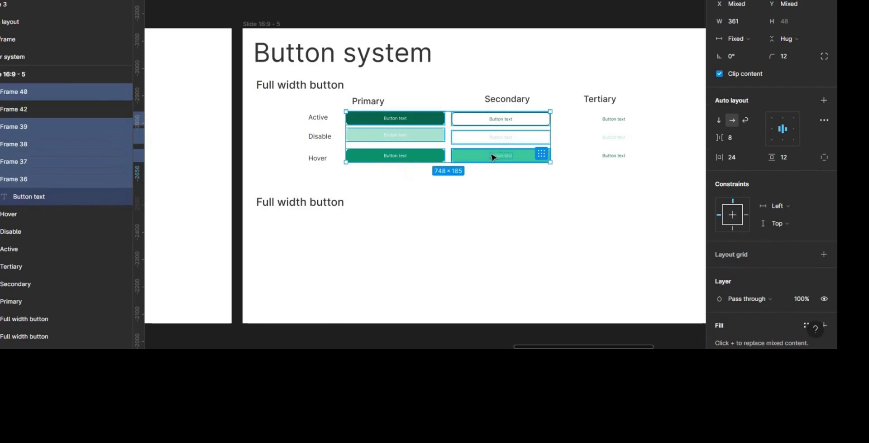
shift+click(616, 119)
shift+click(609, 145)
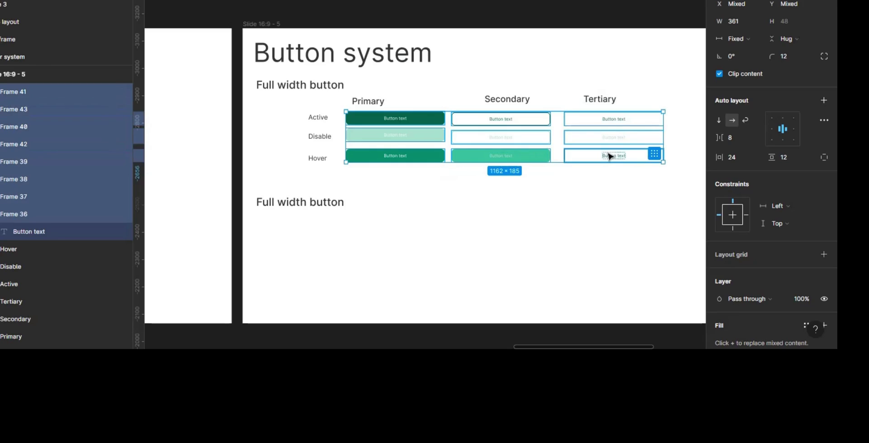
shift+click(611, 155)
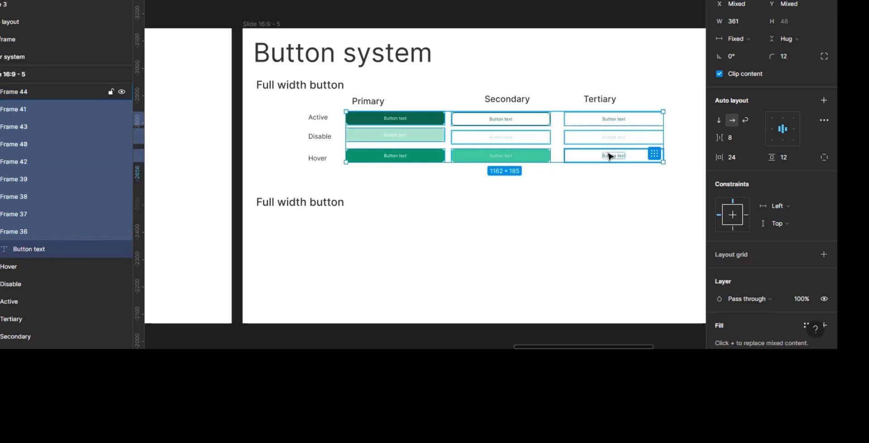
click(739, 139)
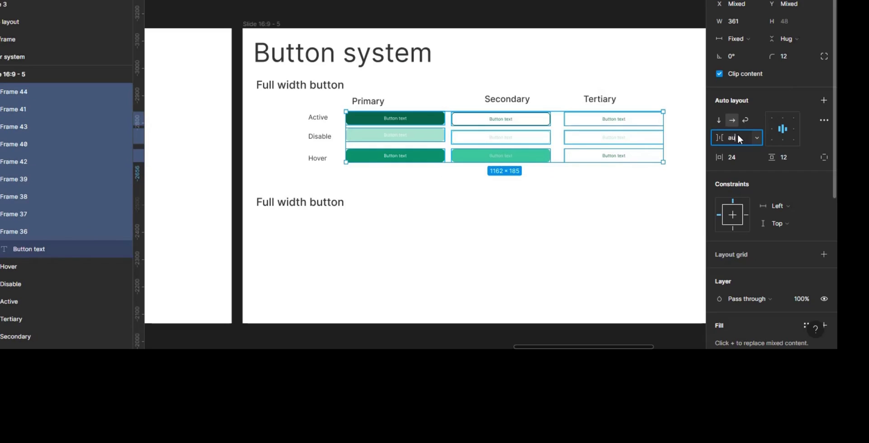
text(auto)
key(Return)
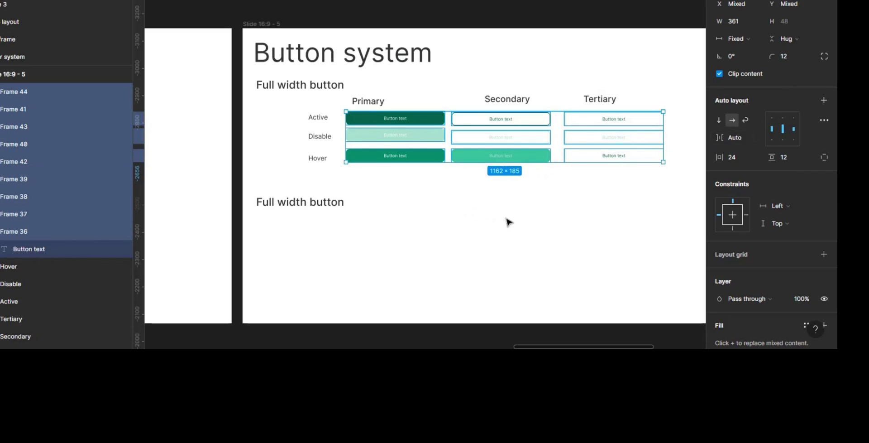
click(508, 222)
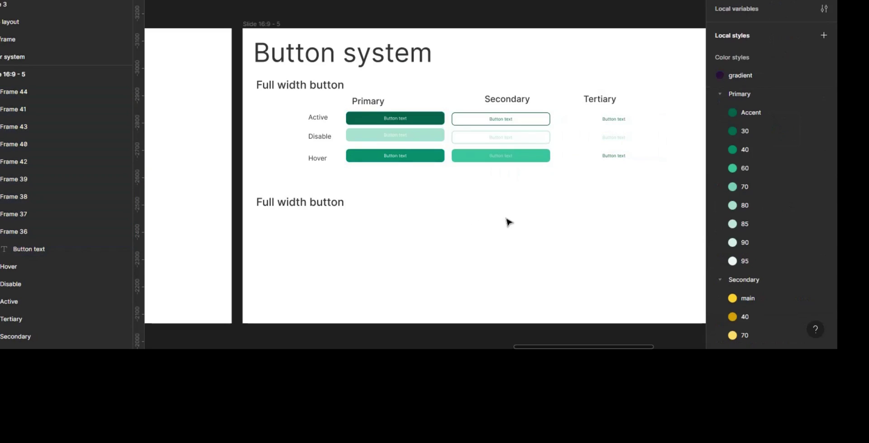
Duplicate the active Primary button and place the copy below the second "Full width button" heading.
click(404, 117)
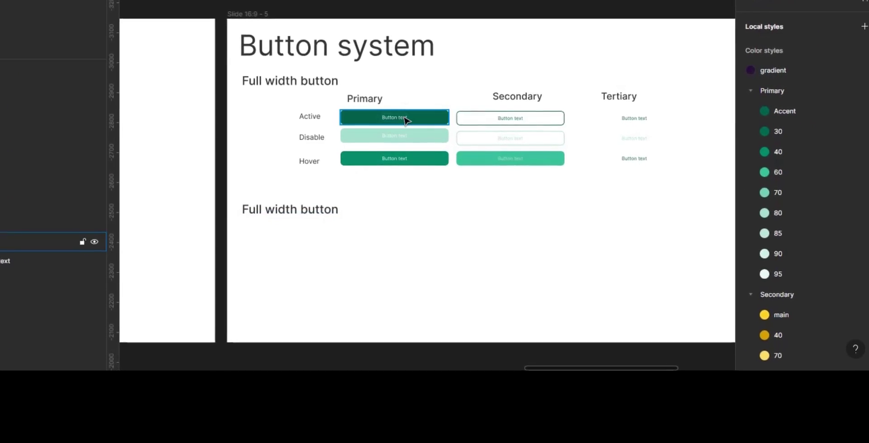
click(405, 119)
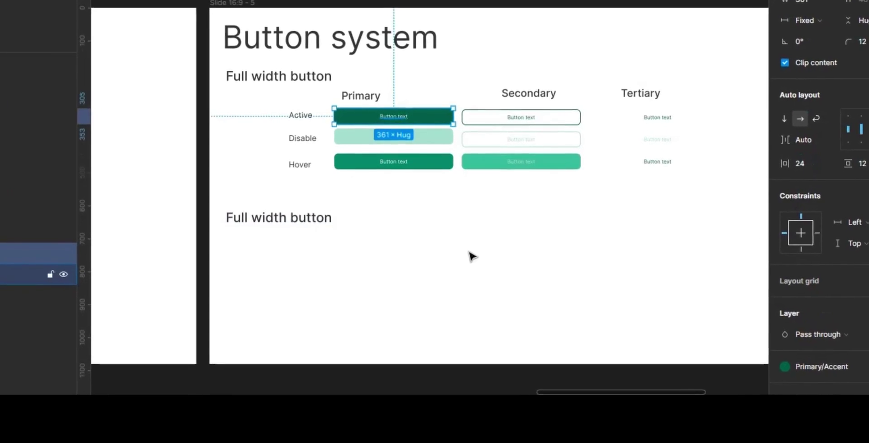
key(ctrl+d)
drag(498, 269, 503, 253)
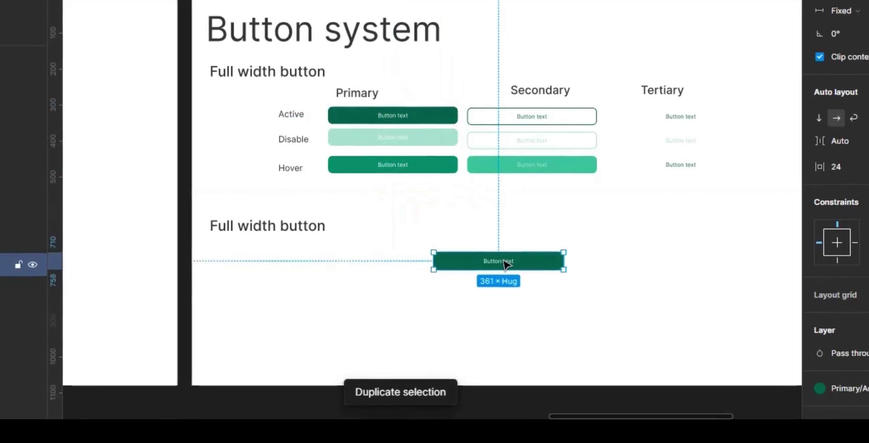
Duplicate the "Button text" label inside the copied button so it holds two labels.
double_click(504, 263)
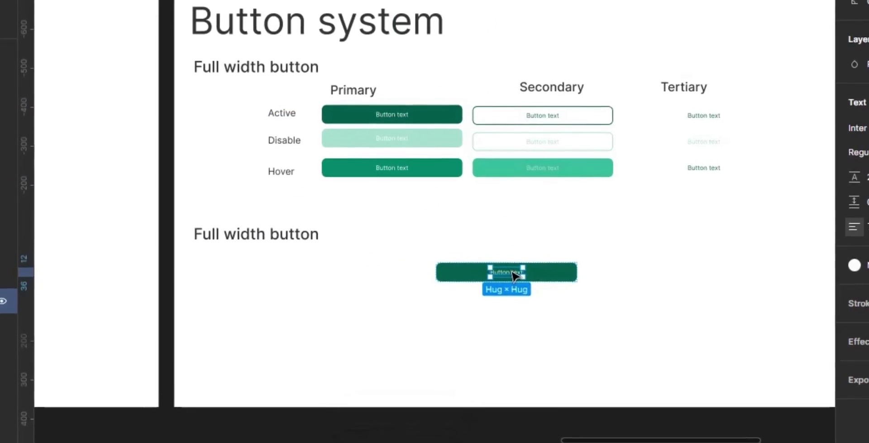
key(ctrl+d)
click(686, 270)
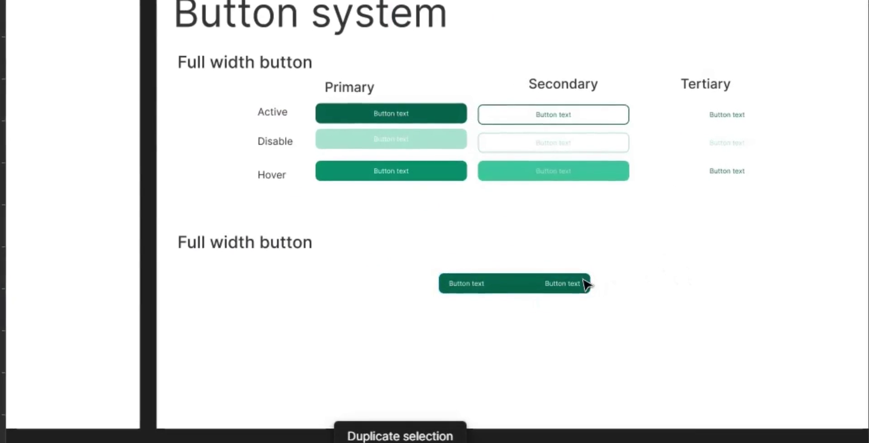
click(587, 285)
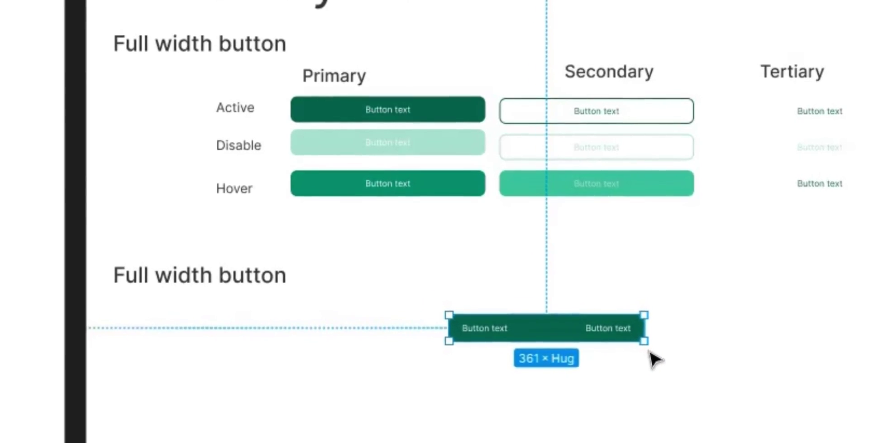
Delete the extra "Button text" label and the copied button below the second "Full width button" heading.
click(614, 337)
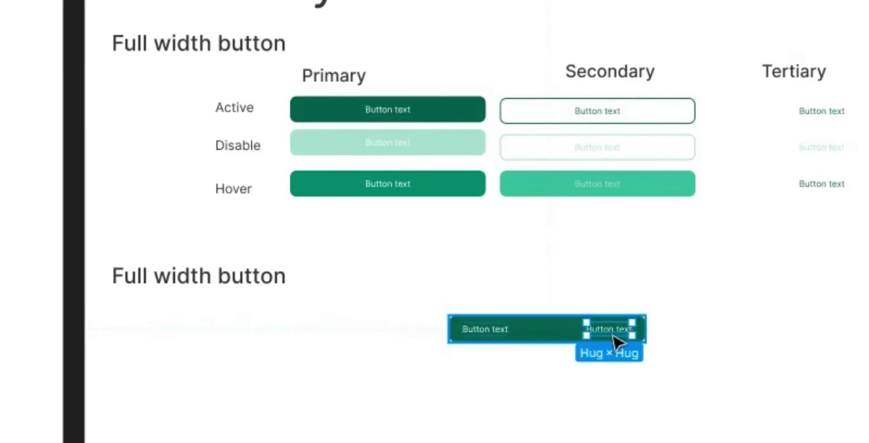
key(Delete)
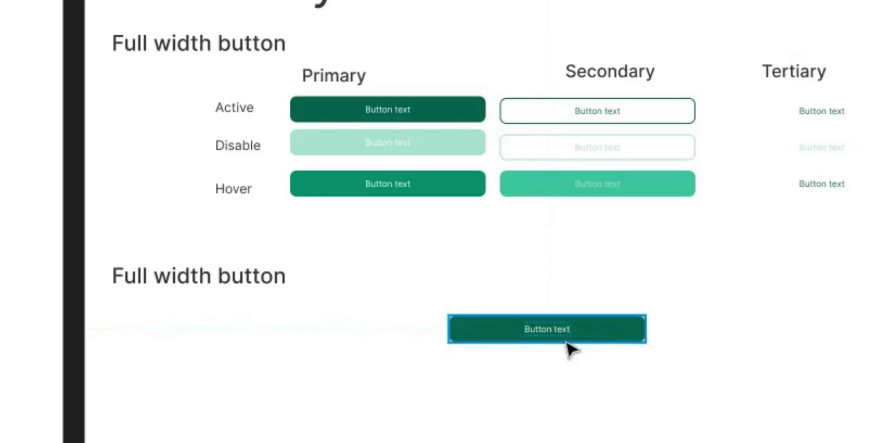
click(595, 345)
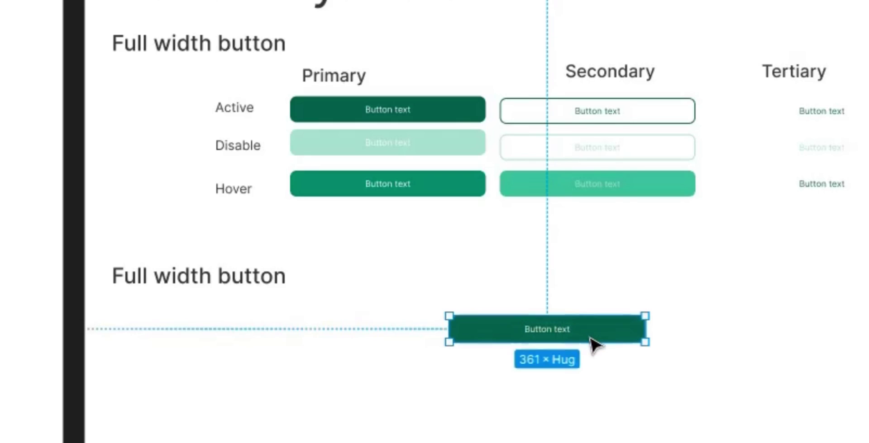
key(Delete)
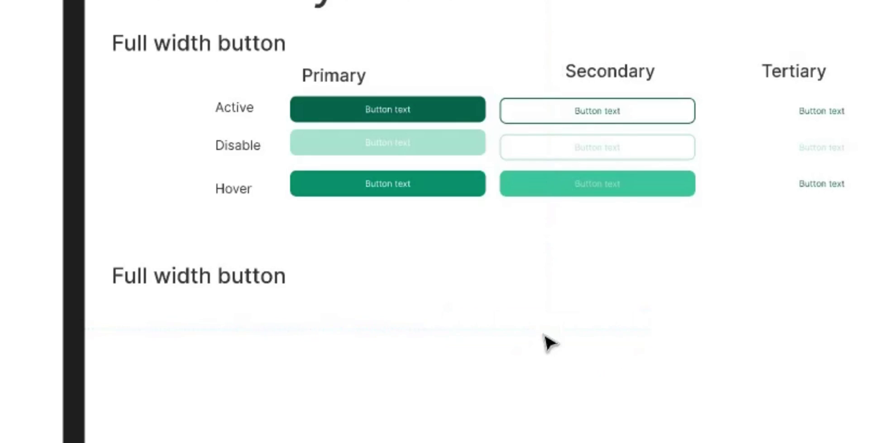
Change the text of the second "Full width button" heading to "Medium button".
double_click(255, 279)
key(BackSpace)
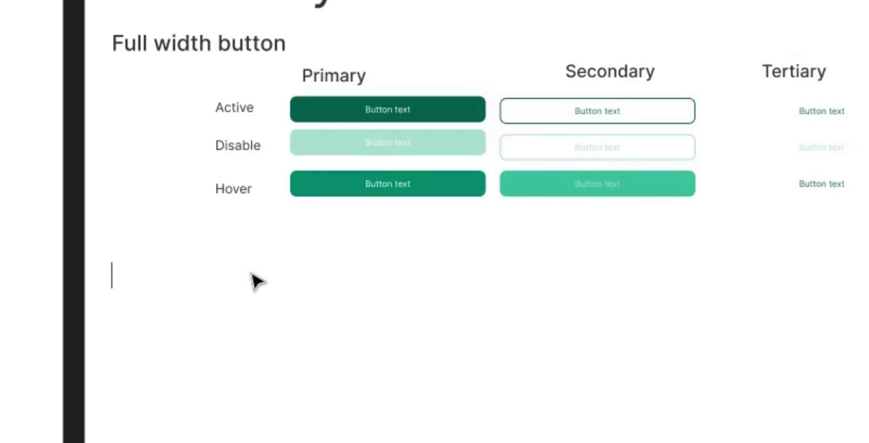
text(B)
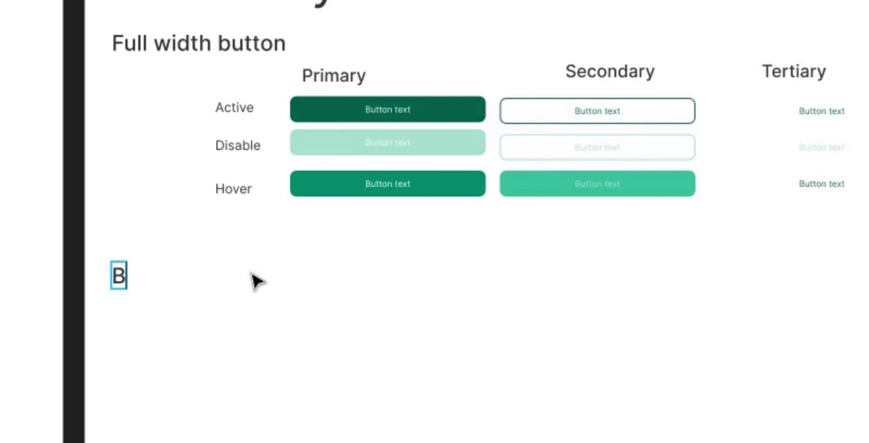
key(BackSpace)
text(mE)
key(BackSpace)
key(BackSpace)
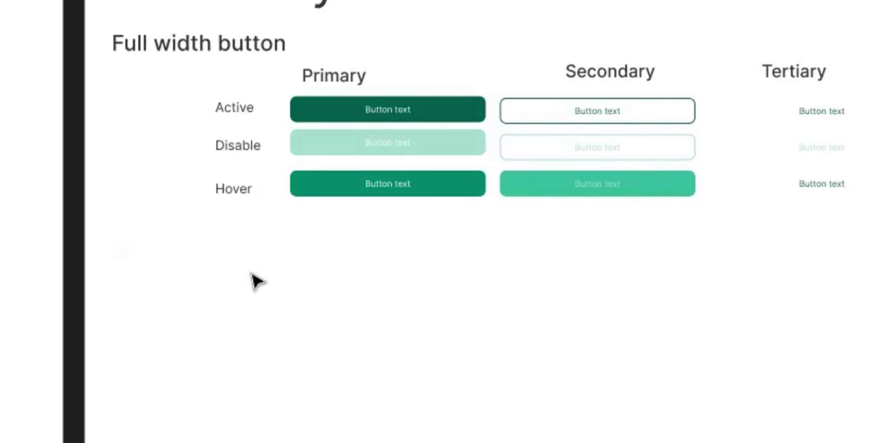
text(mEDIUM BUTTO)
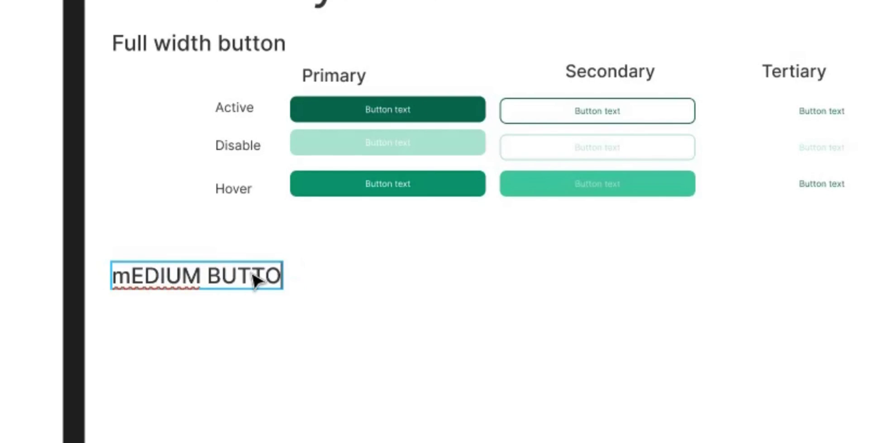
key(ctrl+a)
text(Medium button)
key(Escape)
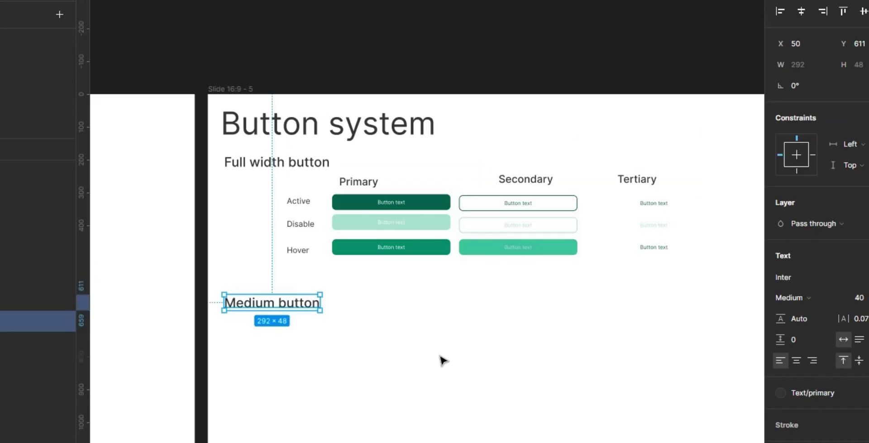
key(Escape)
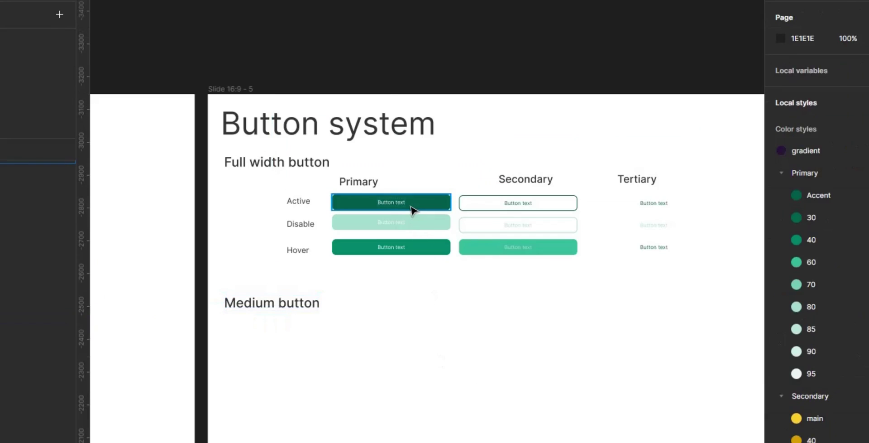
Duplicate the active Primary button beside the "Medium button" heading and set the copy's width to Hug contents.
click(413, 210)
alt+drag(413, 210, 423, 297)
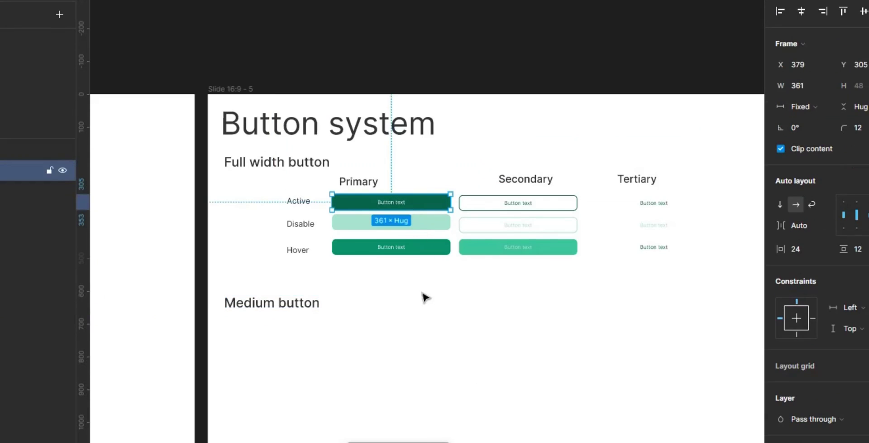
click(822, 110)
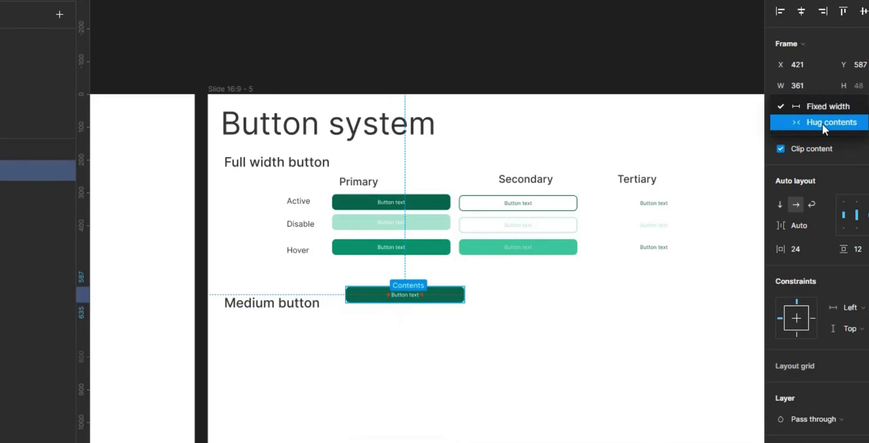
click(822, 124)
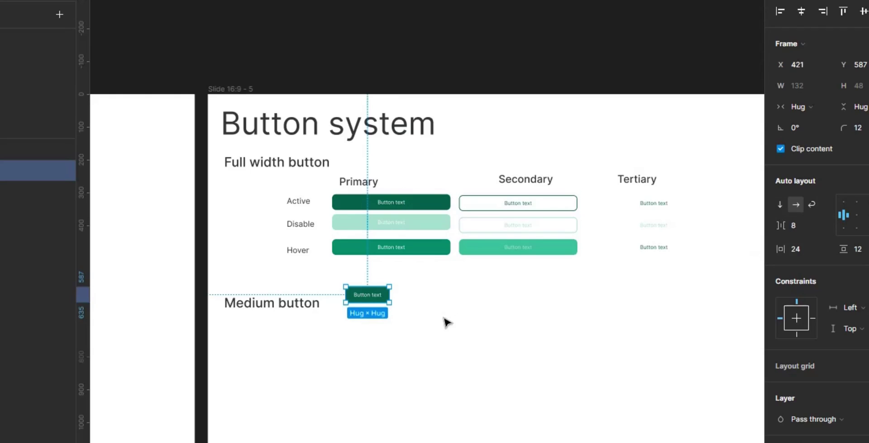
Lengthen the copied button's label by inserting extra characters inside the word "text".
double_click(372, 302)
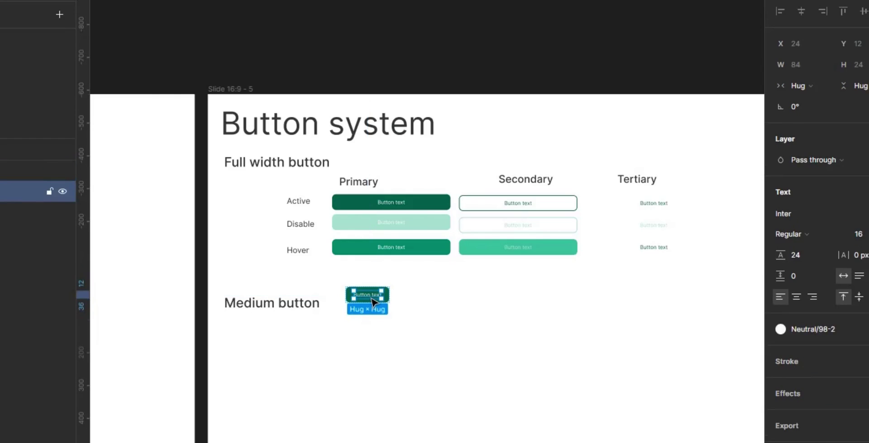
double_click(372, 301)
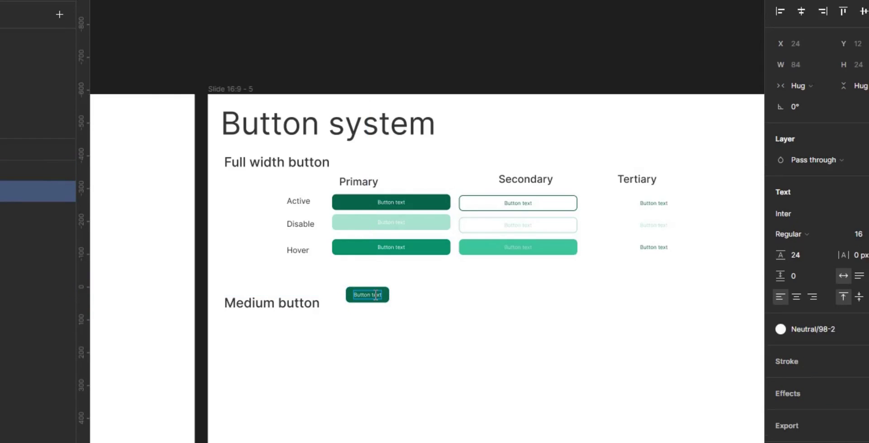
text(iiiiiii)
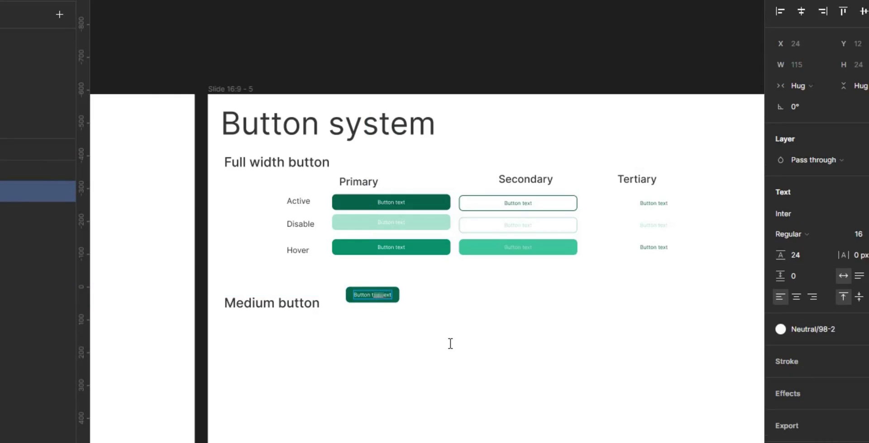
text(=)
key(Escape)
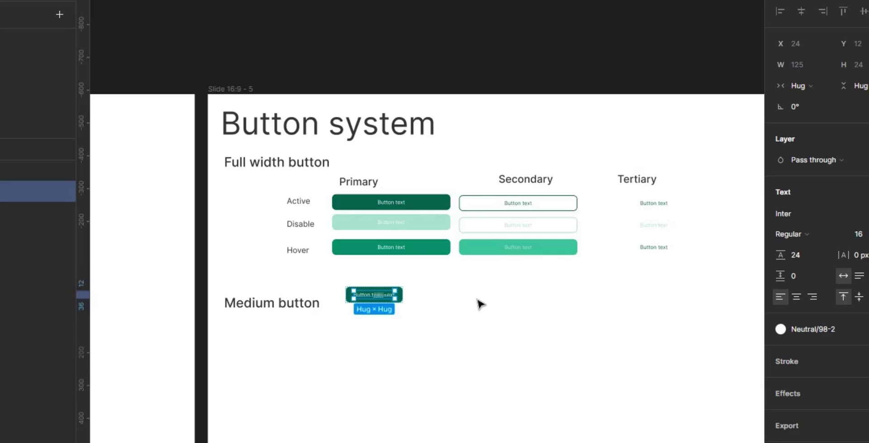
key(ctrl+equal)
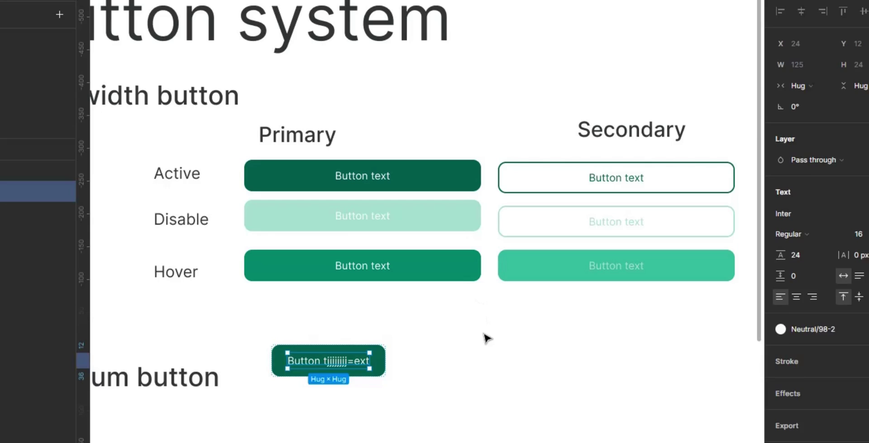
Delete the copied button beside the "Medium button" heading.
click(469, 340)
click(376, 364)
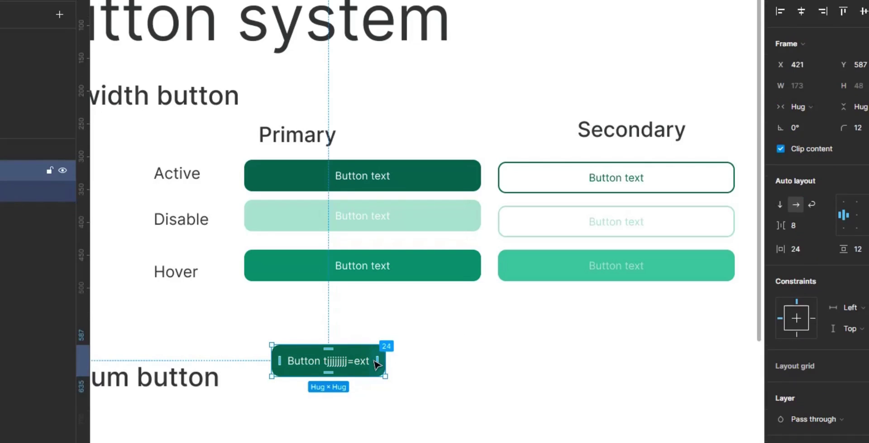
key(Delete)
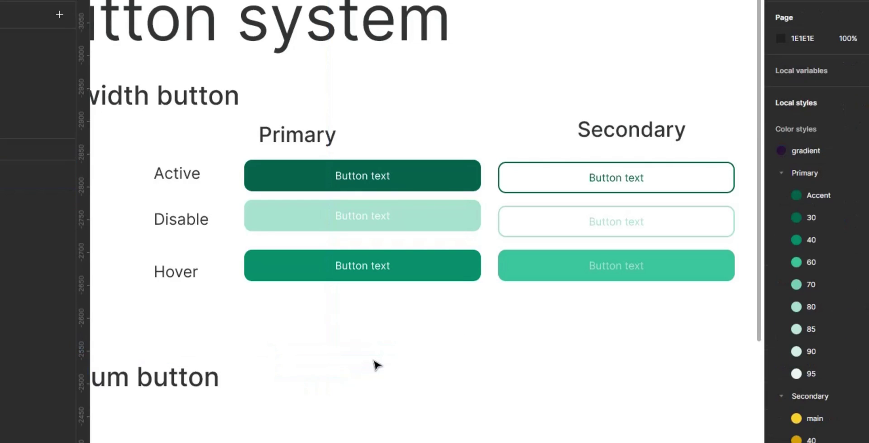
Duplicate the full-width button table with its column headings and state labels, and place the copy below the "Medium button" heading.
key(ctrl+minus)
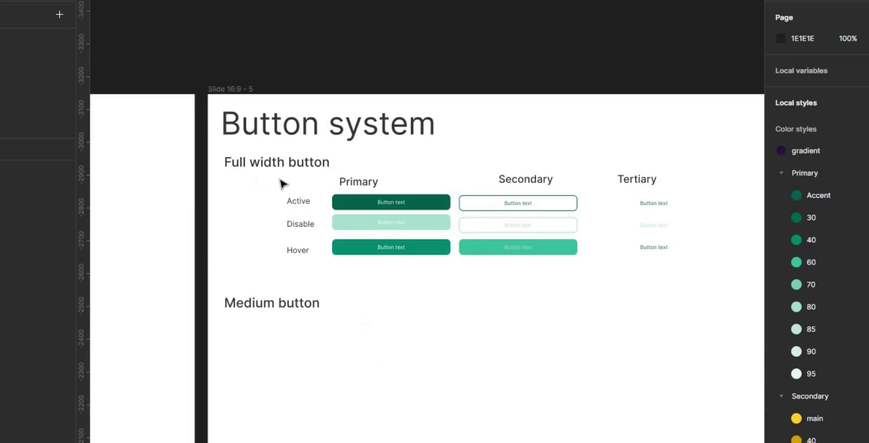
drag(283, 176, 654, 270)
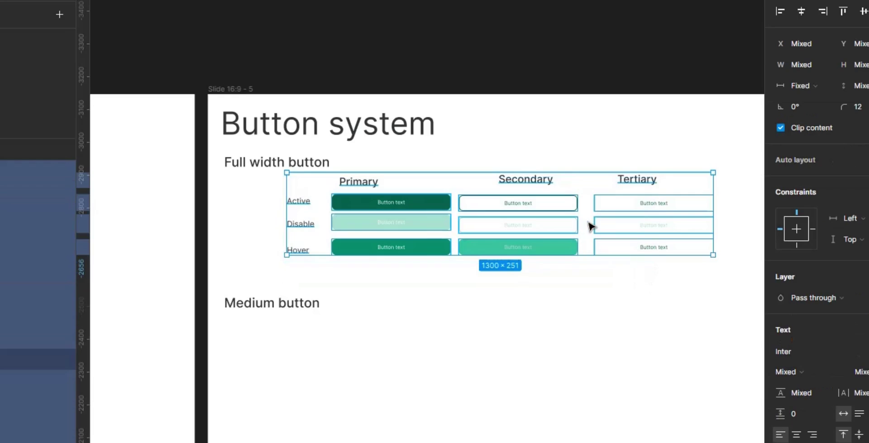
drag(588, 226, 588, 362)
key(plus)
scroll(623, 218, down, 3)
click(623, 218)
key(minus)
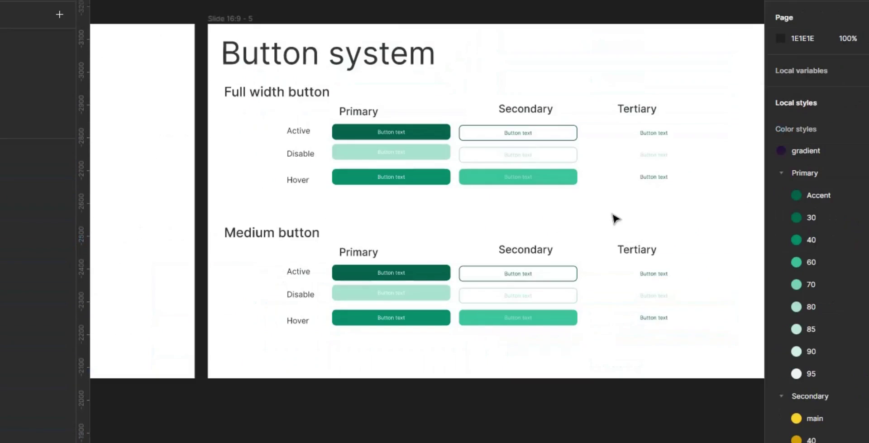
Set the width of all nine Primary, Secondary and Tertiary buttons under "Medium button" to Hug contents.
click(391, 272)
shift+click(391, 293)
shift+click(558, 272)
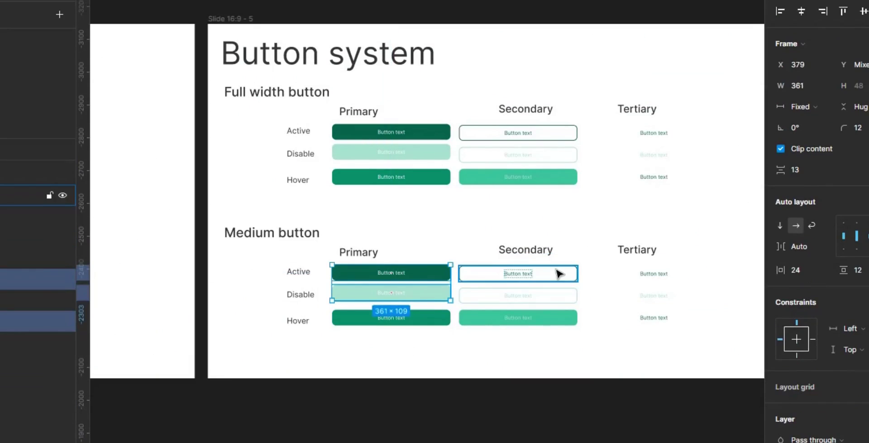
shift+click(569, 295)
shift+click(407, 317)
shift+click(504, 326)
shift+click(609, 274)
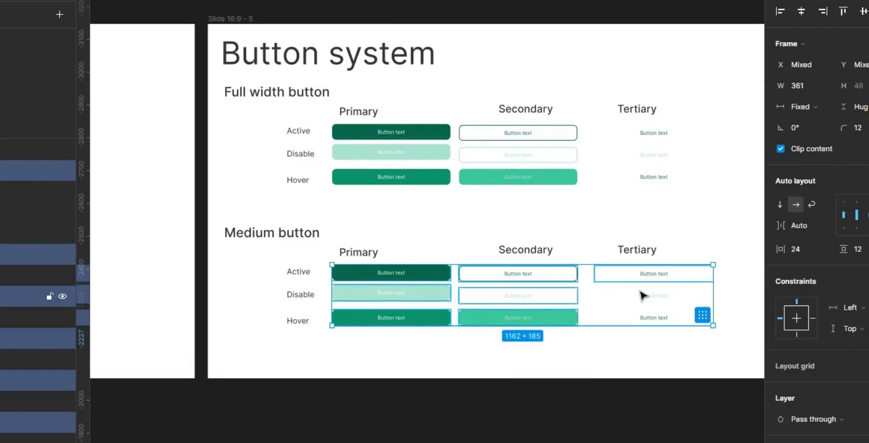
shift+click(615, 295)
shift+click(640, 319)
click(808, 107)
click(820, 122)
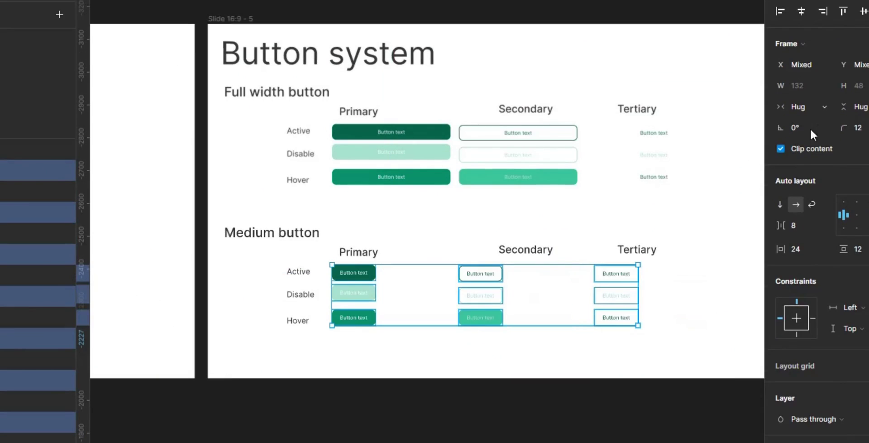
click(797, 224)
click(657, 355)
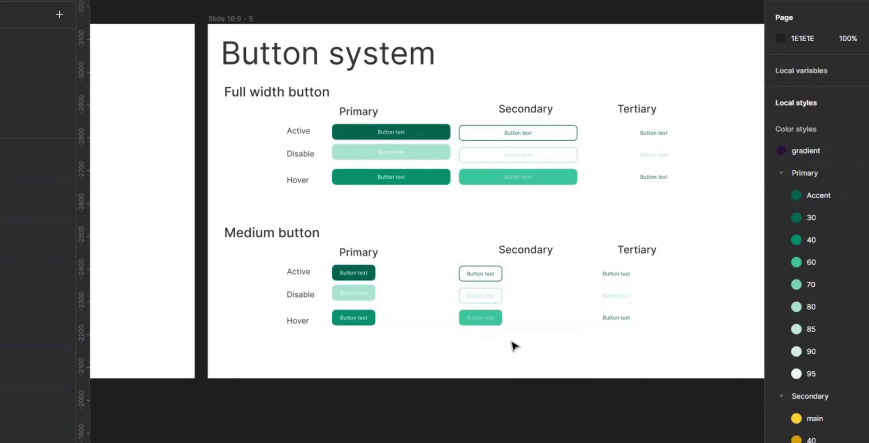
Move the medium Secondary buttons to about X 602 and the medium Tertiary buttons to about X 804, closer to the Primary column.
drag(471, 274, 424, 288)
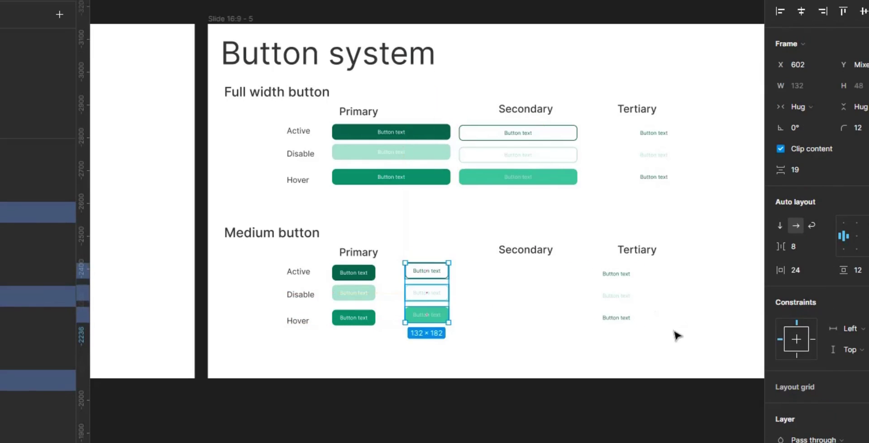
click(610, 333)
drag(615, 289, 491, 282)
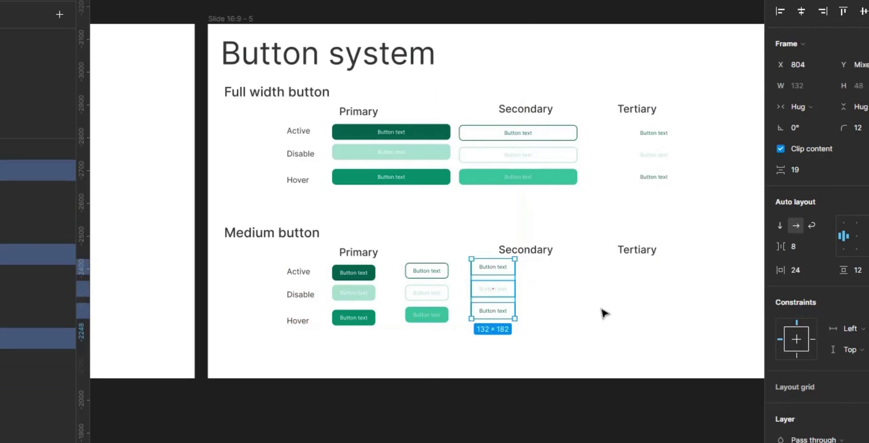
click(604, 310)
Move the "Secondary" and "Tertiary" headings of the medium section above their button columns, with "Tertiary" at about X 792.
drag(539, 252, 436, 256)
drag(653, 252, 501, 250)
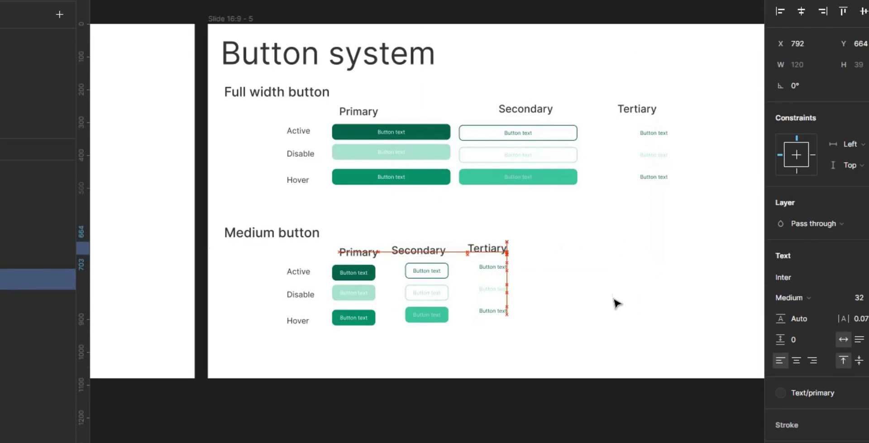
click(617, 303)
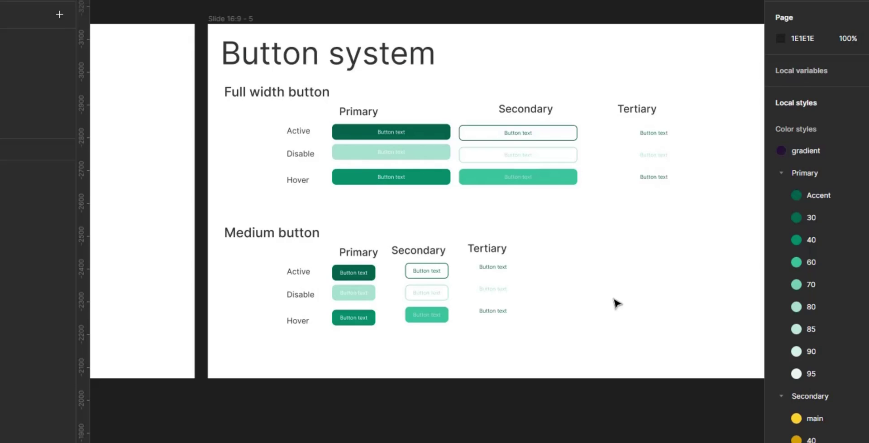
key(ctrl+equal)
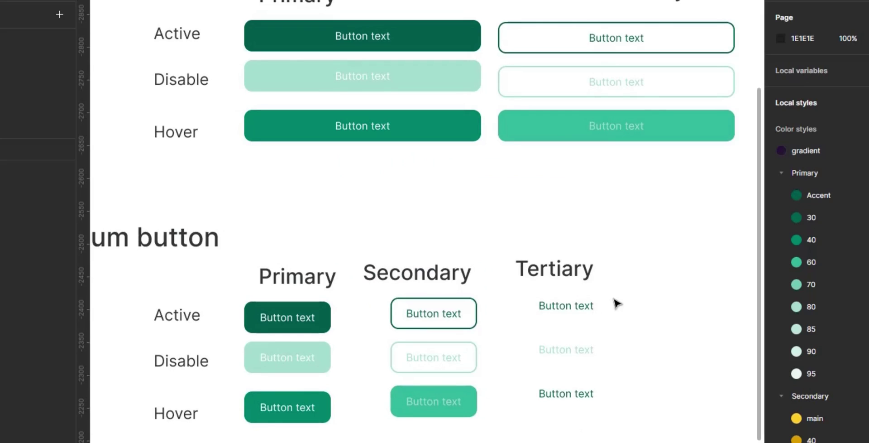
key(ctrl+minus)
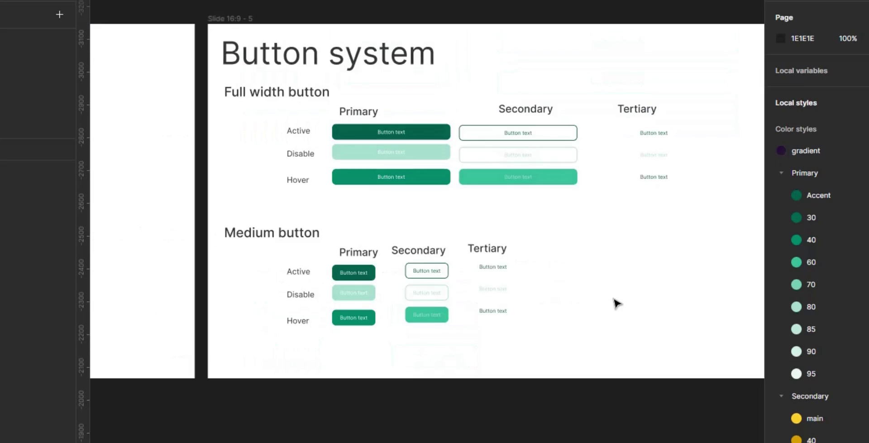
Duplicate the "Medium button" heading to X 1034 on the same line and change the copy's text to "Small button".
click(292, 233)
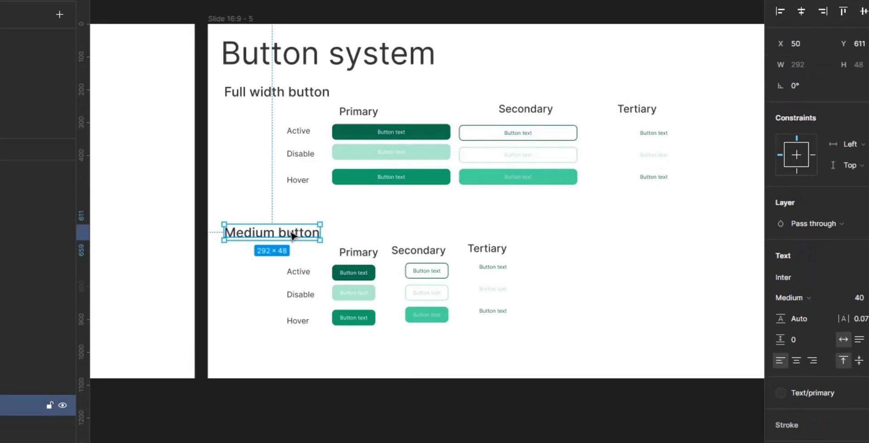
drag(291, 236, 547, 233)
double_click(599, 233)
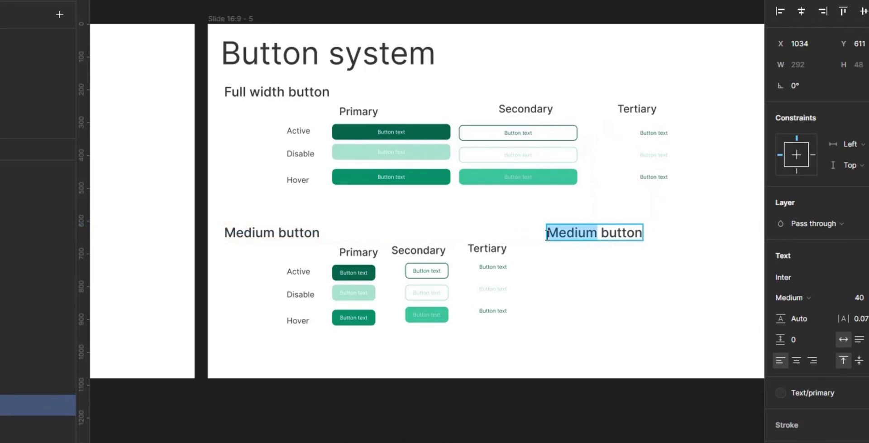
key(BackSpace)
text(Sma)
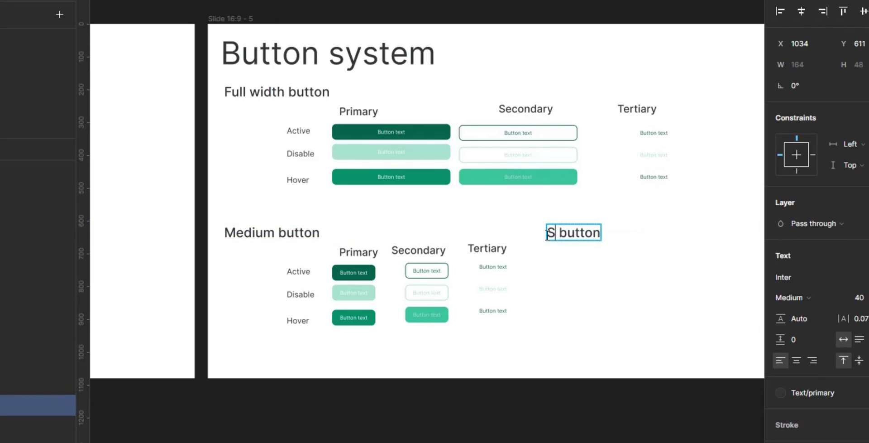
text(ll)
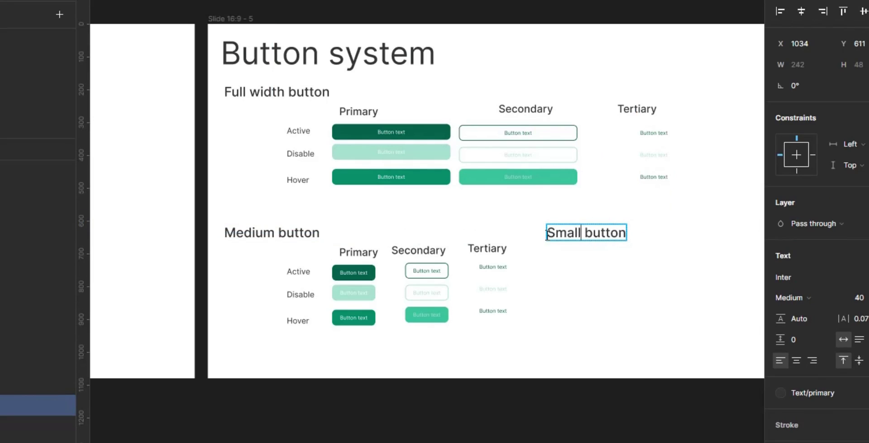
key(Escape)
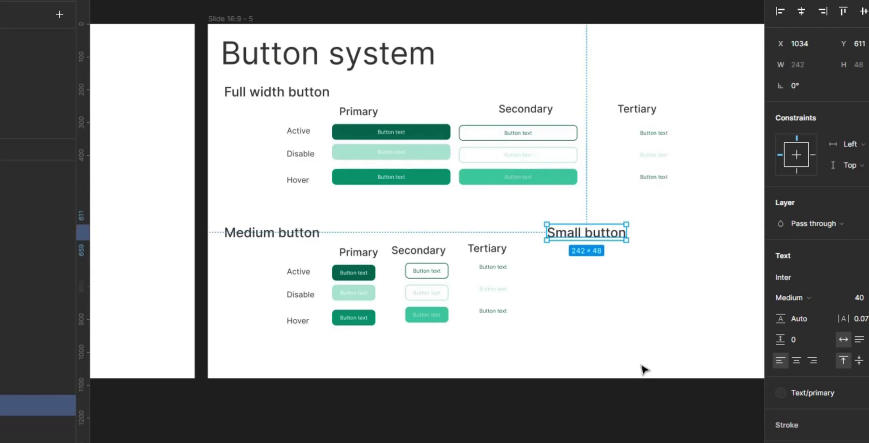
click(536, 331)
drag(530, 327, 322, 256)
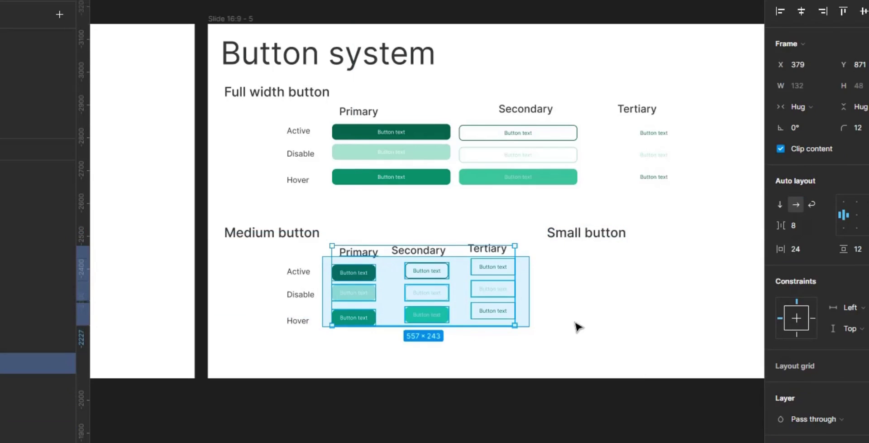
key(Escape)
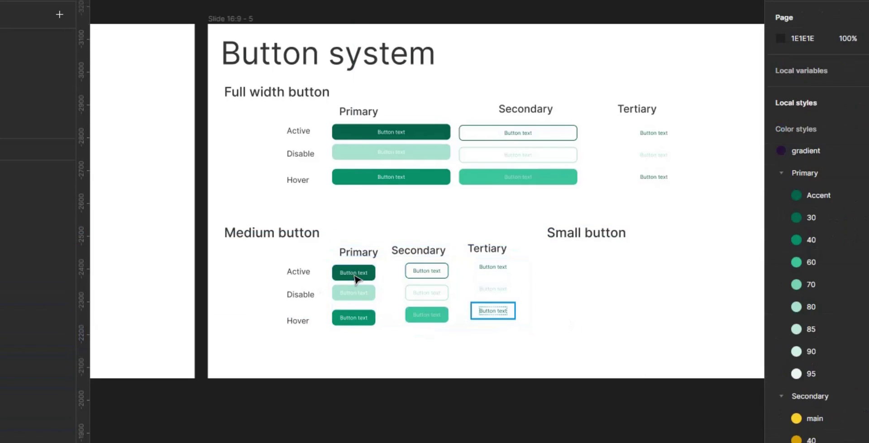
Place a copy of the medium active Primary button below "Small button" at X 1048, Y 716, and set its label's font size to 14.
click(359, 278)
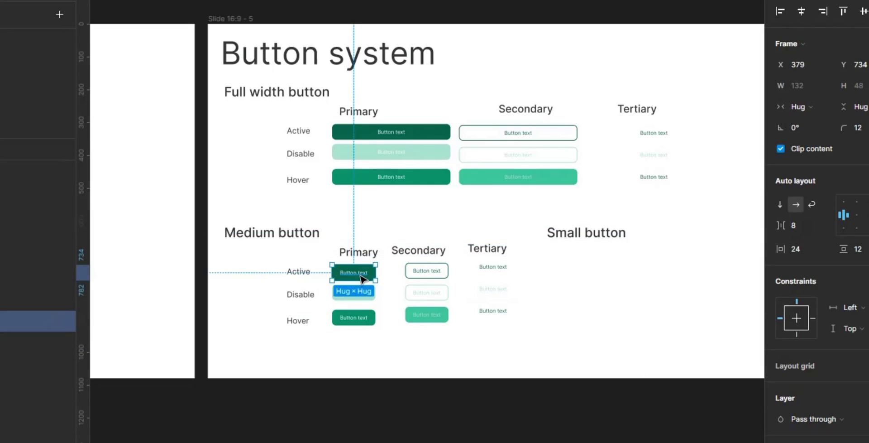
drag(353, 272, 573, 267)
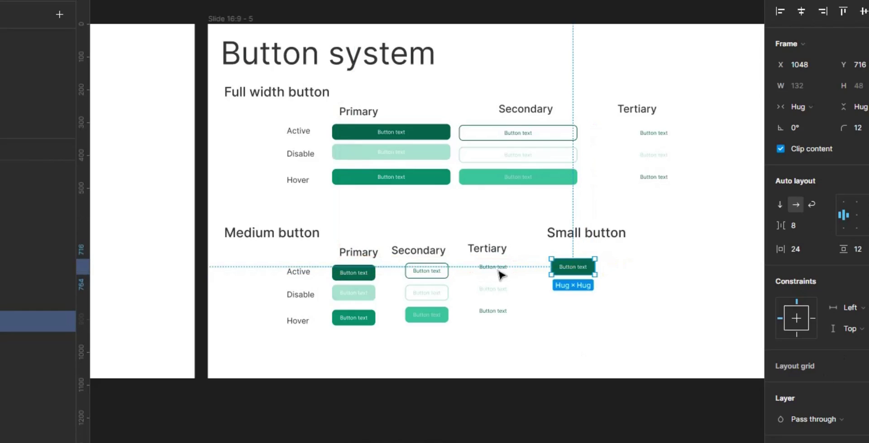
double_click(574, 269)
click(859, 234)
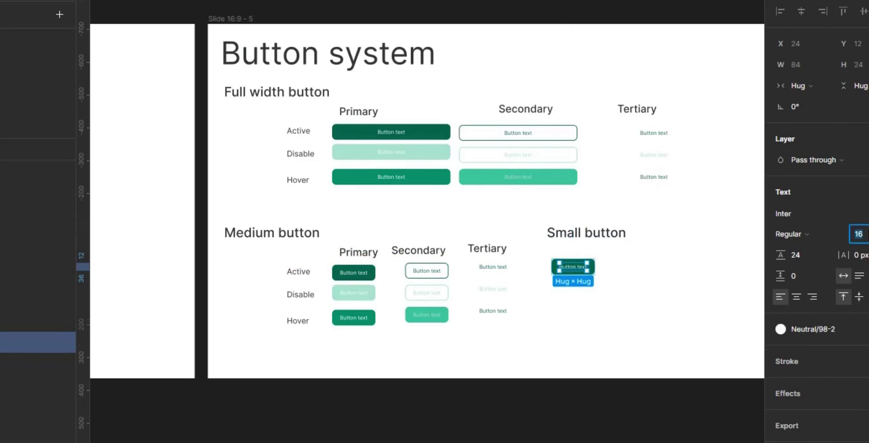
text(14)
key(Return)
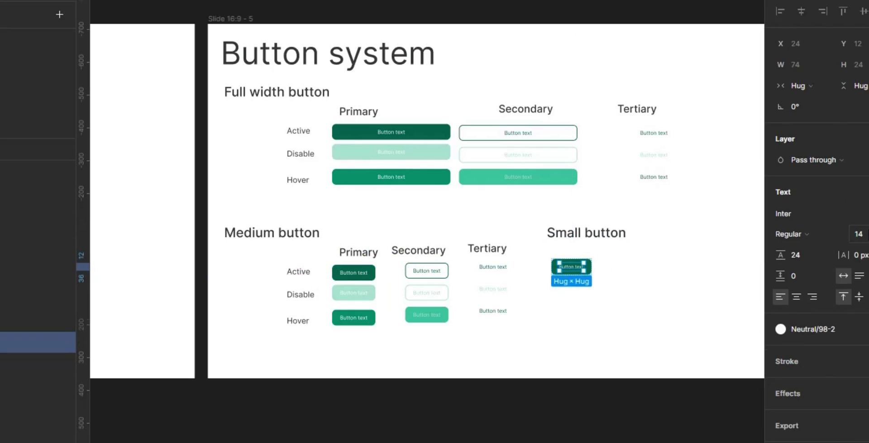
click(650, 276)
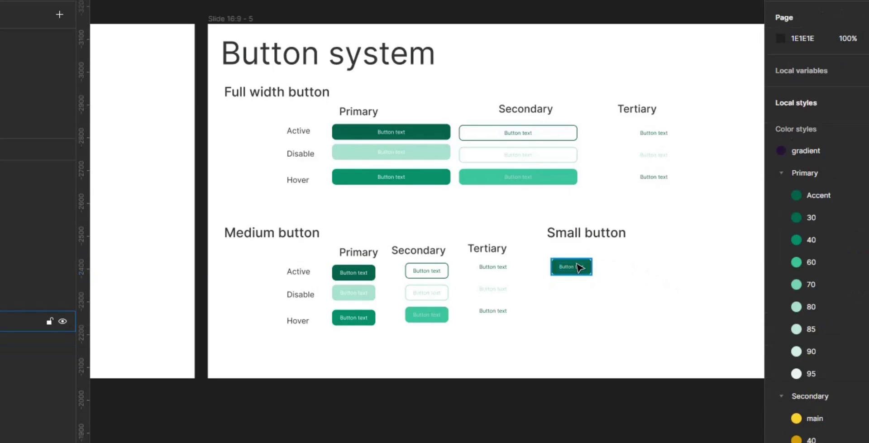
Set the sample small button's horizontal padding to 16 and its vertical padding to 8.
click(580, 268)
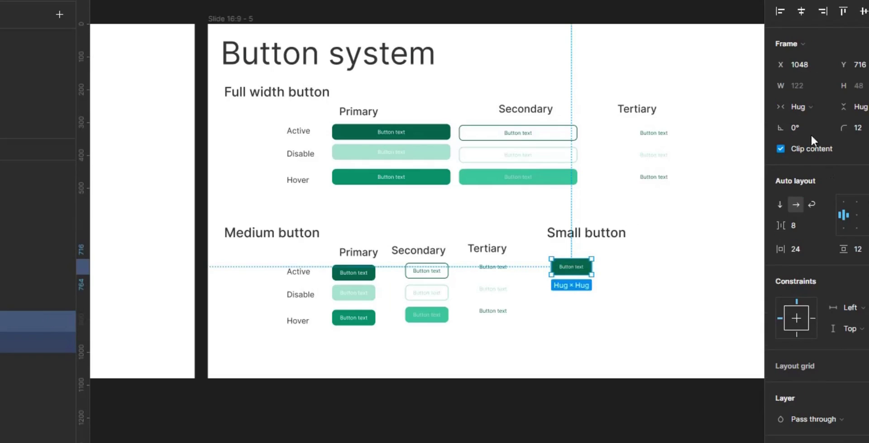
click(805, 248)
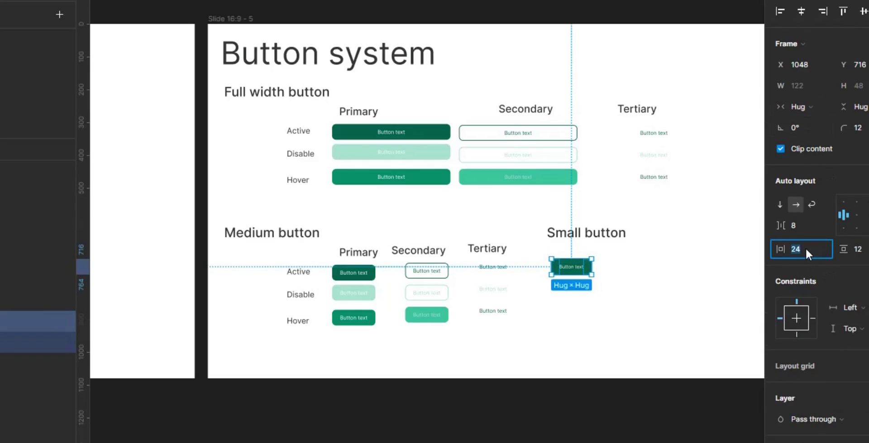
text(16)
key(Return)
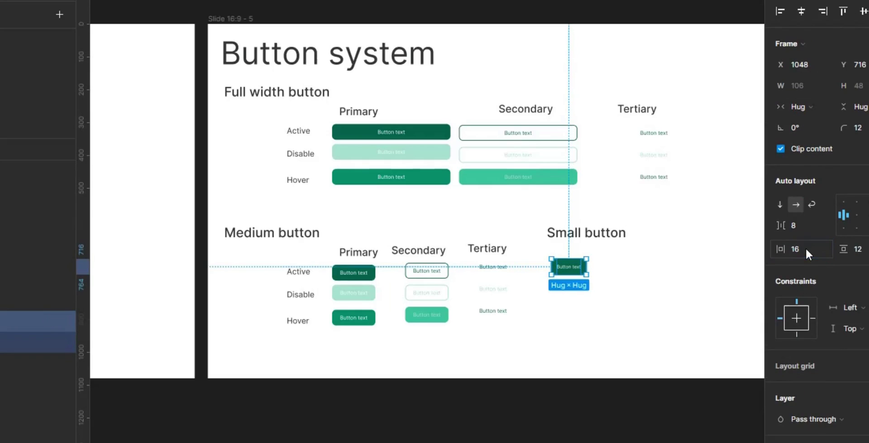
key(Tab)
key(BackSpace)
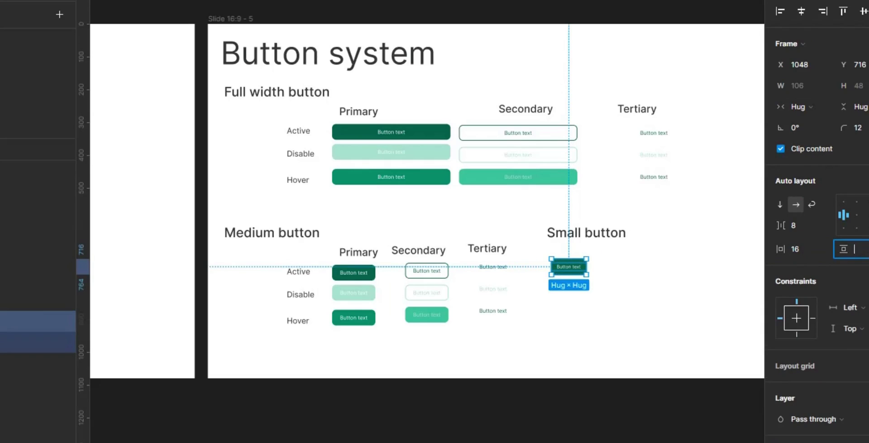
text(8)
key(Return)
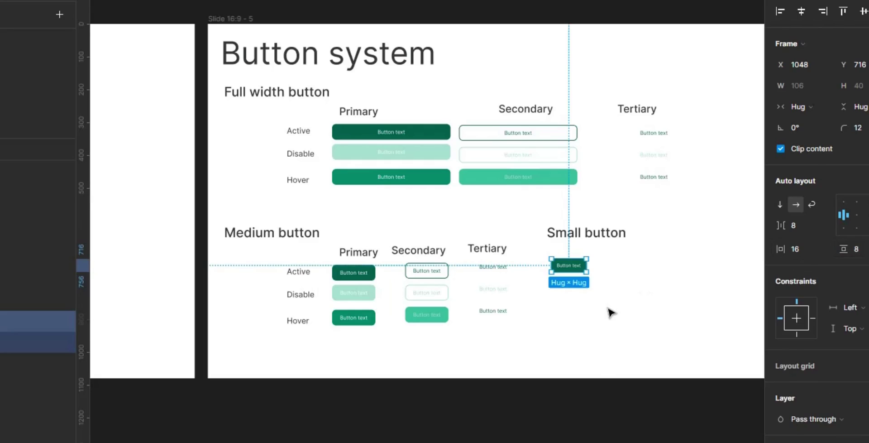
click(611, 313)
Compare the size and padding of the sample small button with those of the medium and full-width Primary buttons.
key(ctrl+plus)
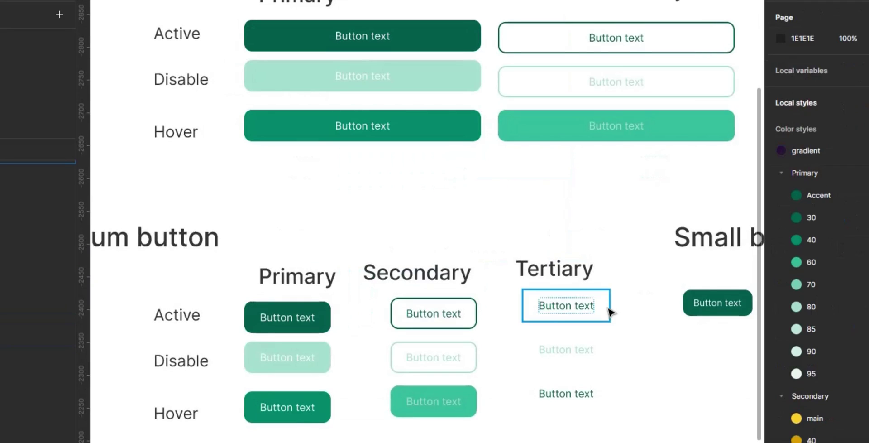
click(737, 302)
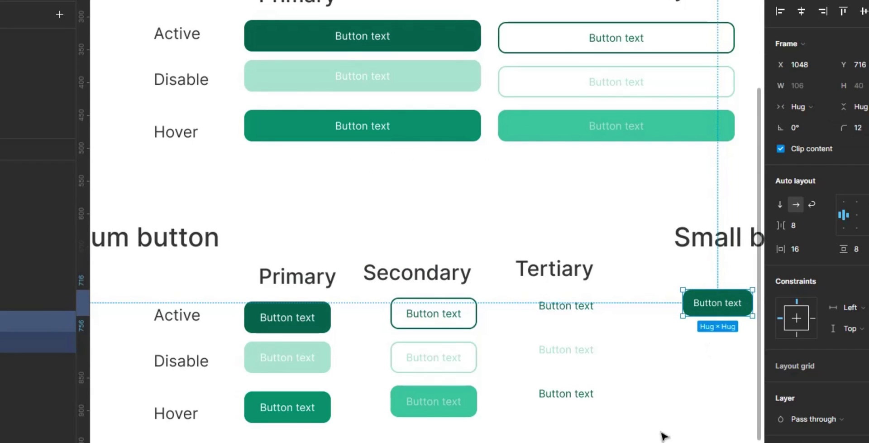
scroll(664, 435, right, 5)
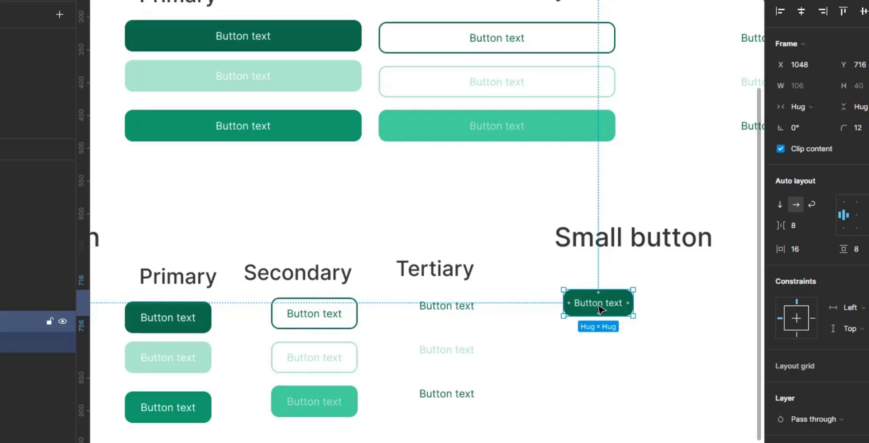
click(195, 327)
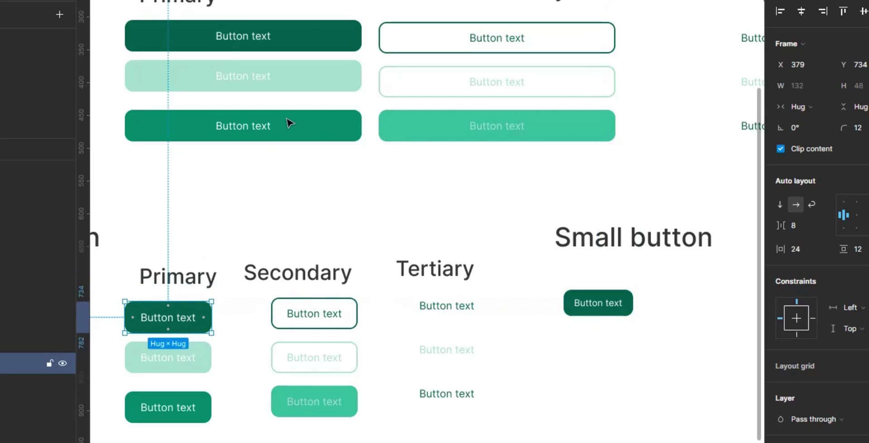
click(299, 132)
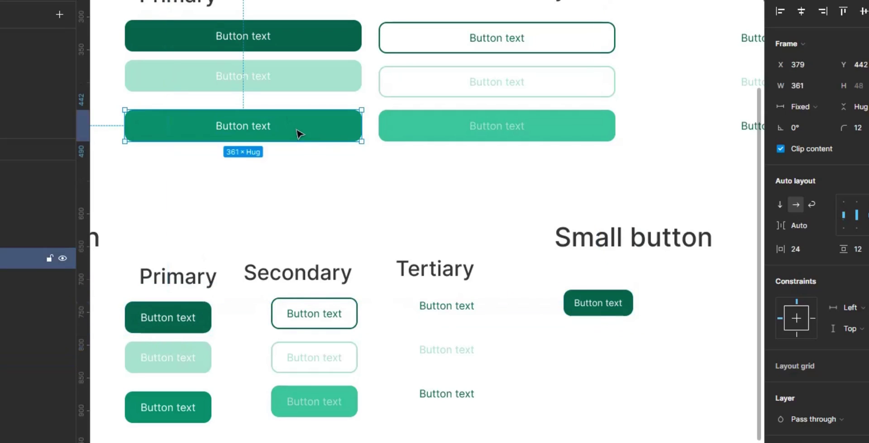
click(607, 304)
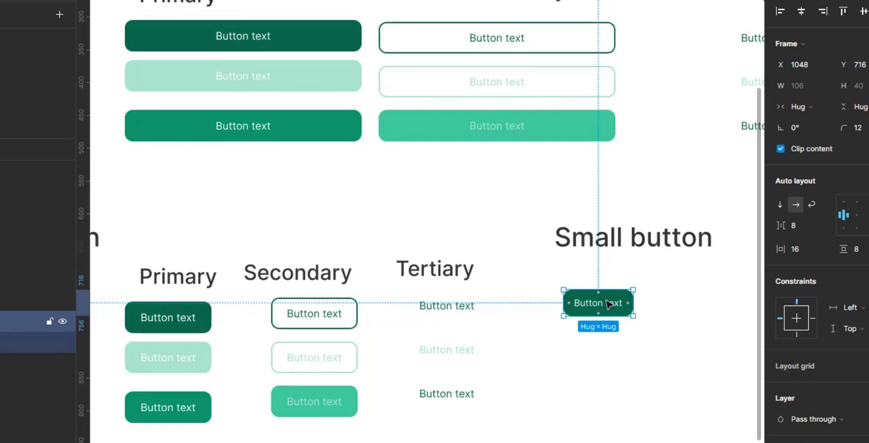
Replace the sample with copies of the nine medium buttons under "Small button" and set their padding to 16 horizontal and 8 vertical.
key(minus)
drag(479, 334, 528, 282)
click(805, 249)
key(BackSpace)
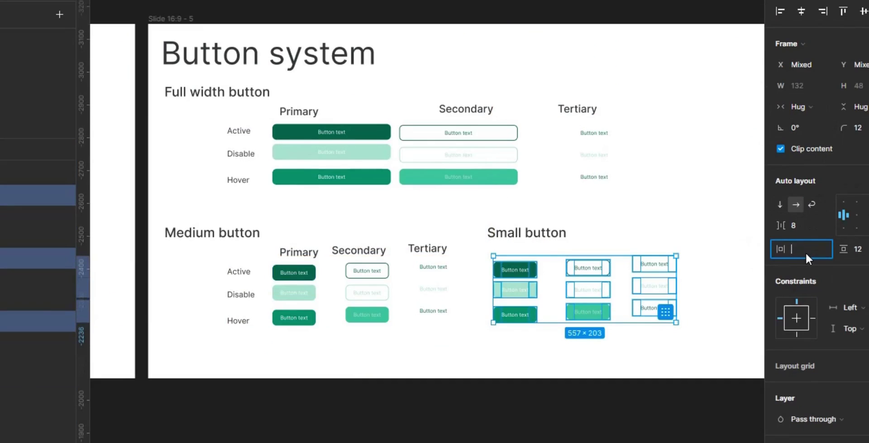
key(Return)
key(Tab)
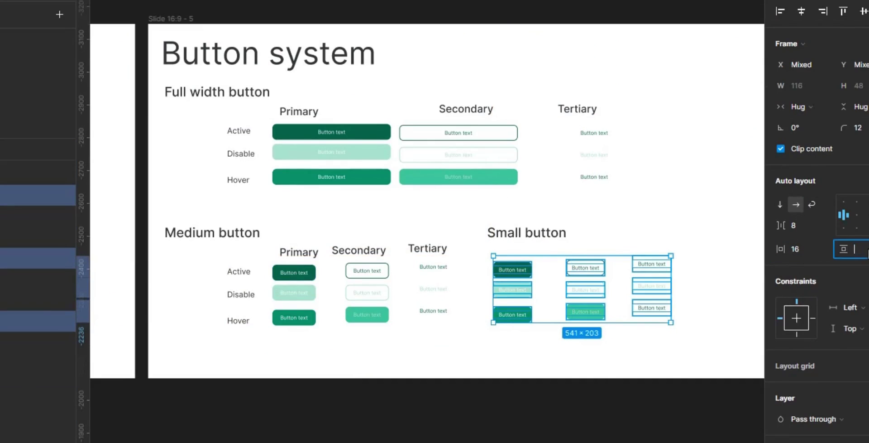
text(8)
key(Return)
Set the font size of the three small Primary button labels to 14.
scroll(815, 227, down, 5)
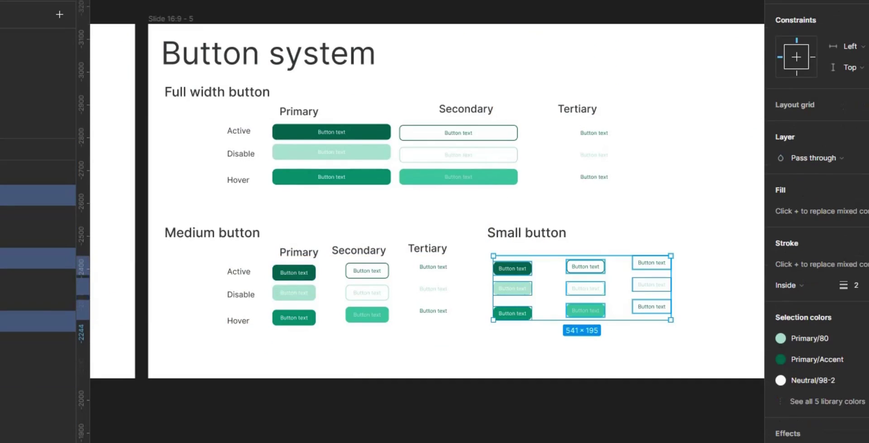
click(520, 272)
shift+click(523, 291)
shift+click(514, 316)
key(Return)
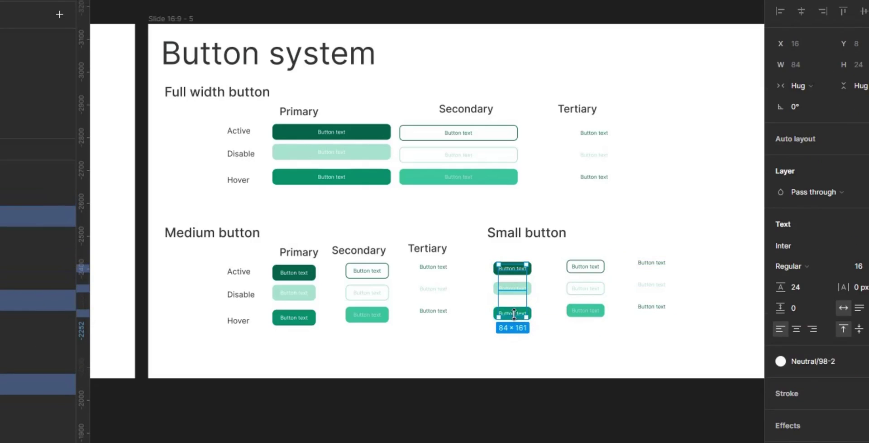
click(858, 266)
text(14)
key(Return)
click(665, 348)
Set the font size of the three small Secondary button labels to 14.
key(ctrl+equal)
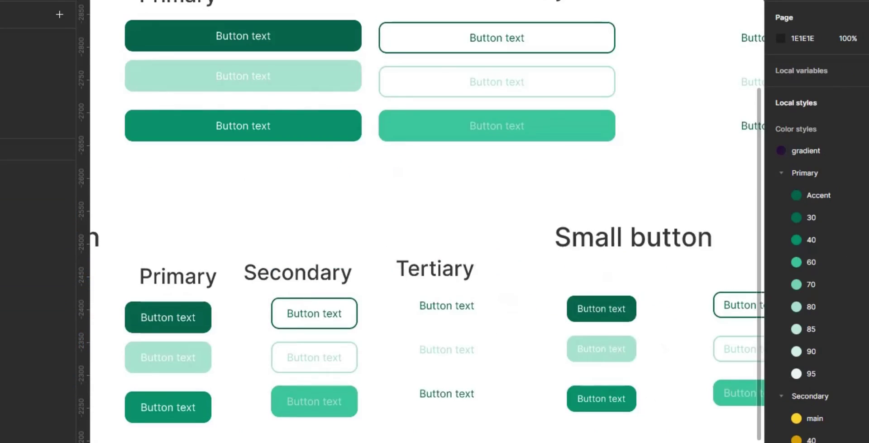
scroll(483, 274, right, 5)
ctrl+click(408, 307)
ctrl+shift+click(411, 353)
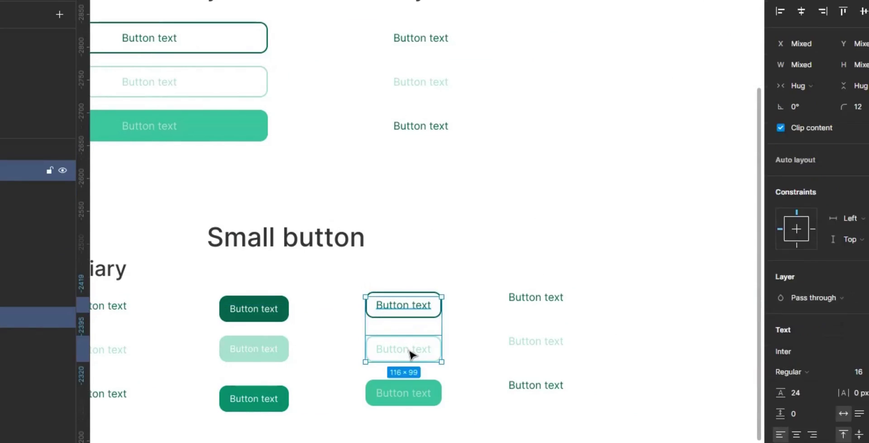
ctrl+shift+click(411, 396)
click(859, 266)
text(14)
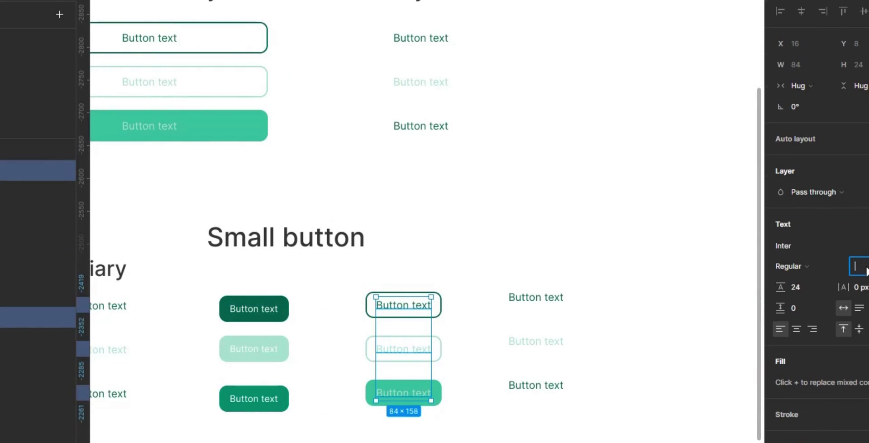
key(Return)
Set the font size of the three small Tertiary button labels to 14.
ctrl+click(548, 299)
ctrl+shift+click(542, 342)
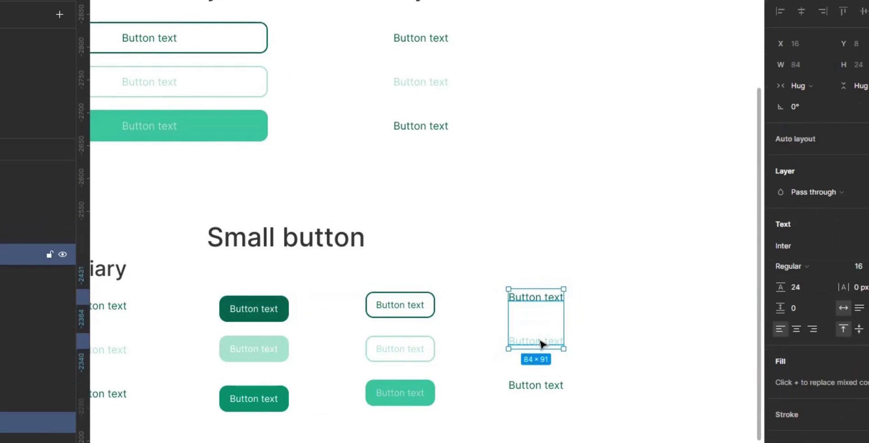
ctrl+shift+click(534, 385)
click(859, 266)
text(14)
key(Return)
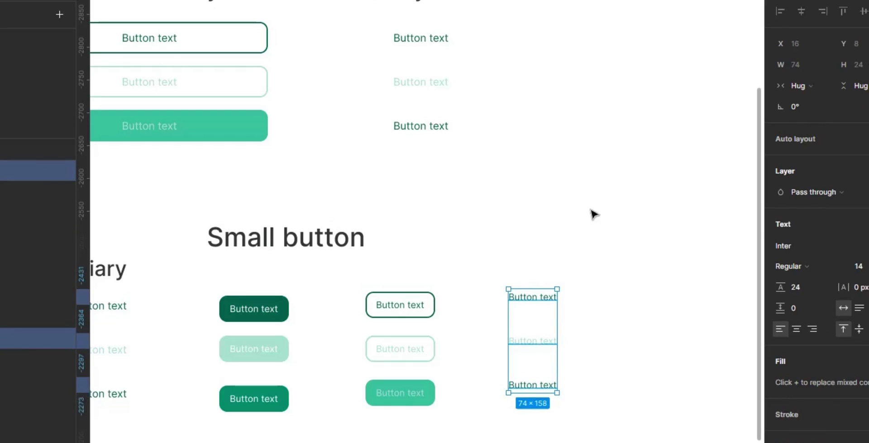
click(592, 213)
Copy the medium section's Primary, Secondary and Tertiary headings above the small button columns and move the nine small buttons down slightly.
scroll(688, 372, down, 5)
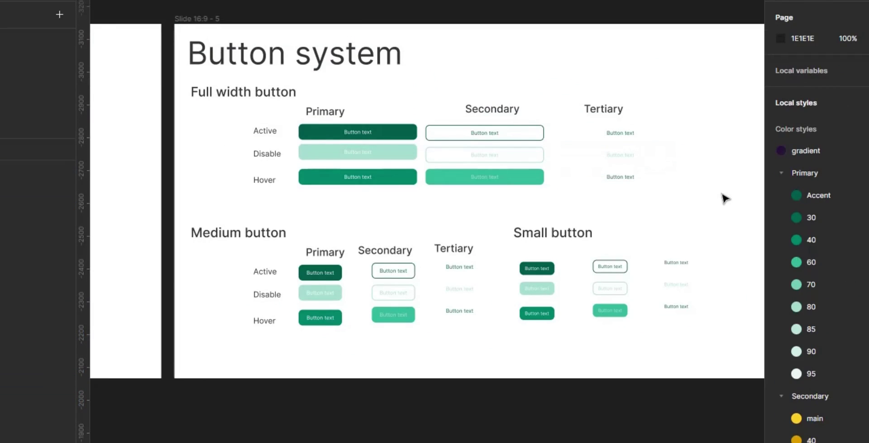
drag(456, 249, 546, 251)
shift+click(385, 250)
shift+click(330, 250)
drag(709, 337, 534, 268)
drag(530, 312, 530, 323)
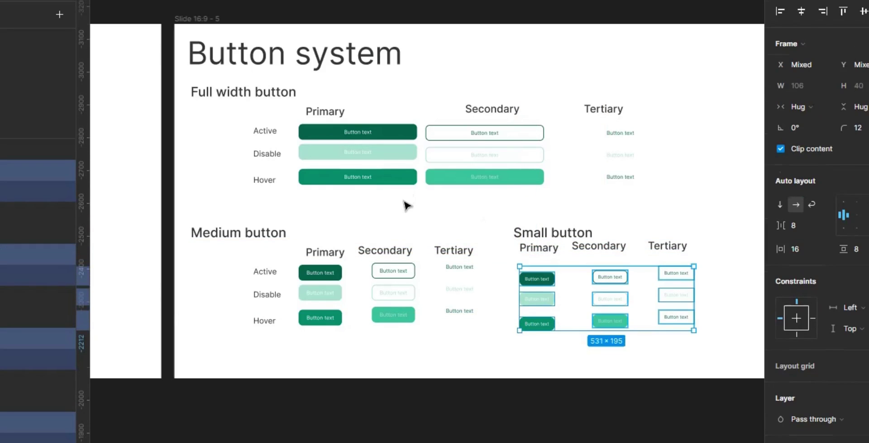
key(Escape)
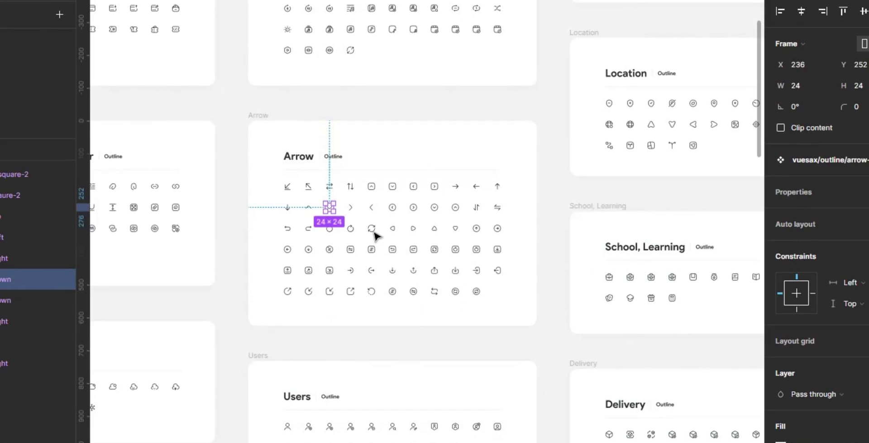
Duplicate the full-width active Primary button below the Hover row and add the right-arrow icon from the Arrow icon set inside the copy.
double_click(457, 188)
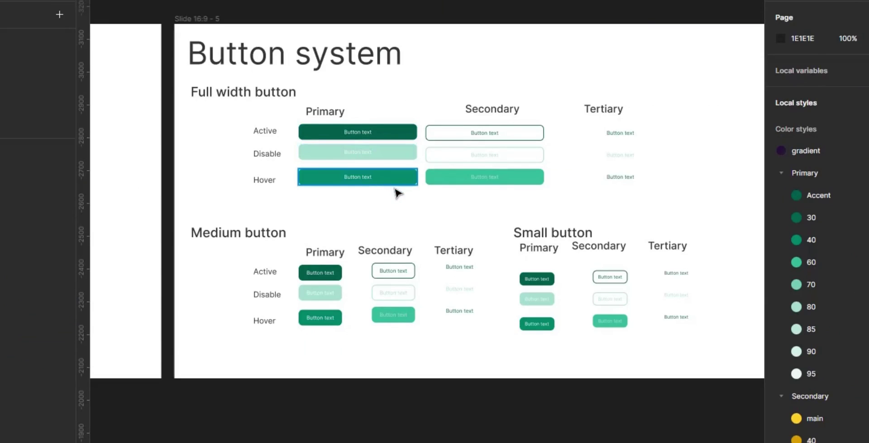
scroll(406, 197, up, 3)
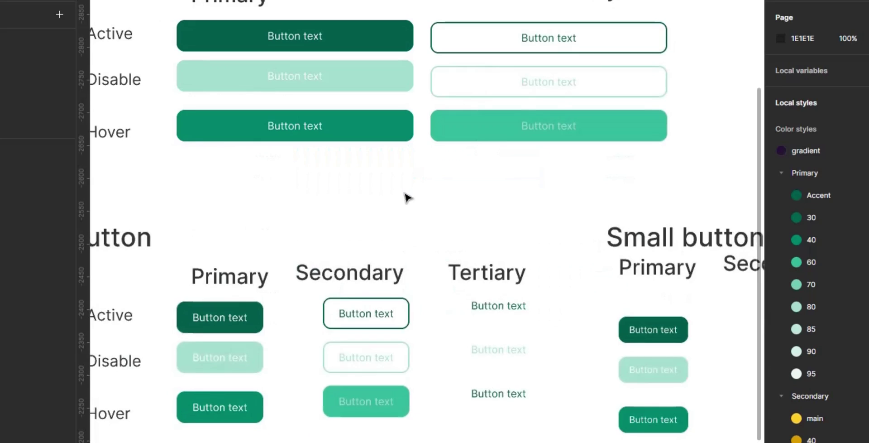
click(330, 37)
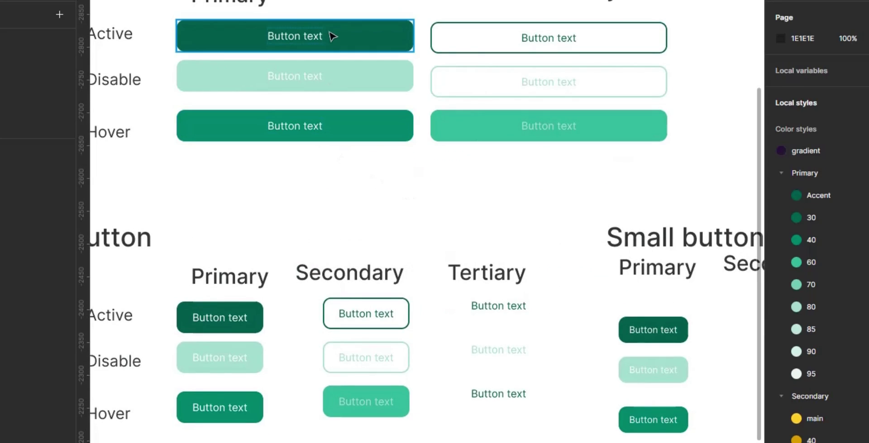
click(330, 39)
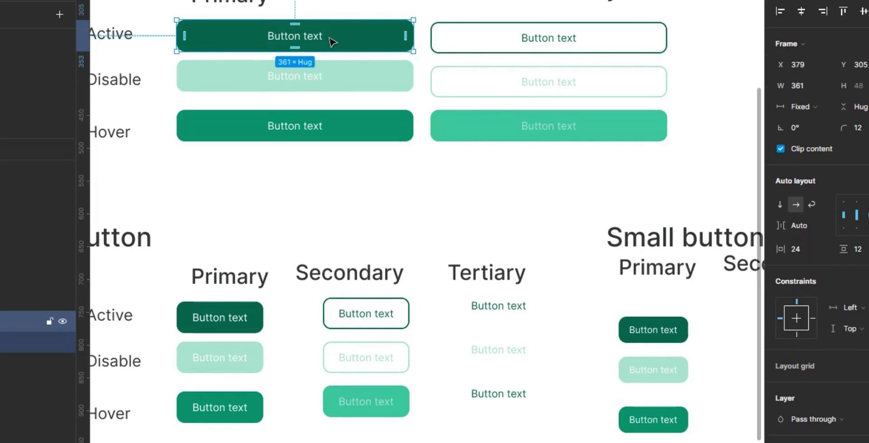
drag(330, 39, 332, 174)
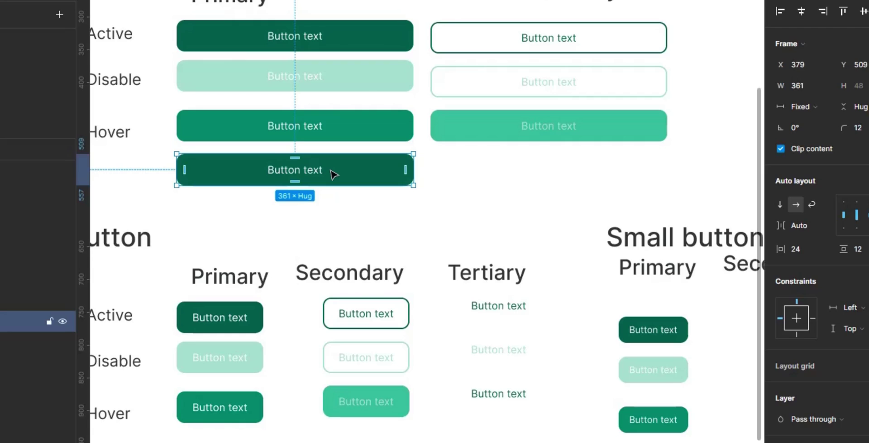
key(ctrl+v)
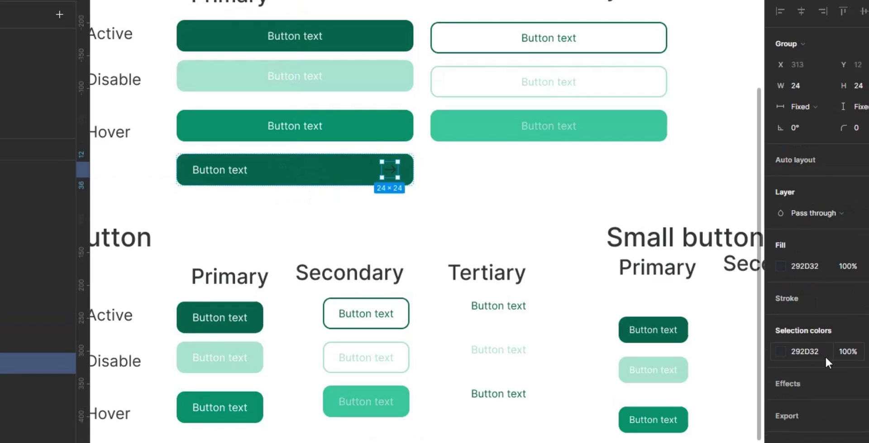
Apply the Neutral 98-2 color style to the arrow icon in the duplicated full-width button.
click(781, 351)
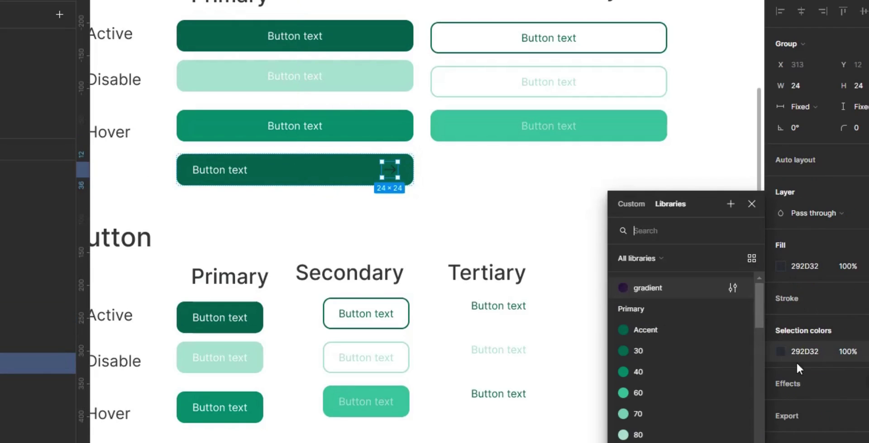
drag(760, 306, 770, 403)
click(643, 432)
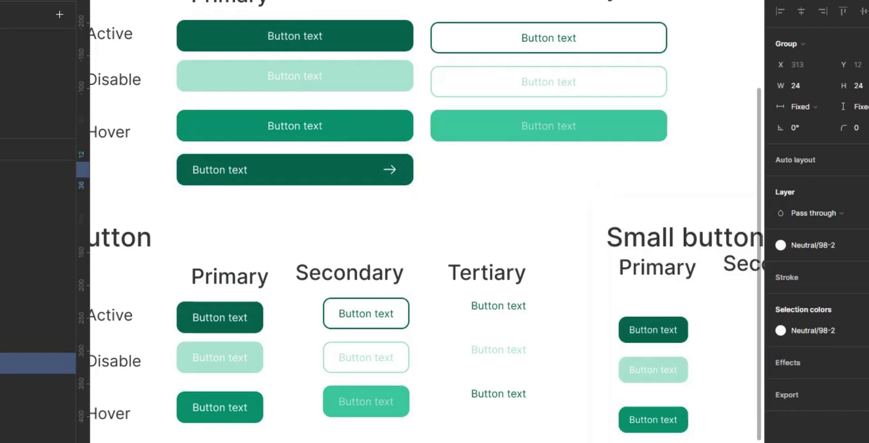
click(534, 211)
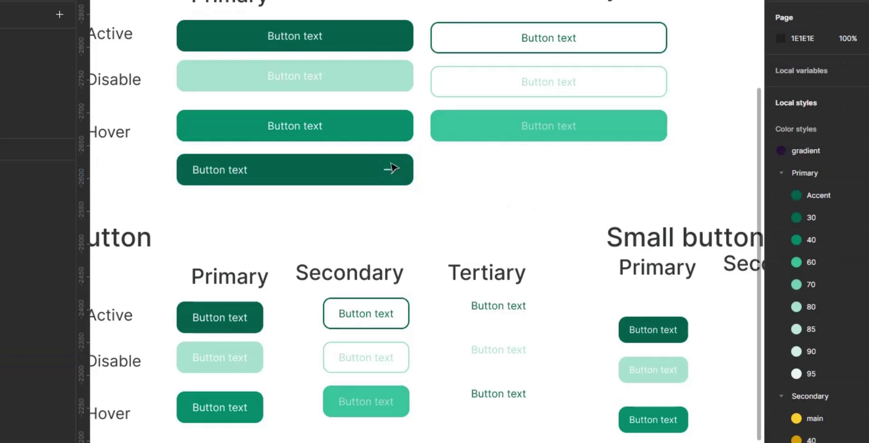
click(345, 171)
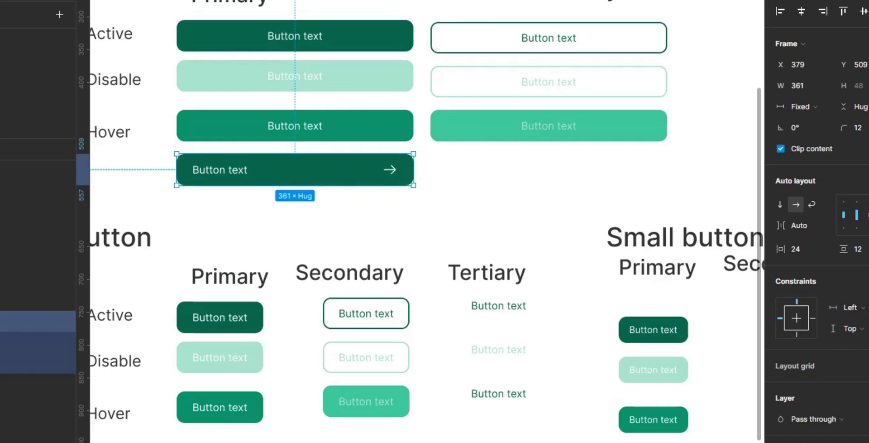
Duplicate the small active Tertiary button and place the copy just right of the Tertiary column.
scroll(611, 324, right, 7)
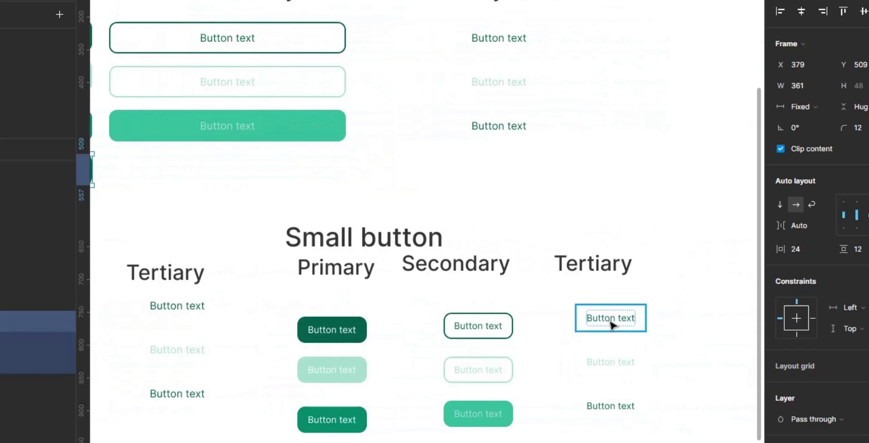
click(611, 324)
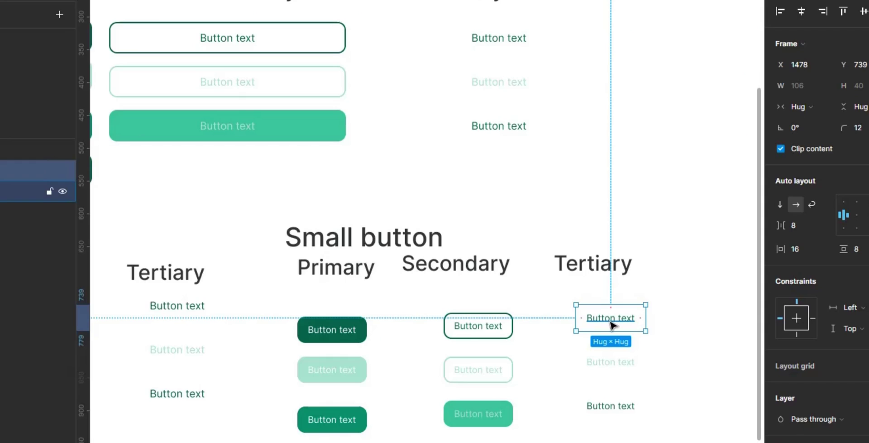
drag(611, 324, 688, 323)
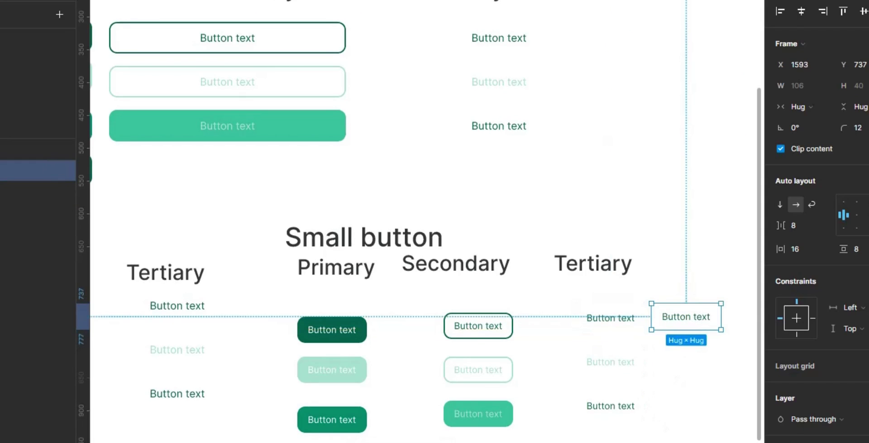
Copy the arrow icon from the duplicated full-width button into the duplicated small Tertiary button, after its label.
scroll(423, 222, left, 15)
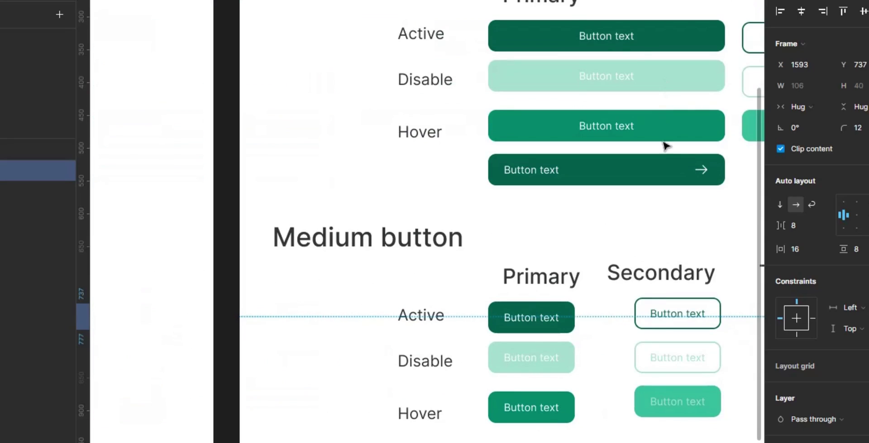
click(701, 171)
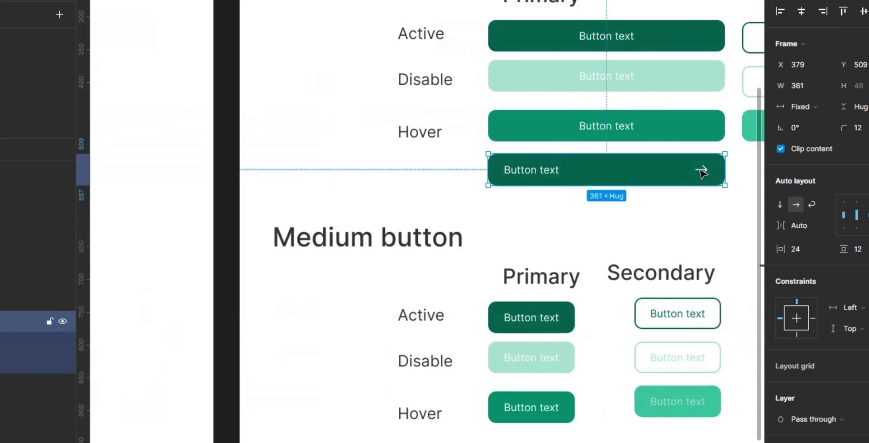
click(701, 172)
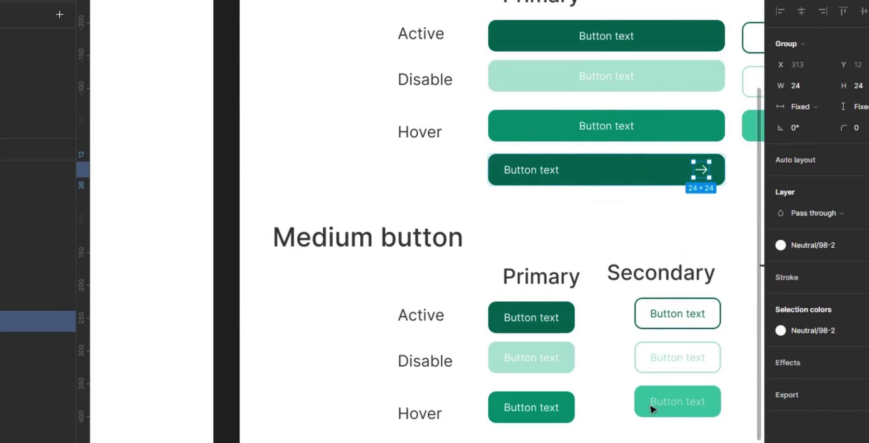
scroll(428, 217, right, 15)
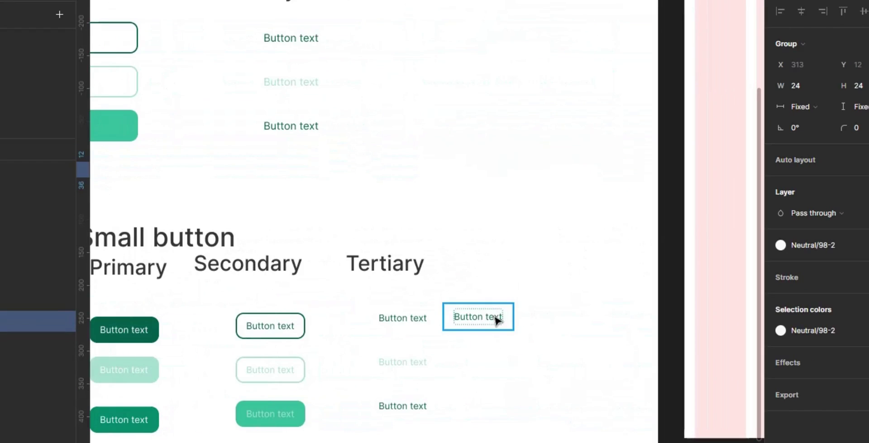
click(496, 320)
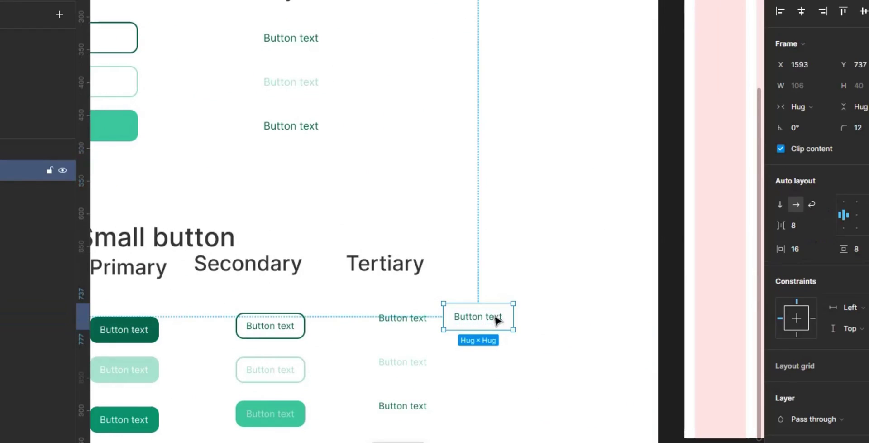
key(Return)
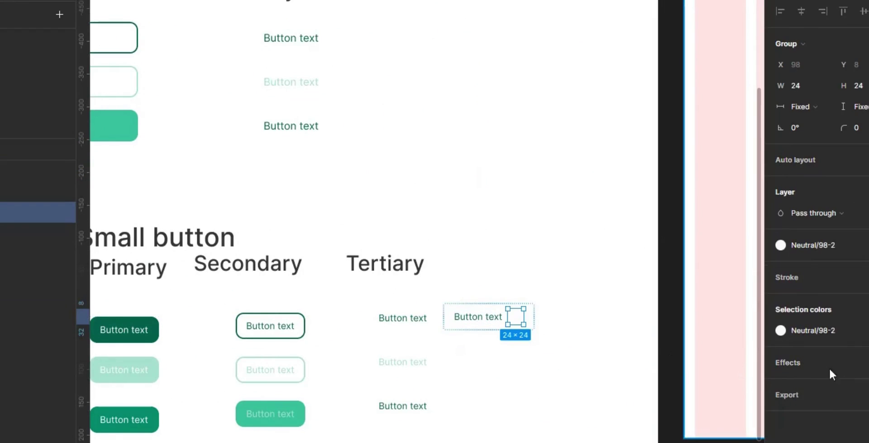
Apply the Primary Accent color style to the arrow icon in the duplicated small Tertiary button.
click(818, 330)
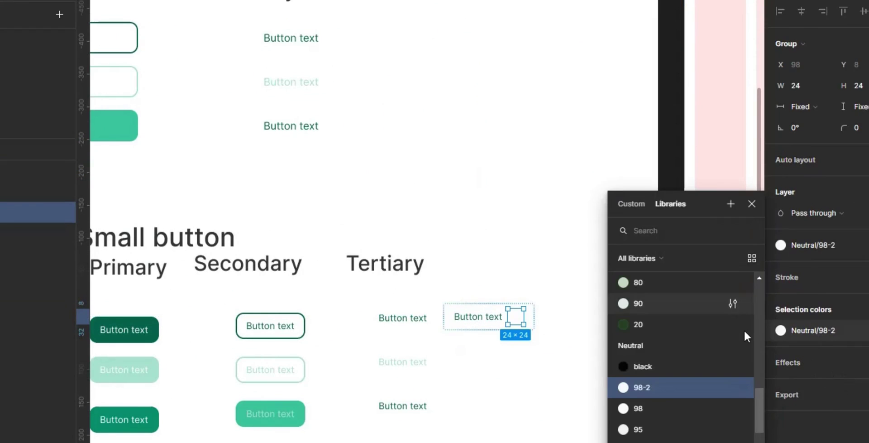
drag(758, 410, 766, 298)
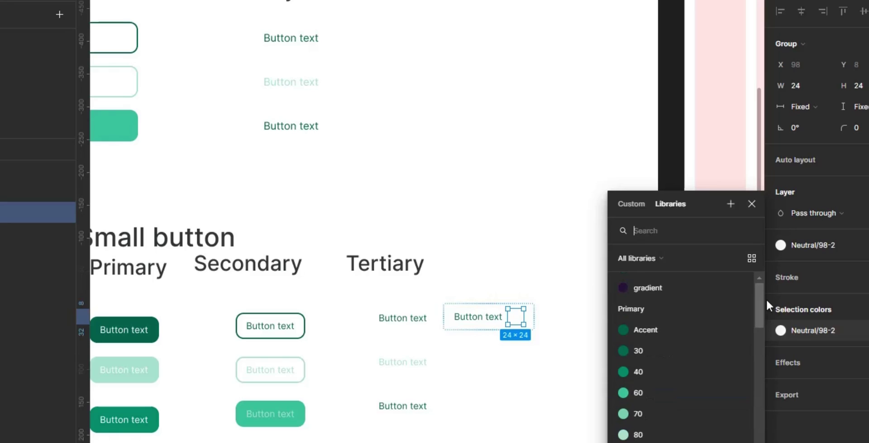
click(673, 333)
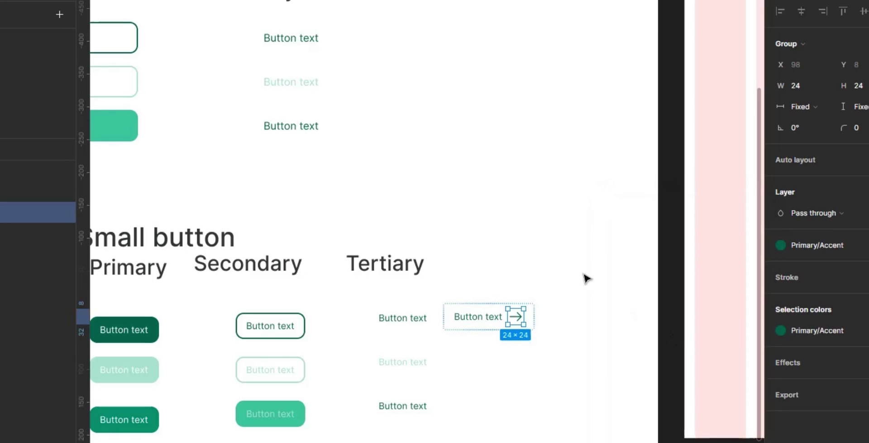
click(570, 241)
Change the label of the duplicated small Tertiary button to "See all text".
click(480, 323)
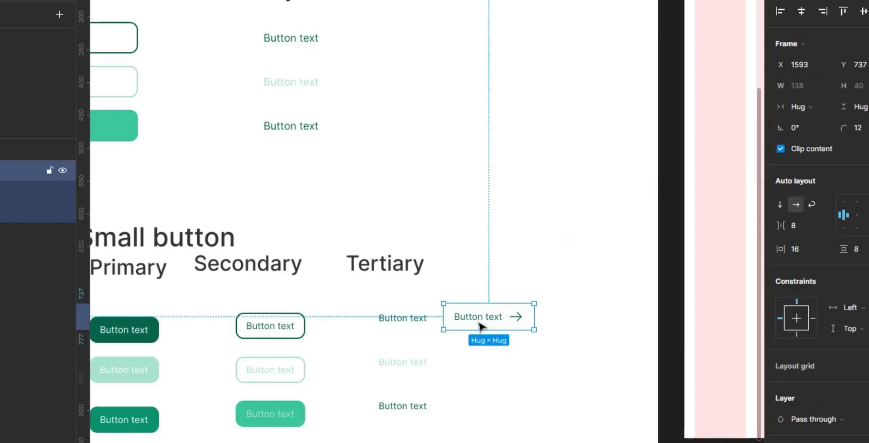
double_click(478, 320)
click(479, 319)
key(BackSpace)
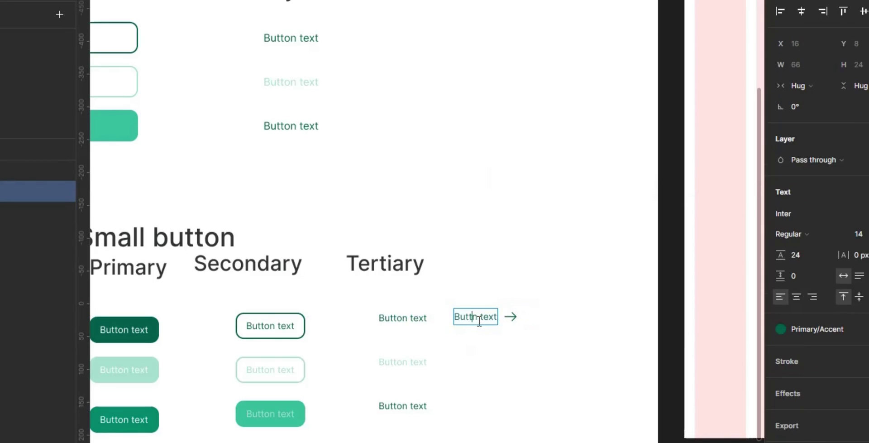
text(o)
key(BackSpace)
key(BackSpace)
key(BackSpace)
key(BackSpace)
key(BackSpace)
text(See)
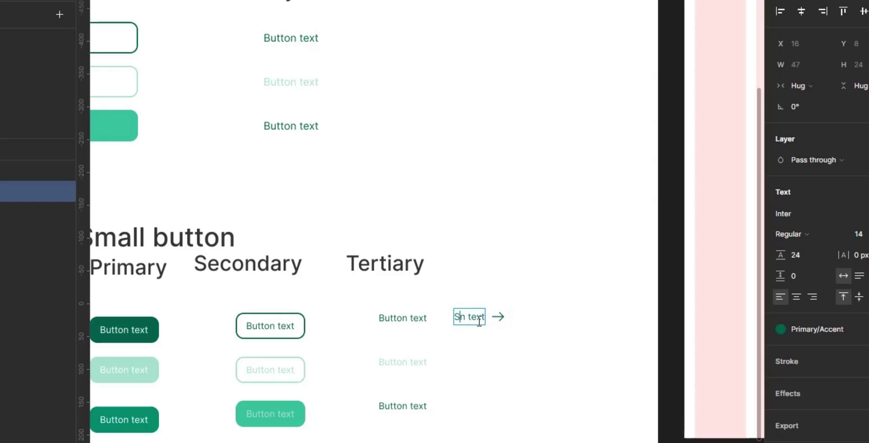
text( all)
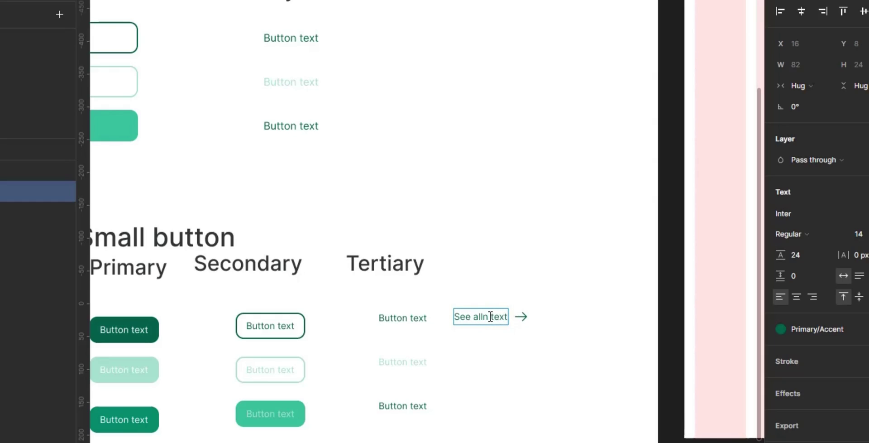
key(BackSpace)
key(Escape)
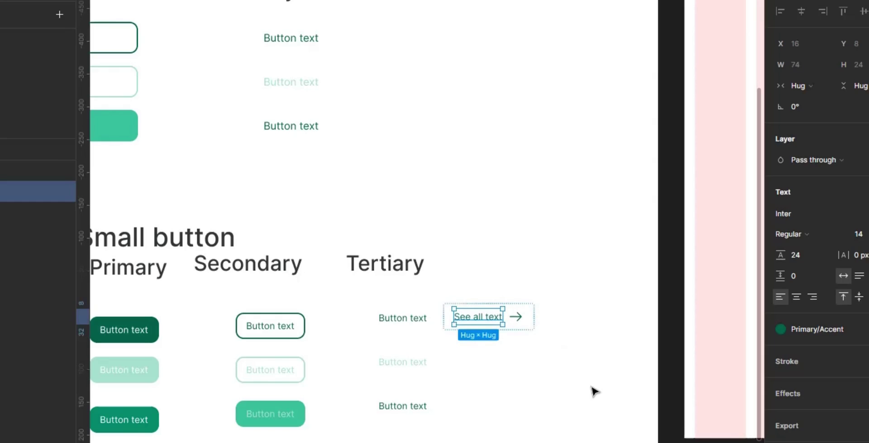
click(593, 390)
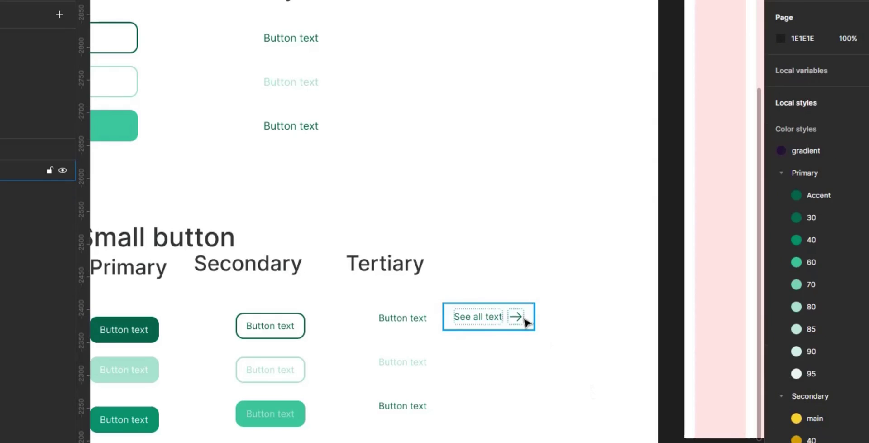
scroll(525, 321, down, 3)
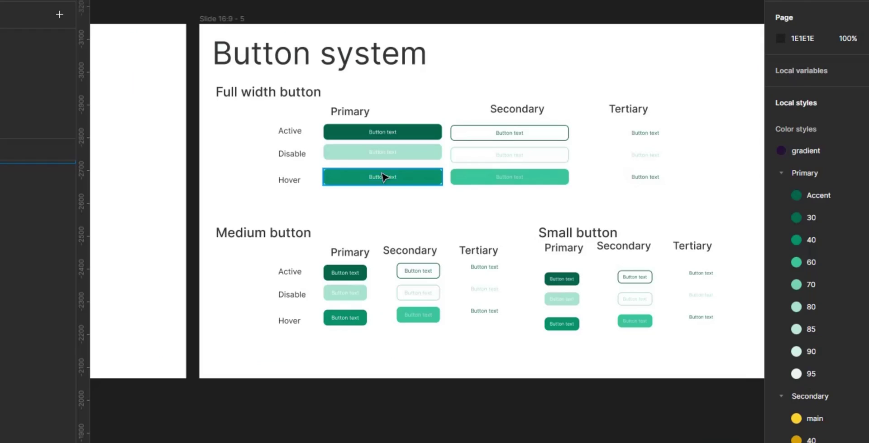